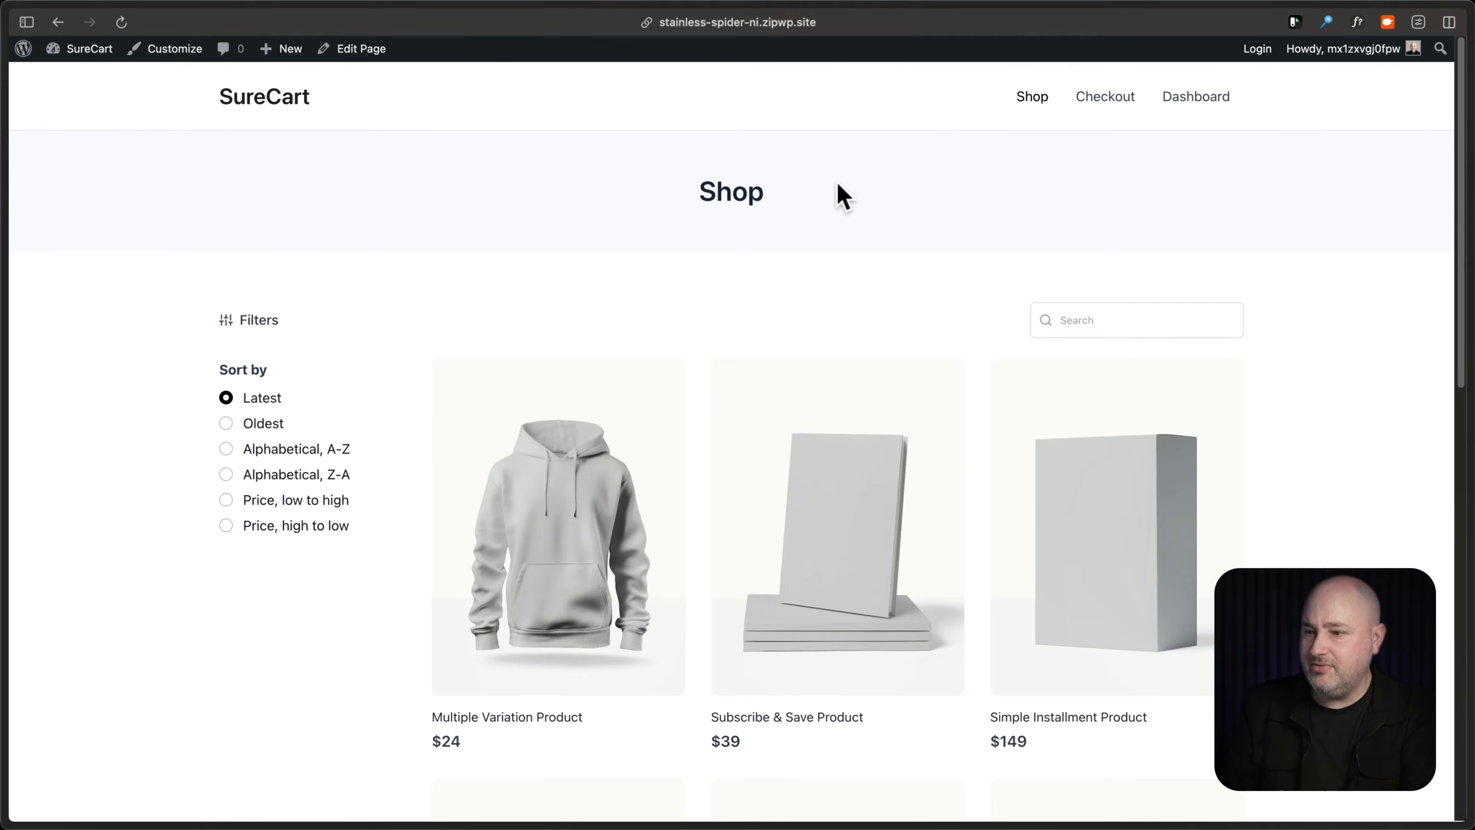
Step: Preview the storefront's Shop page by sorting products by Oldest, Alphabetical A-Z and Alphabetical Z-A before returning to Latest
scroll(842, 197, down, 5)
scroll(841, 198, up, 5)
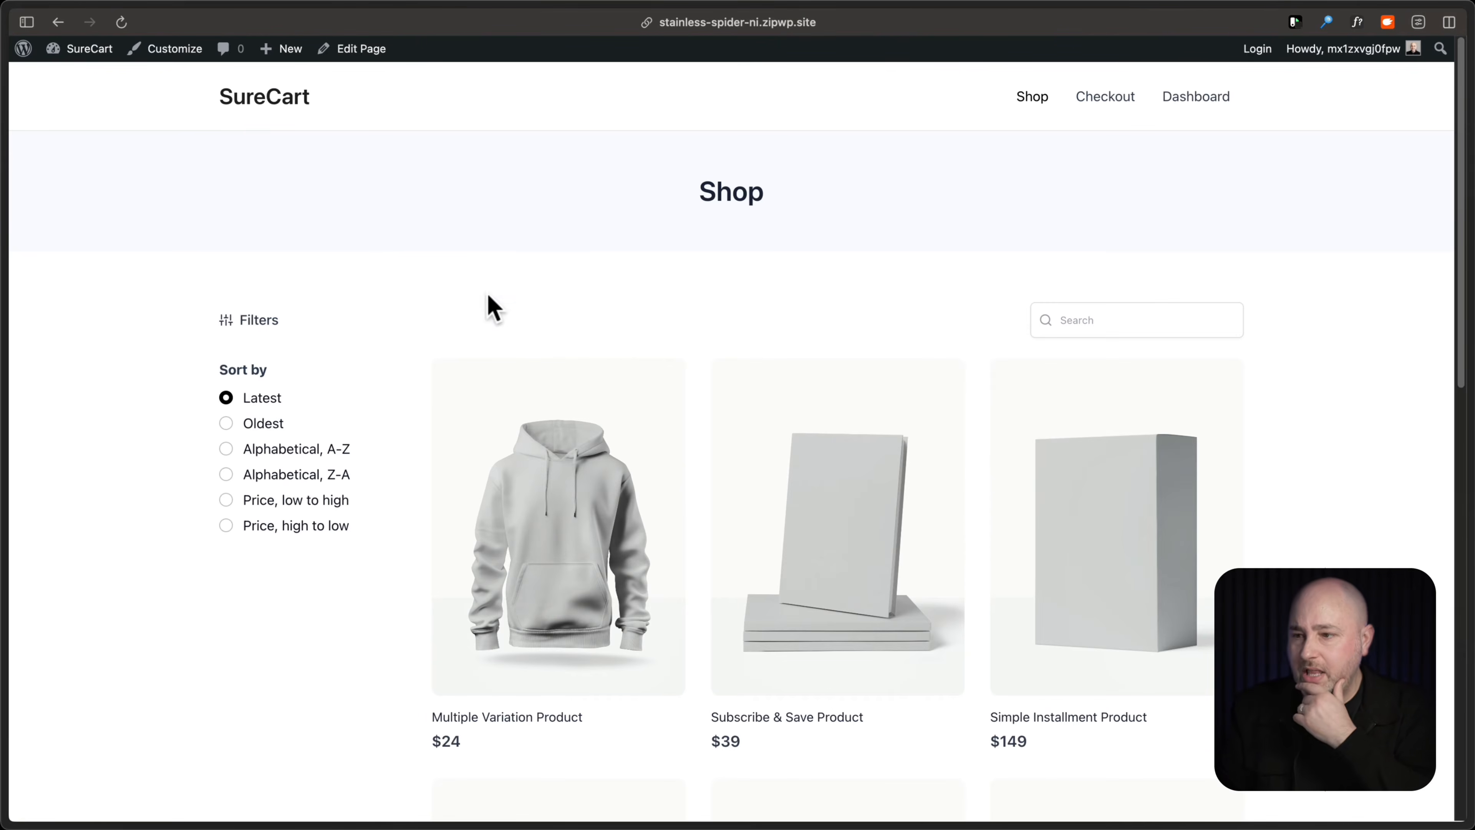
click(259, 430)
click(263, 455)
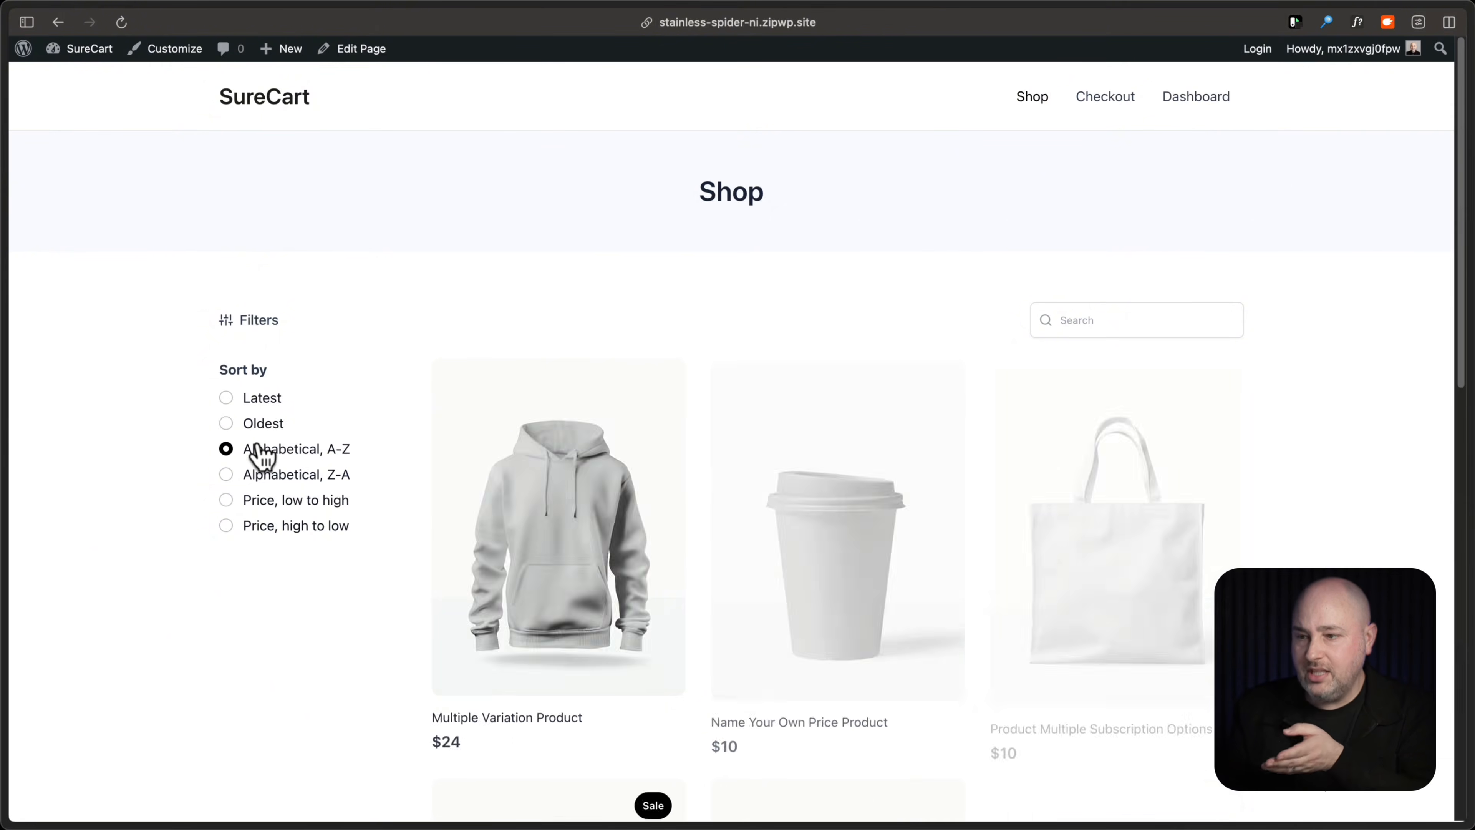
click(261, 475)
click(260, 407)
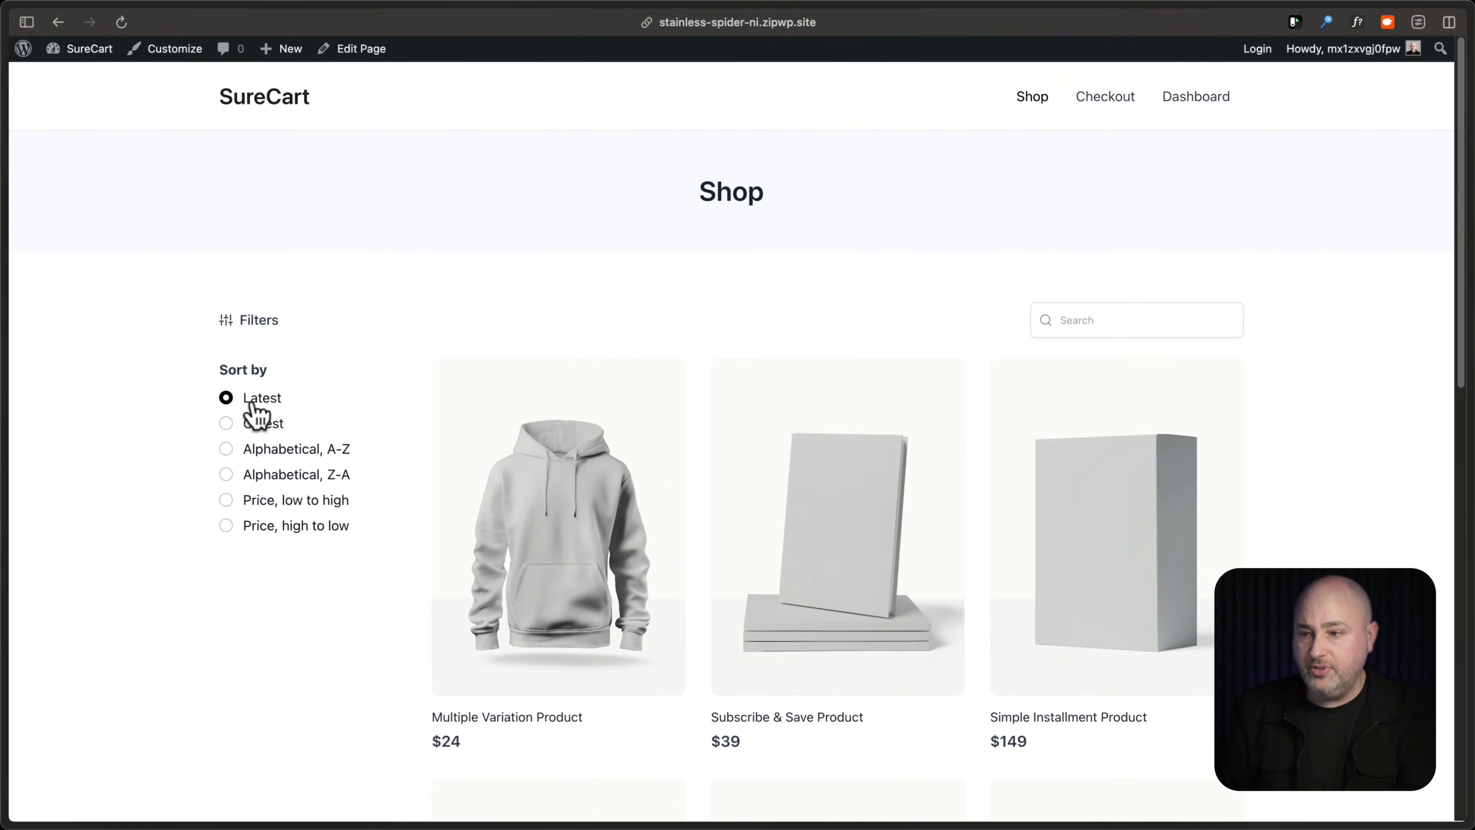
scroll(257, 414, down, 3)
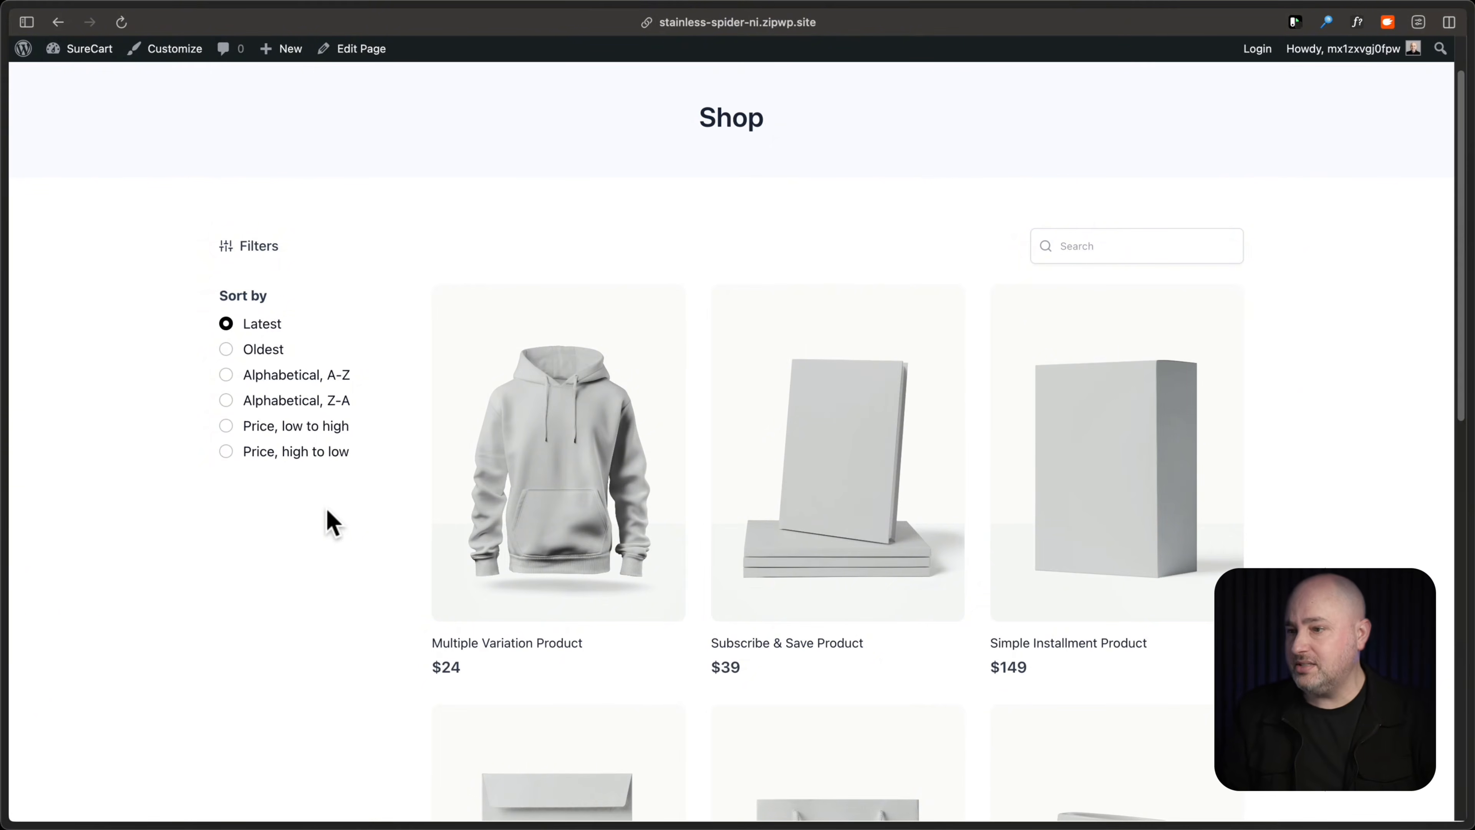
scroll(426, 258, up, 1)
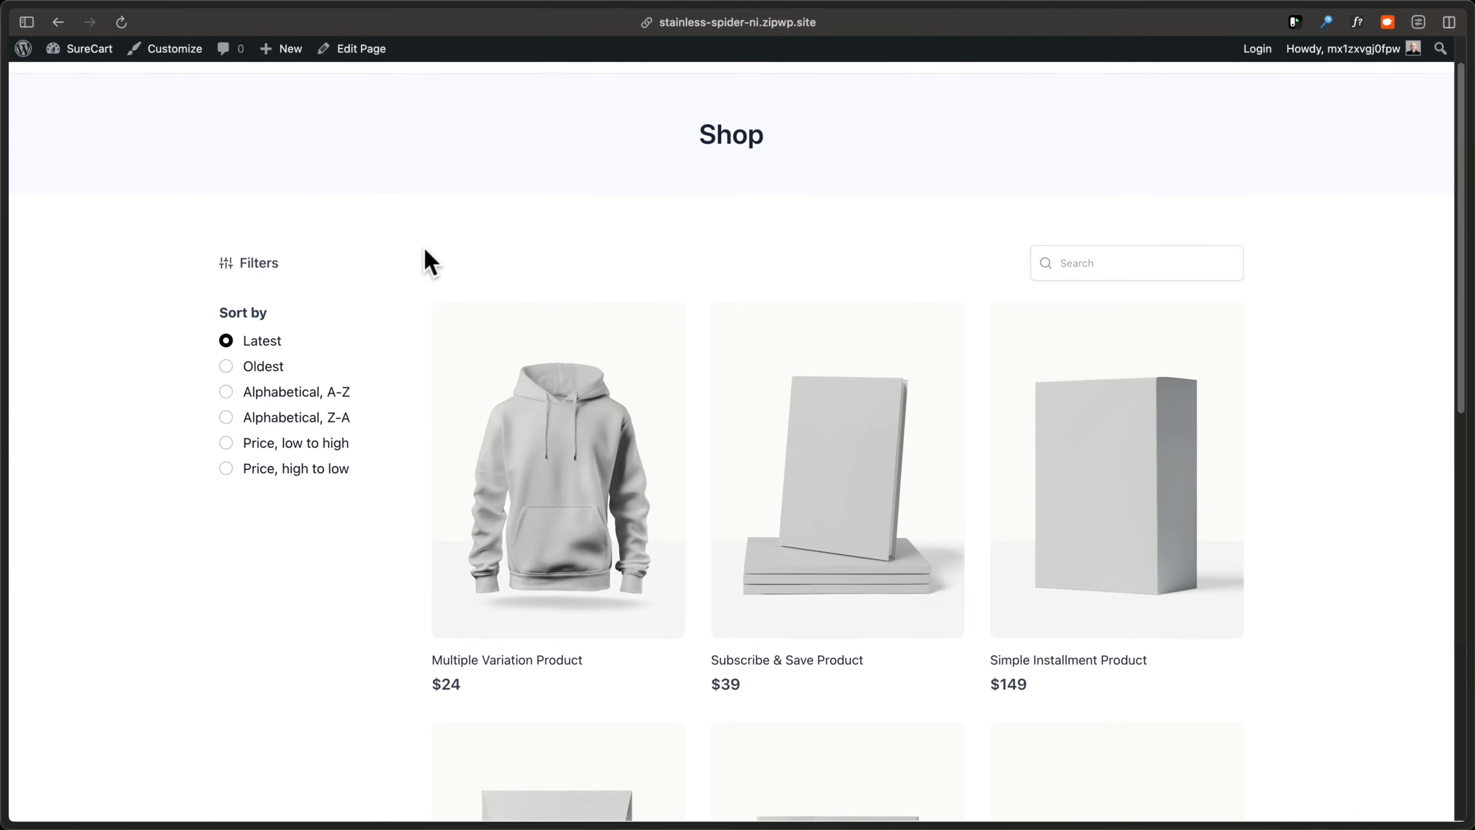
scroll(430, 261, up, 2)
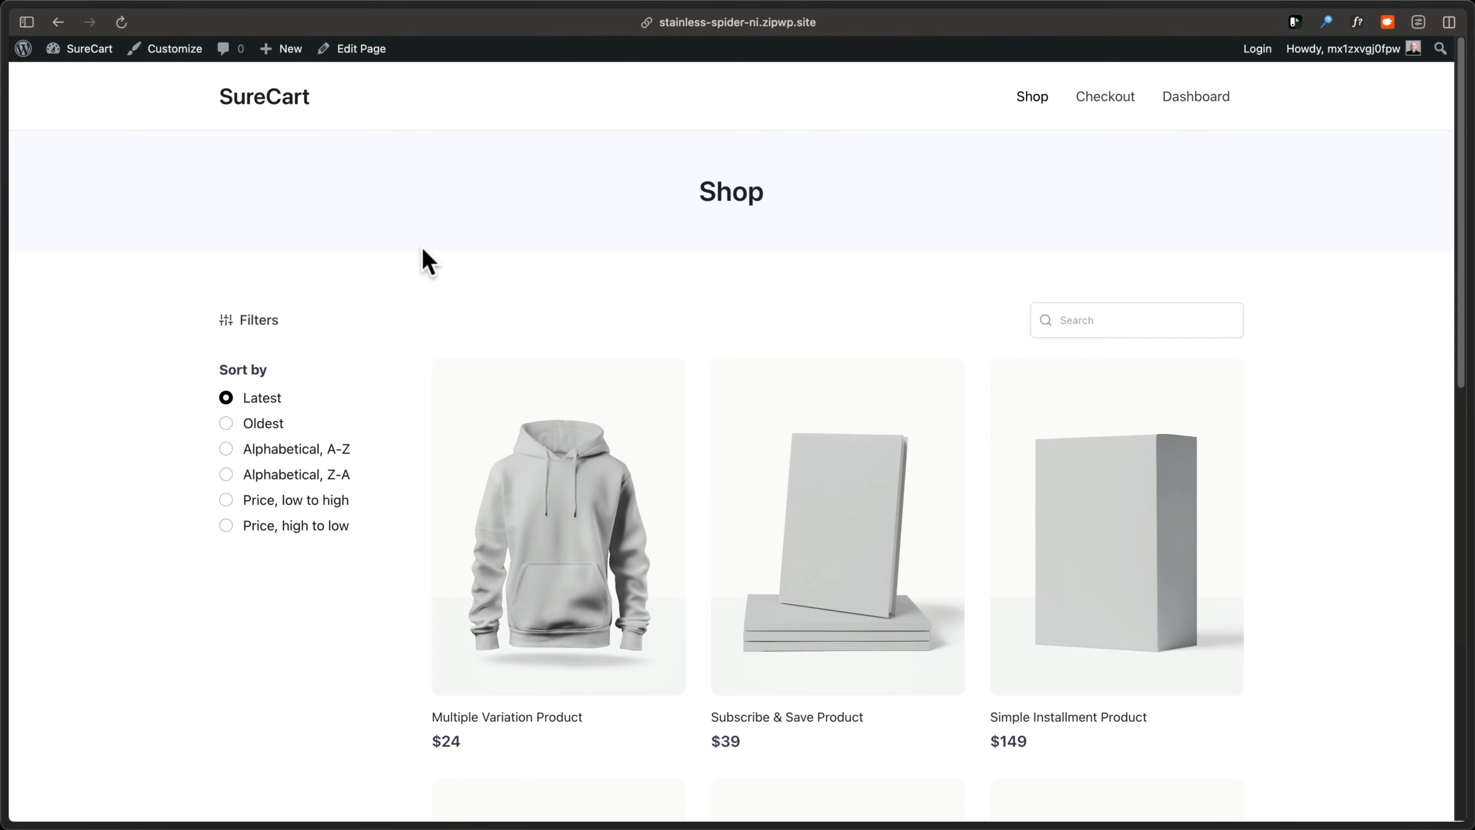
Step: Open the Shop page in the block editor and leave it without saving for the WordPress Pages list
click(354, 50)
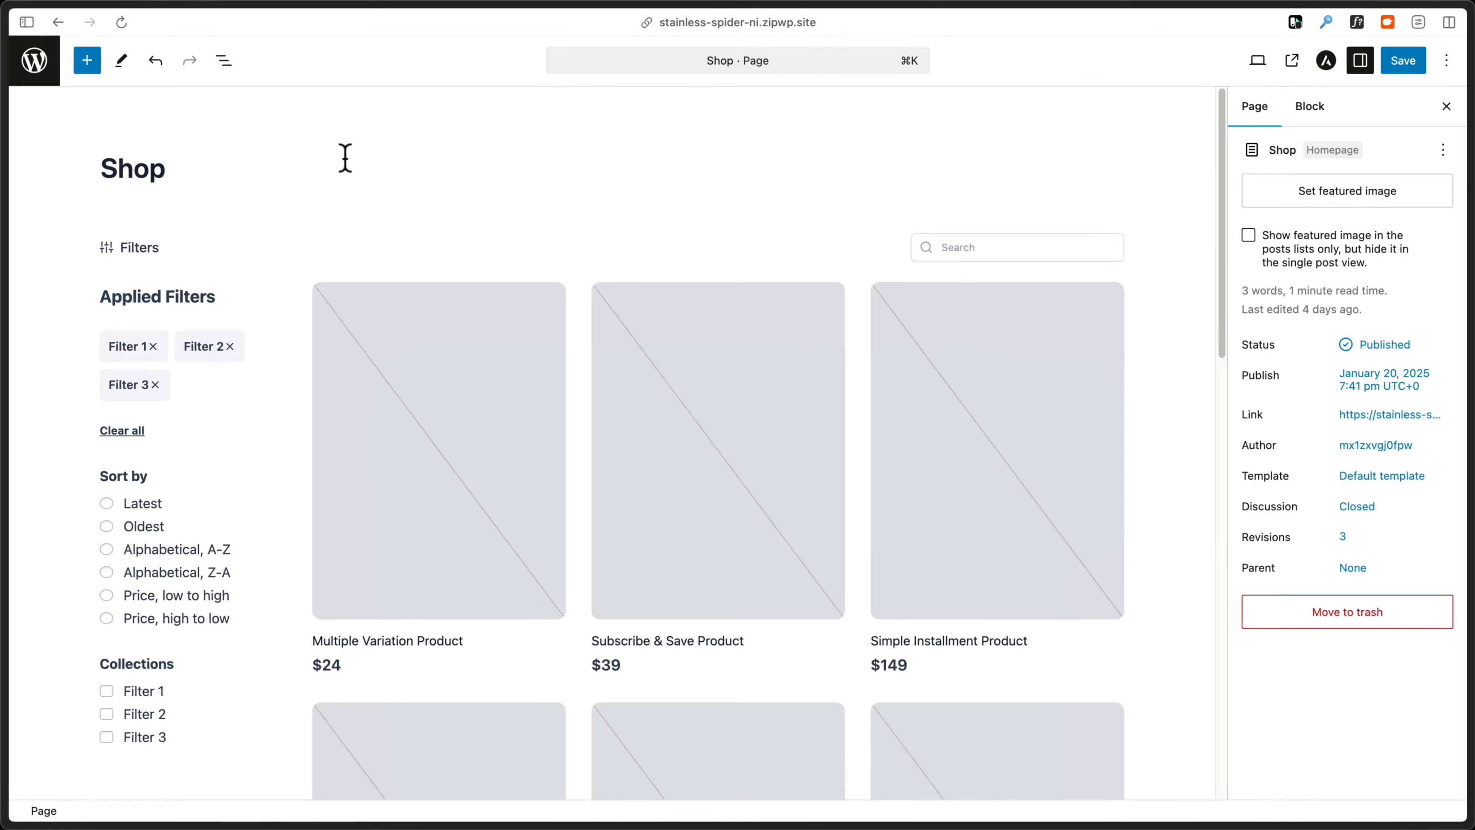
click(37, 68)
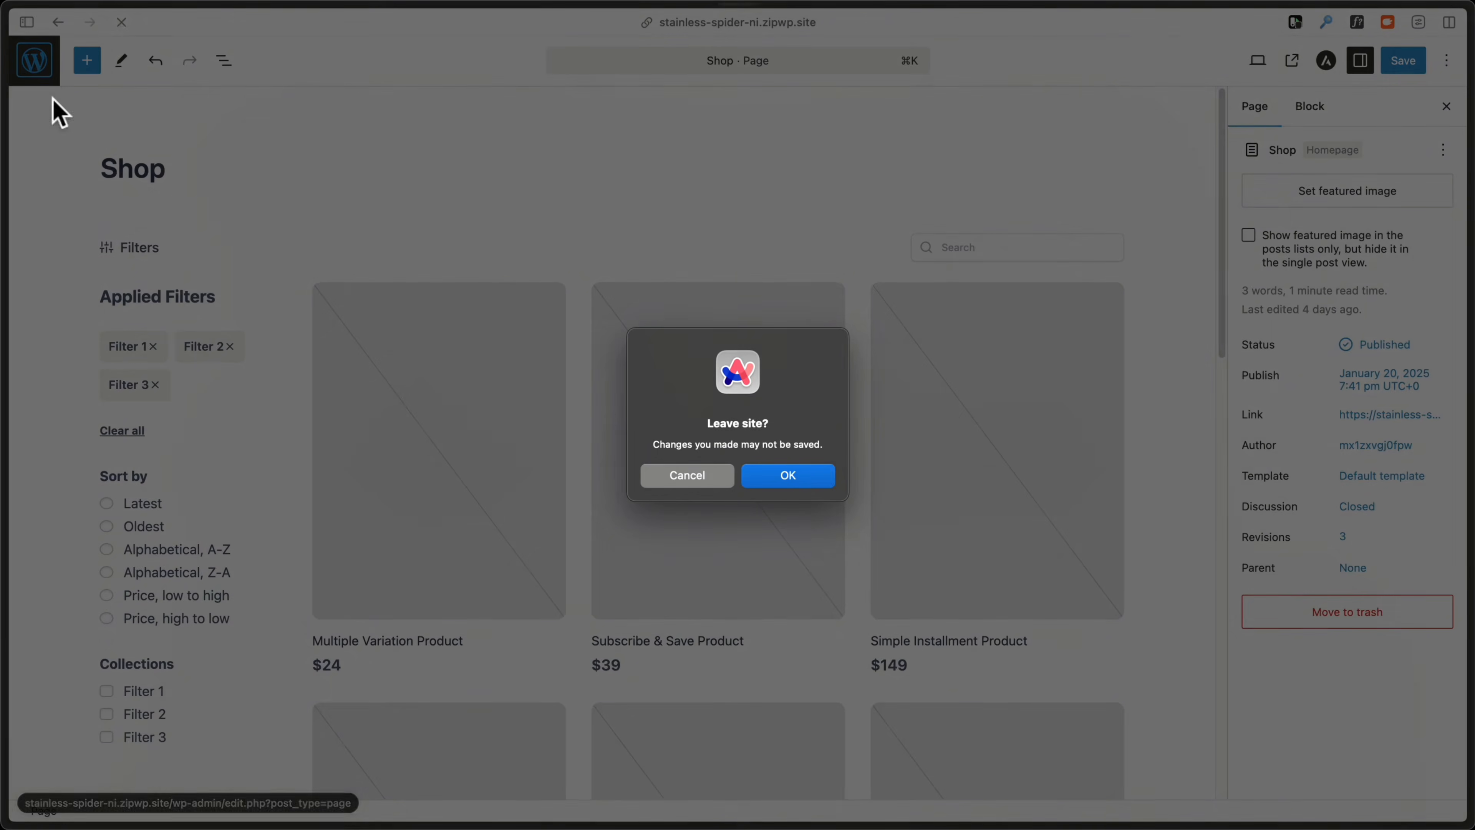
click(781, 478)
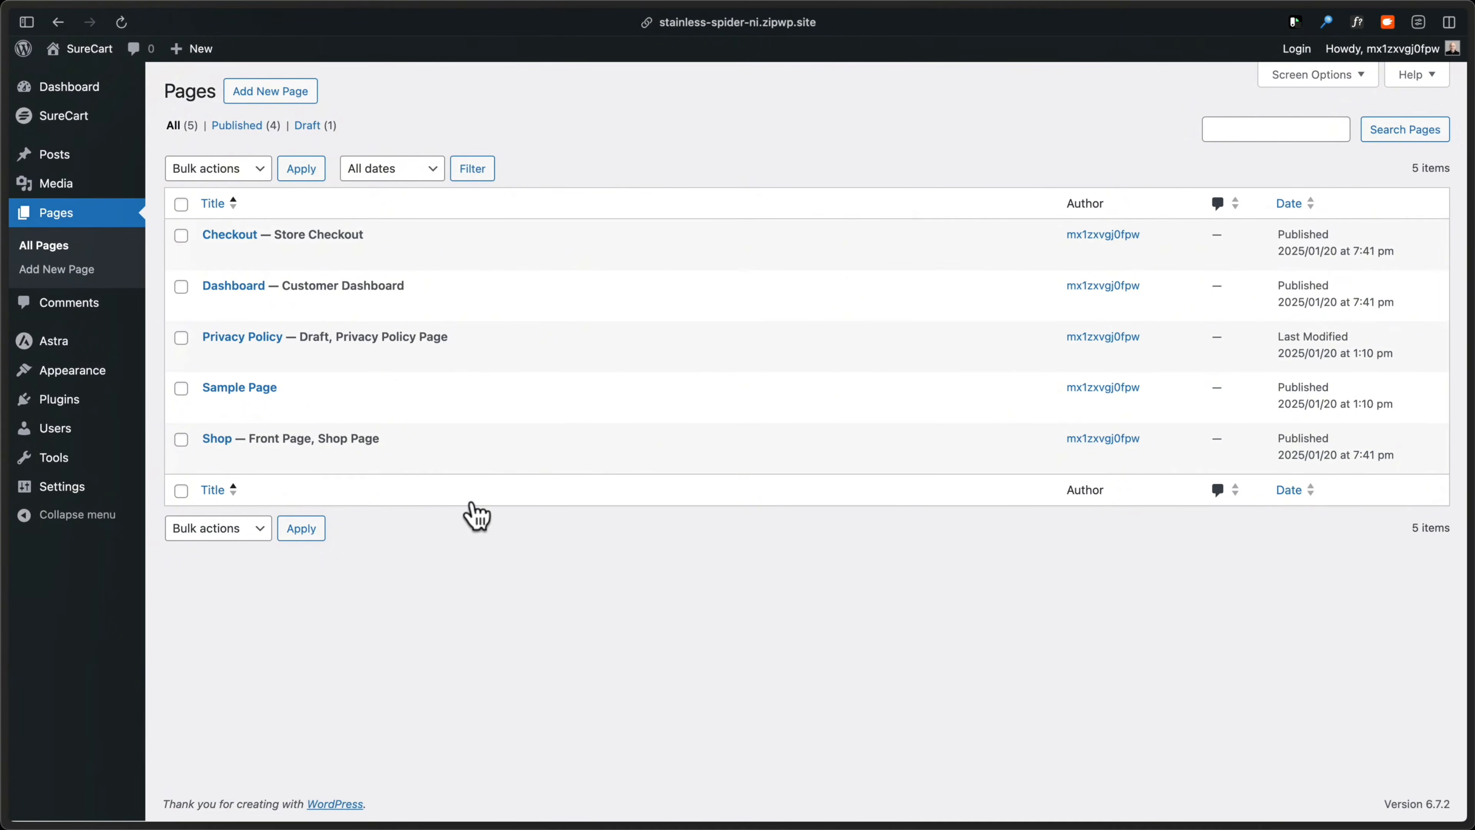
Step: Open the SureCart Shop page for editing and select its Product List Sidebar block in the block structure
mouse_move(146, 127)
click(91, 125)
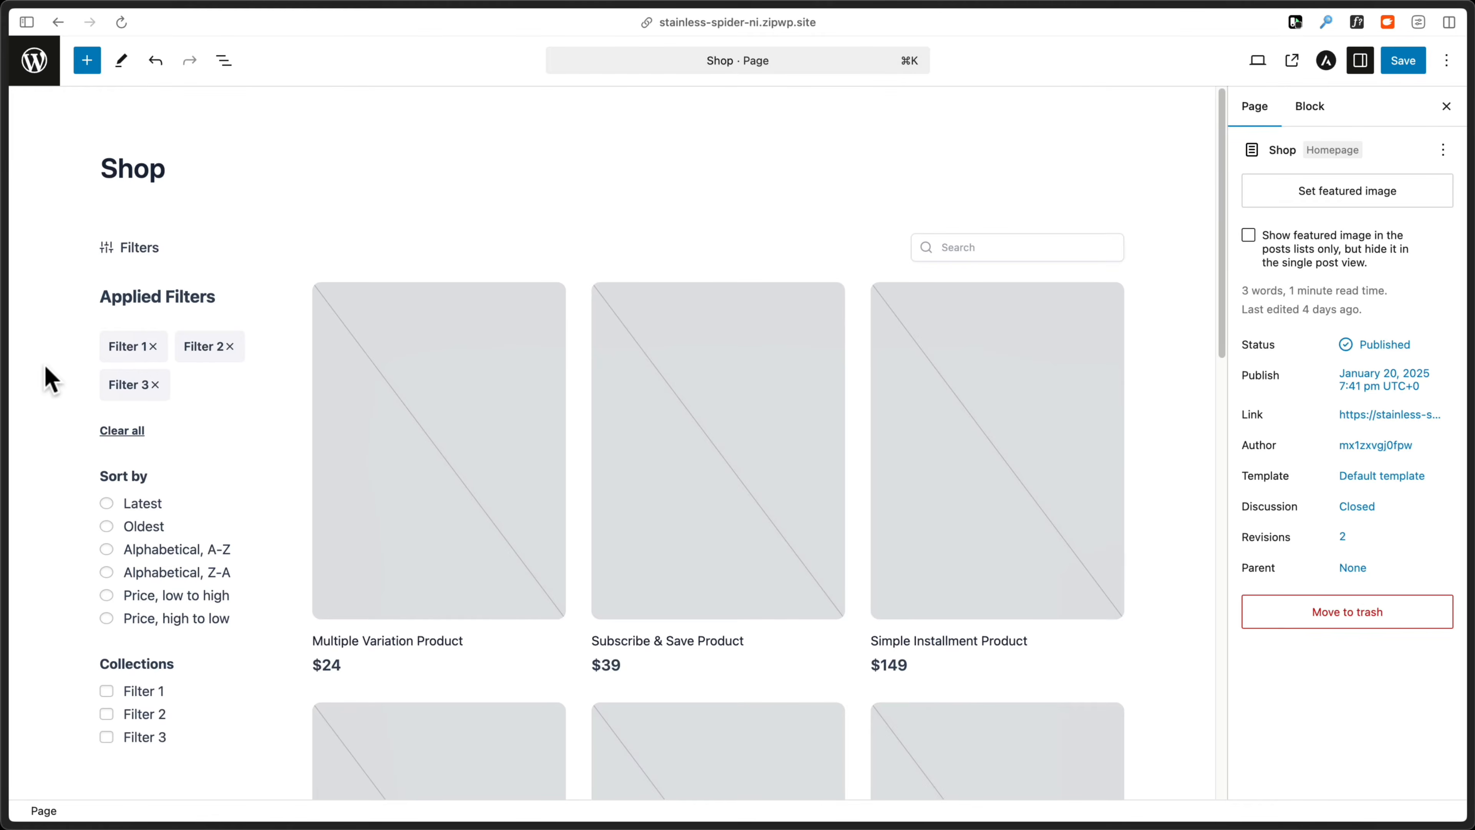
click(225, 61)
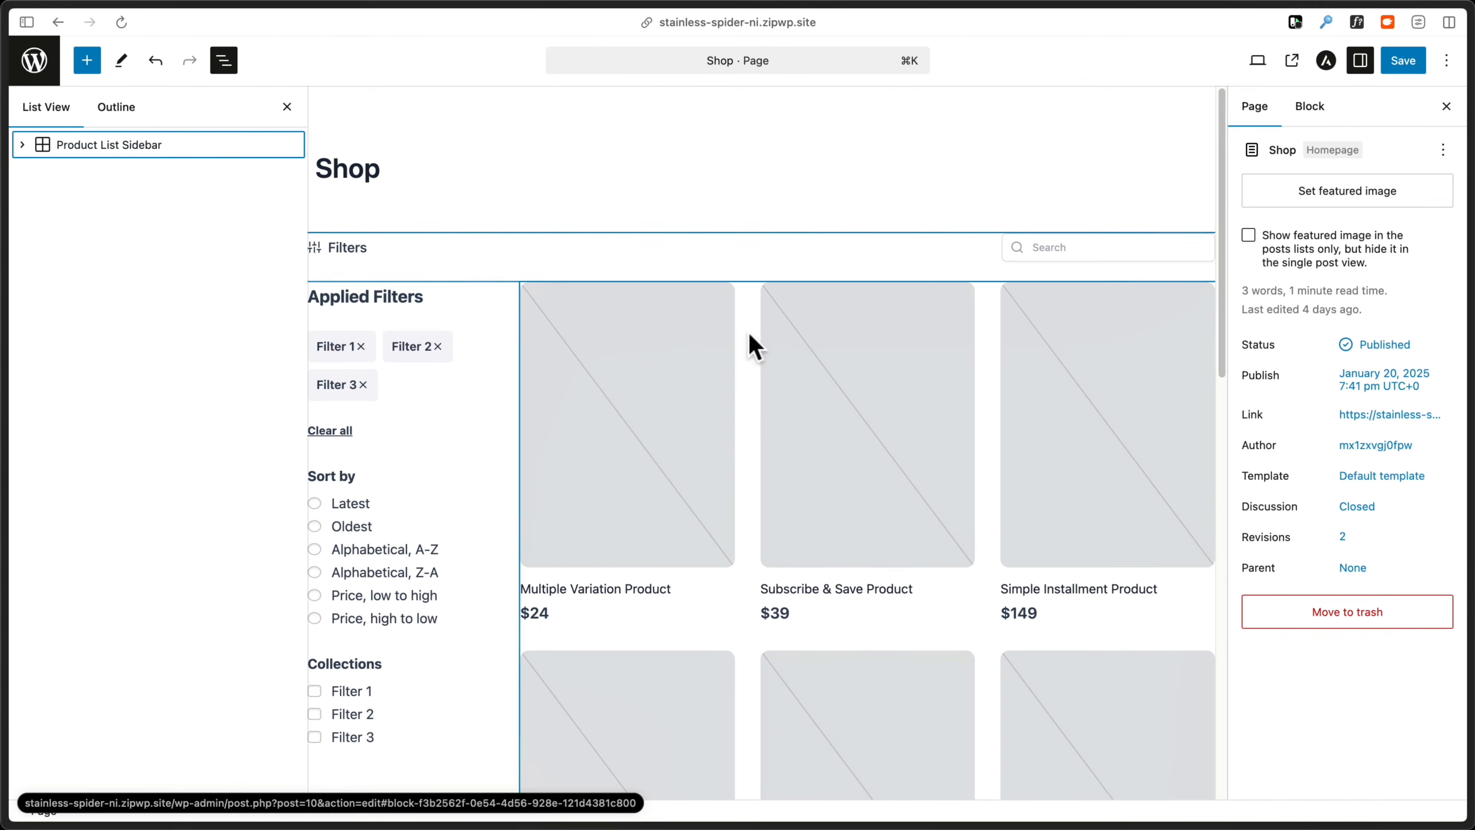
click(196, 151)
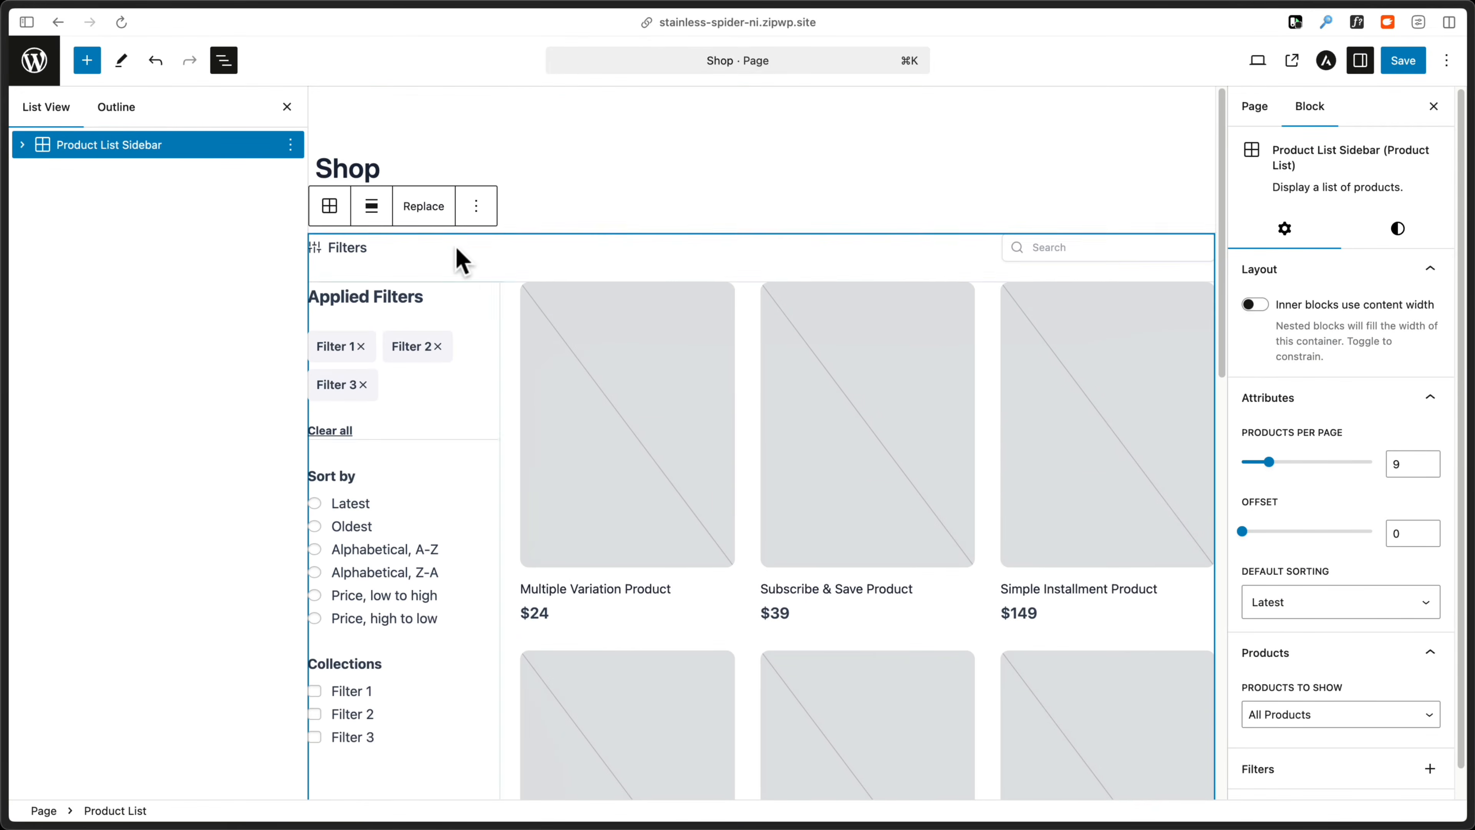
Step: Browse the product list patterns and replace the Product List Sidebar block with the Classic Product List pattern
click(423, 221)
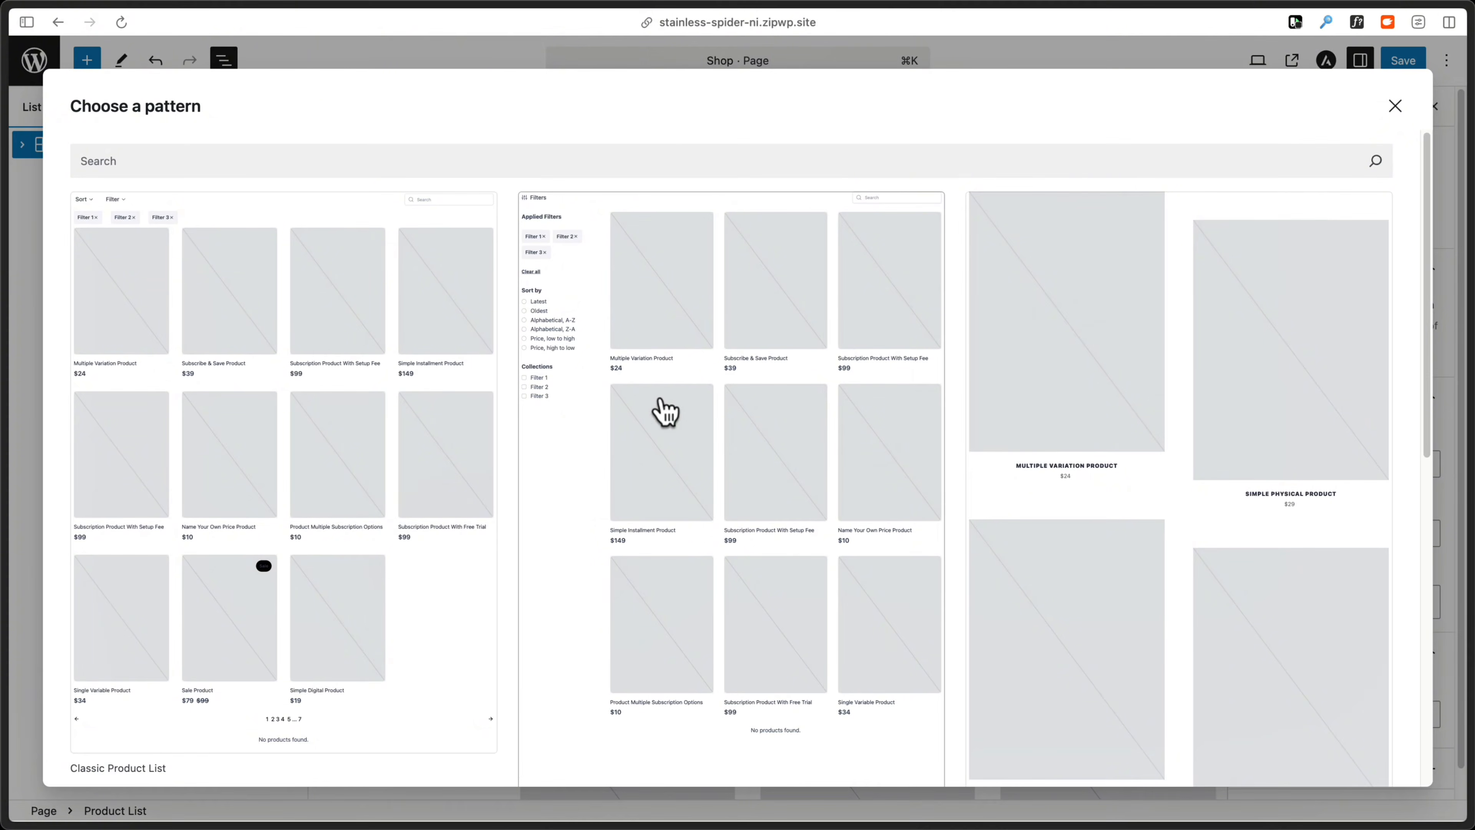
scroll(639, 395, down, 3)
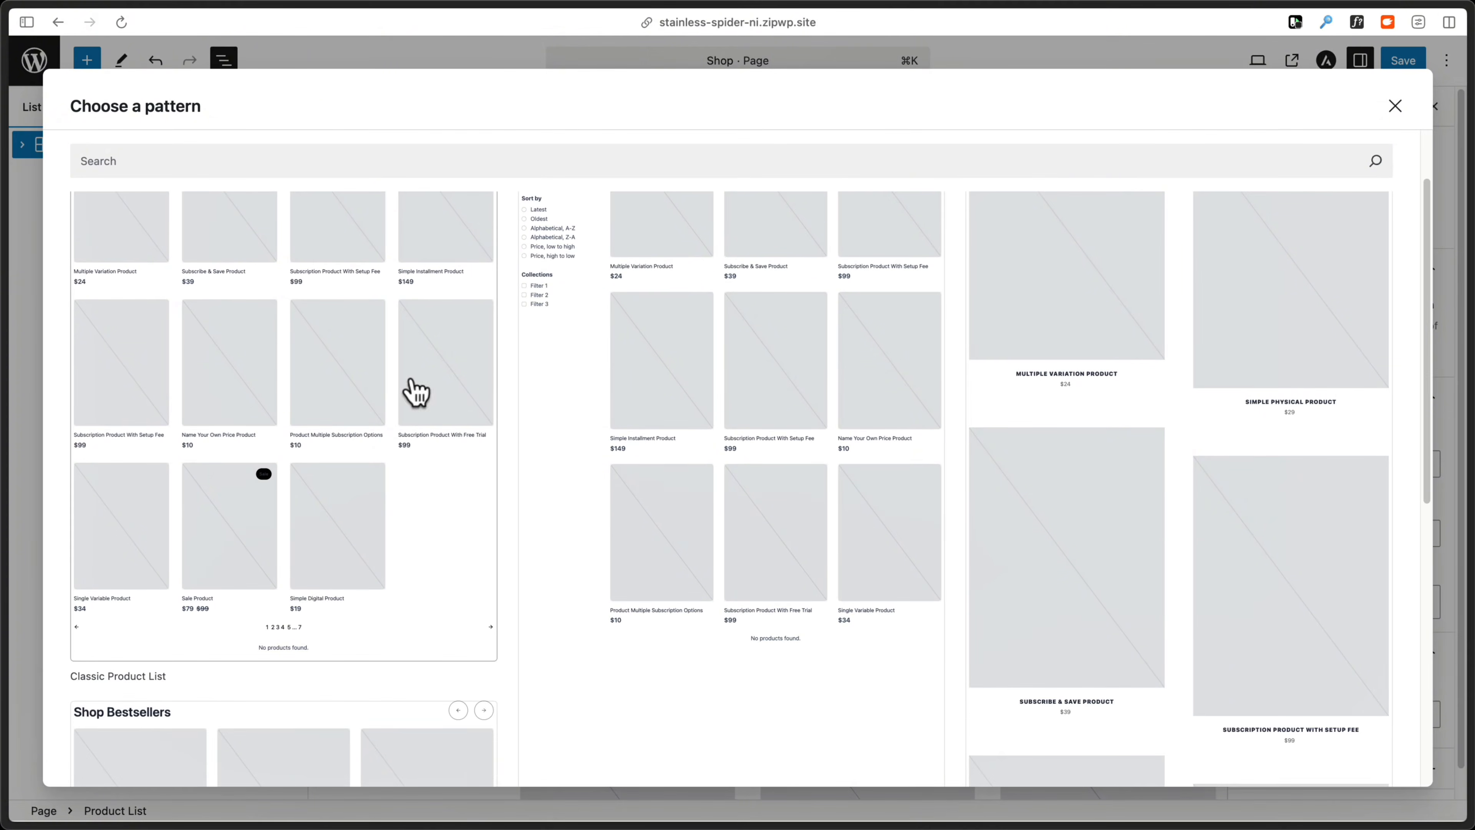
scroll(289, 434, up, 3)
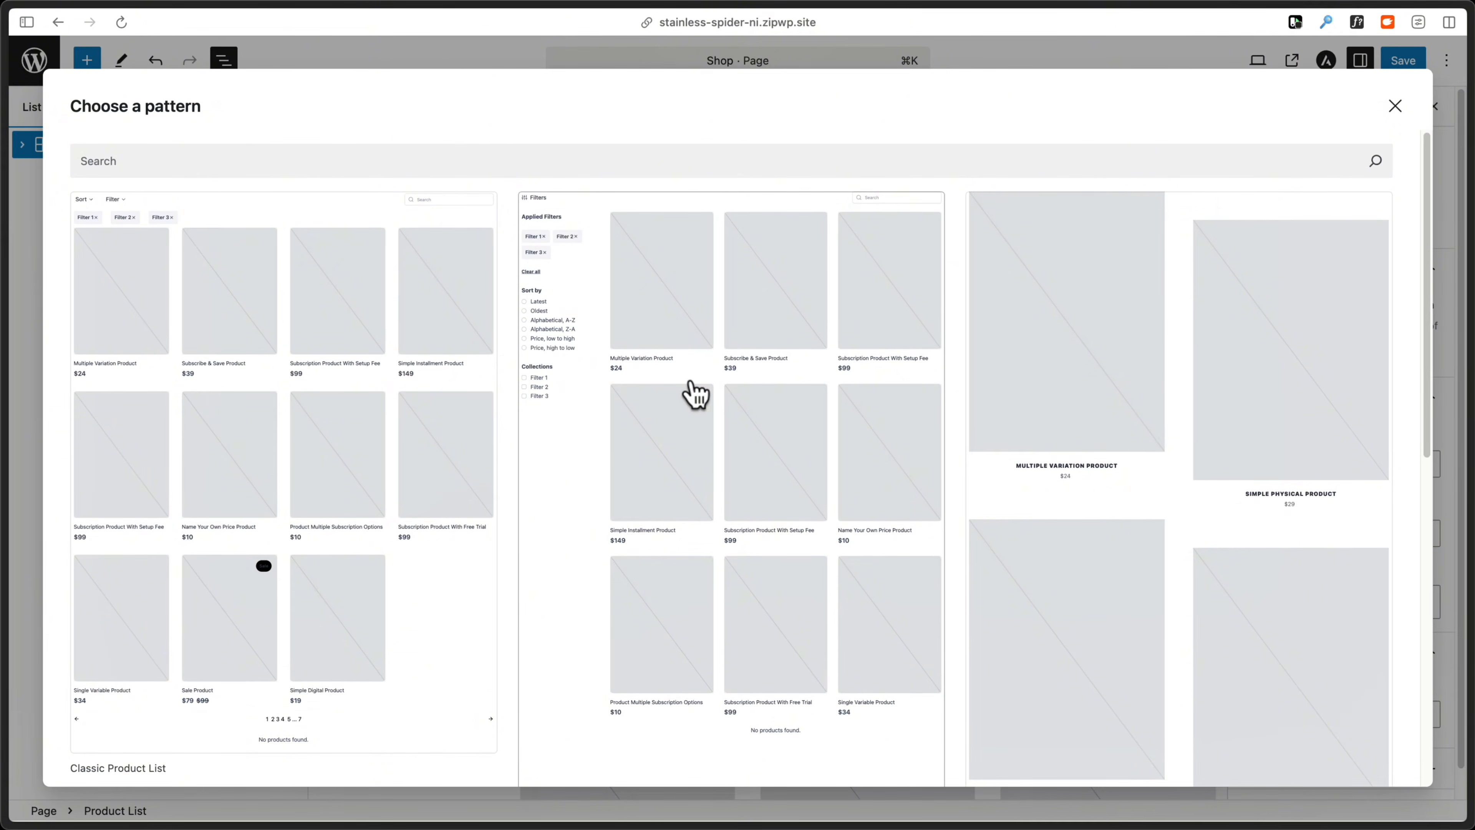
scroll(691, 395, down, 1)
scroll(695, 395, down, 10)
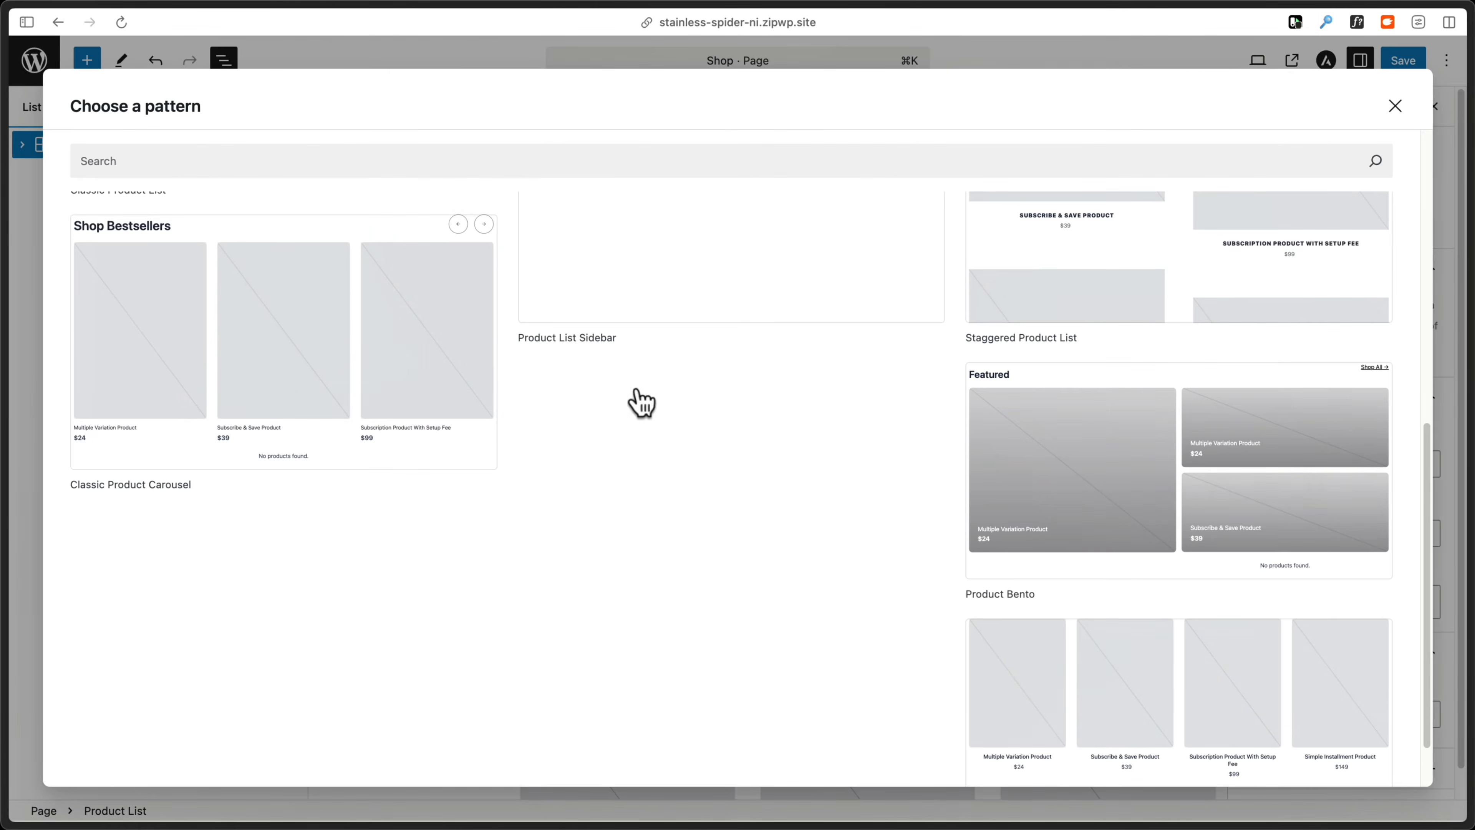
scroll(1041, 431, down, 2)
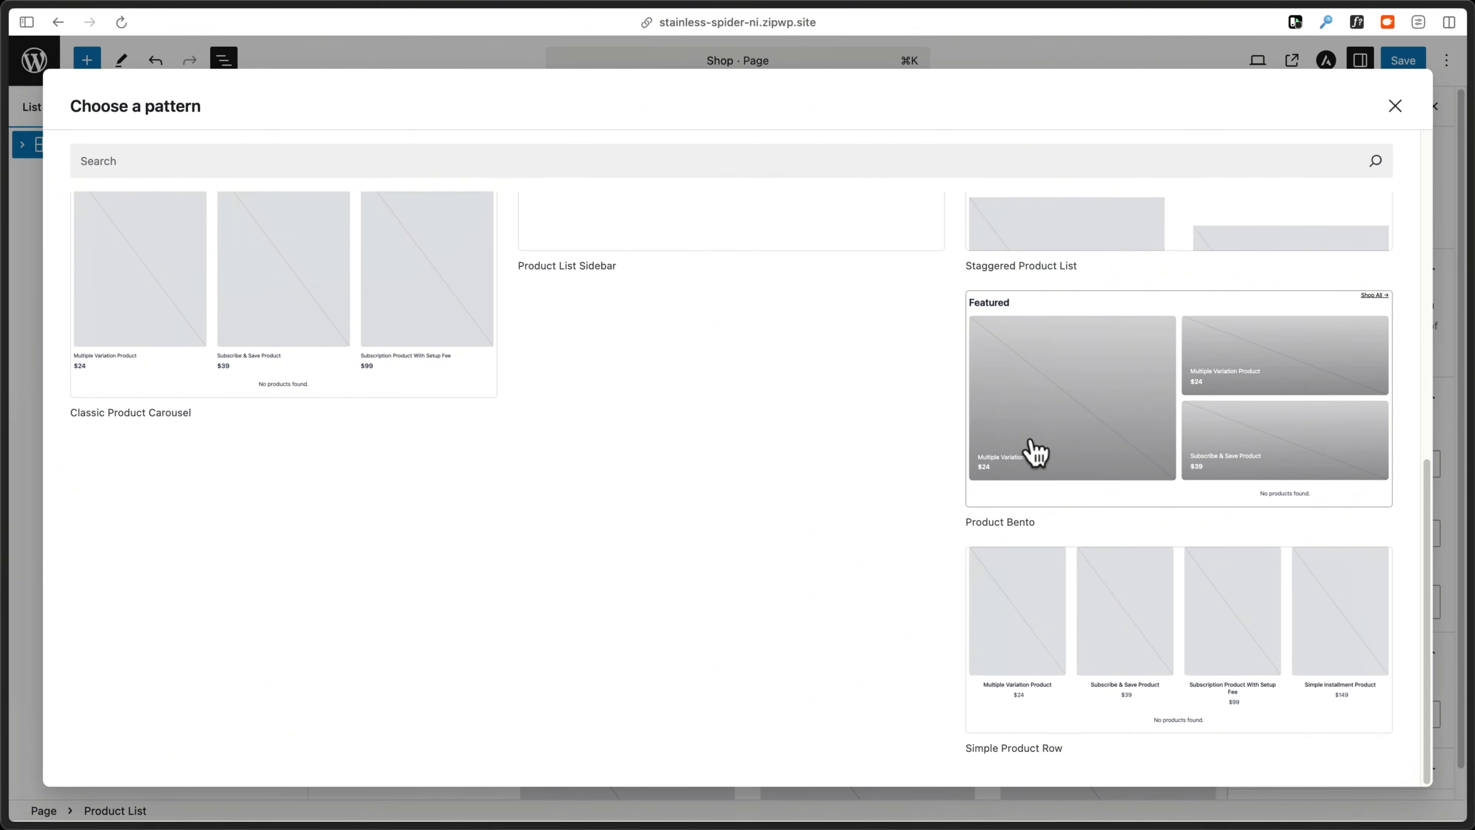
scroll(765, 445, up, 7)
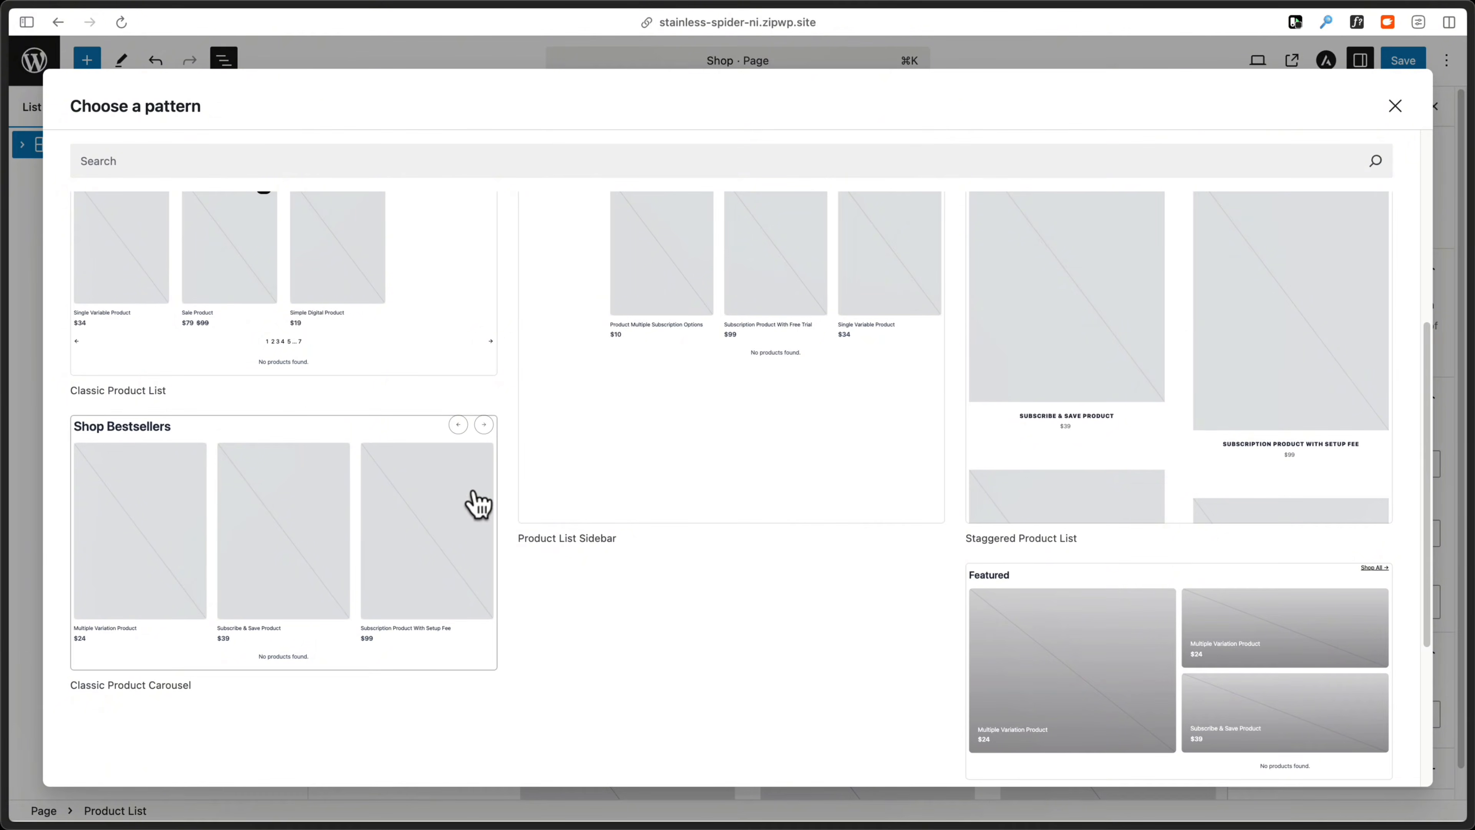
scroll(486, 515, up, 9)
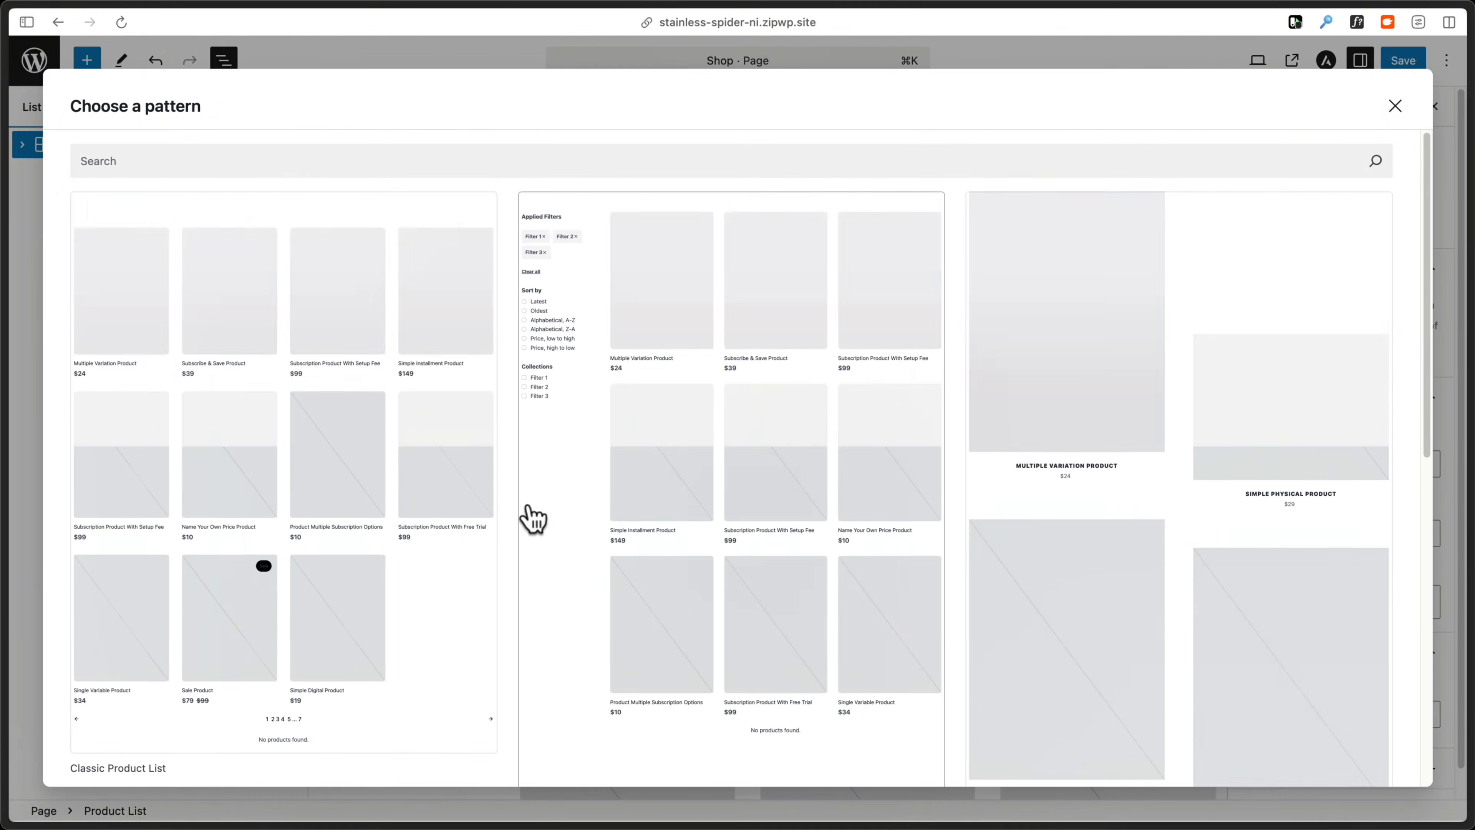
click(372, 390)
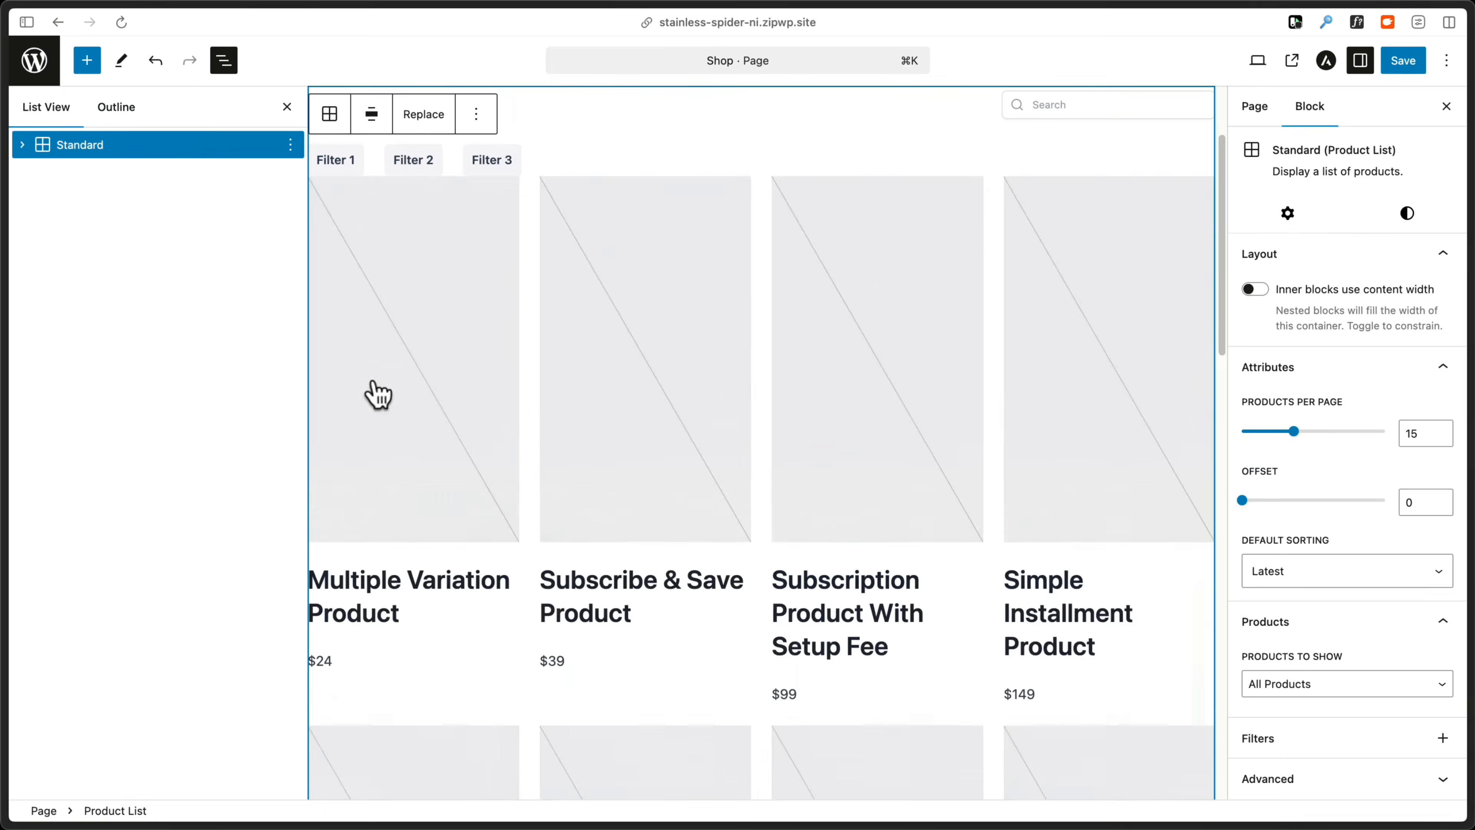
scroll(670, 398, up, 3)
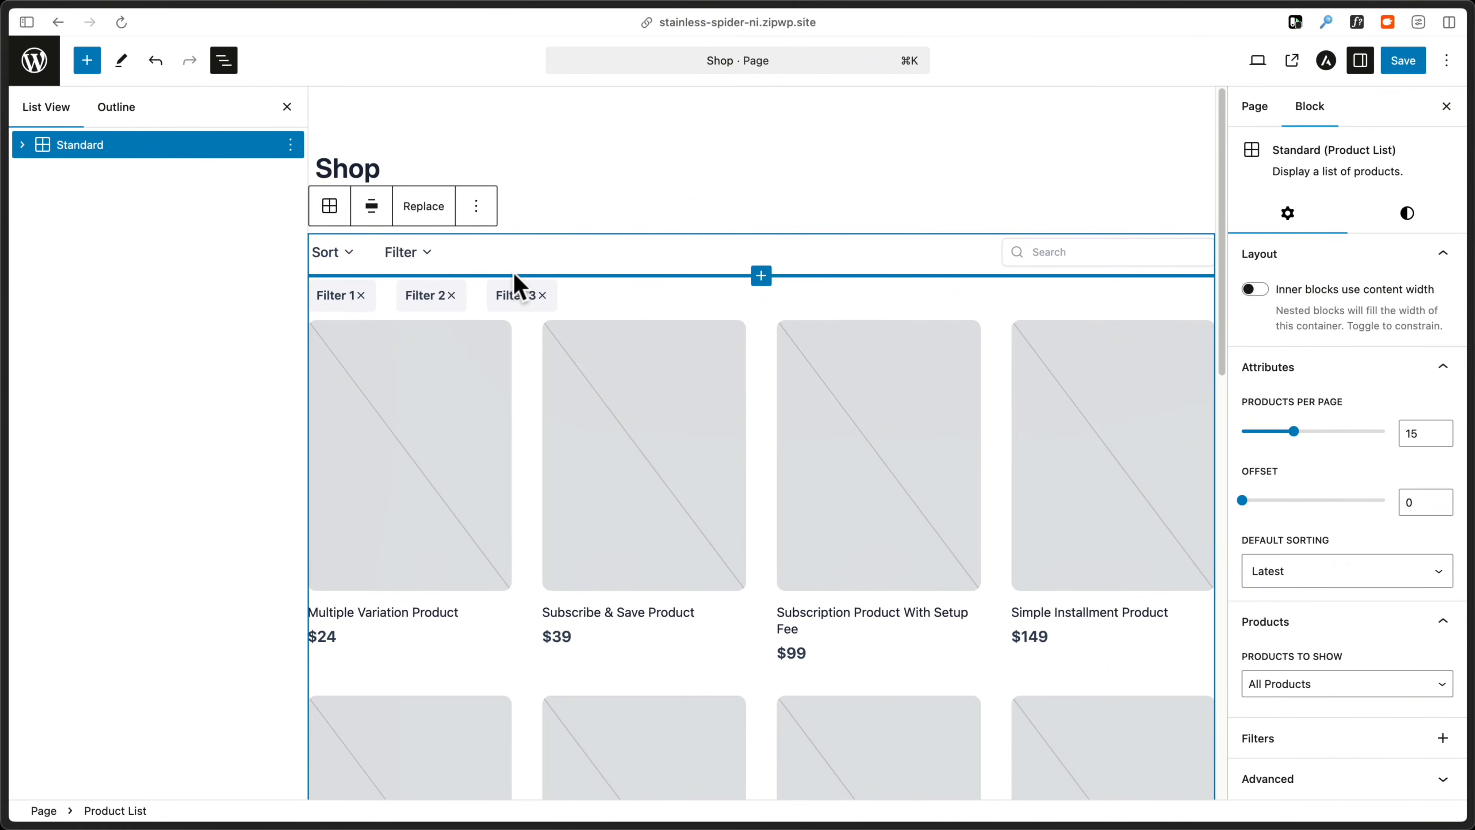
Step: Replace the product list with the Product List Sidebar pattern and expand its Content and Pagination blocks in the block structure
click(417, 220)
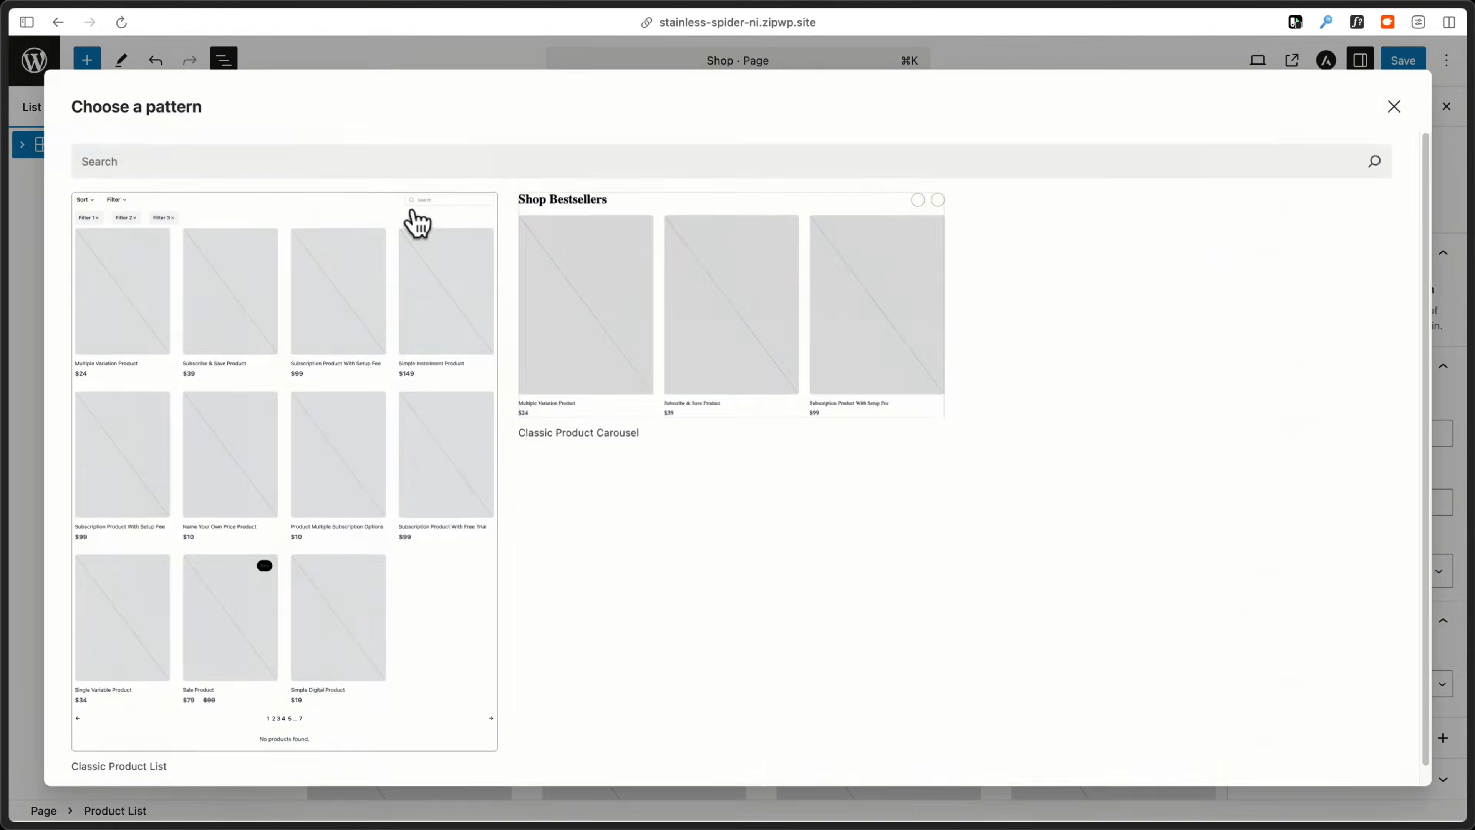
click(673, 333)
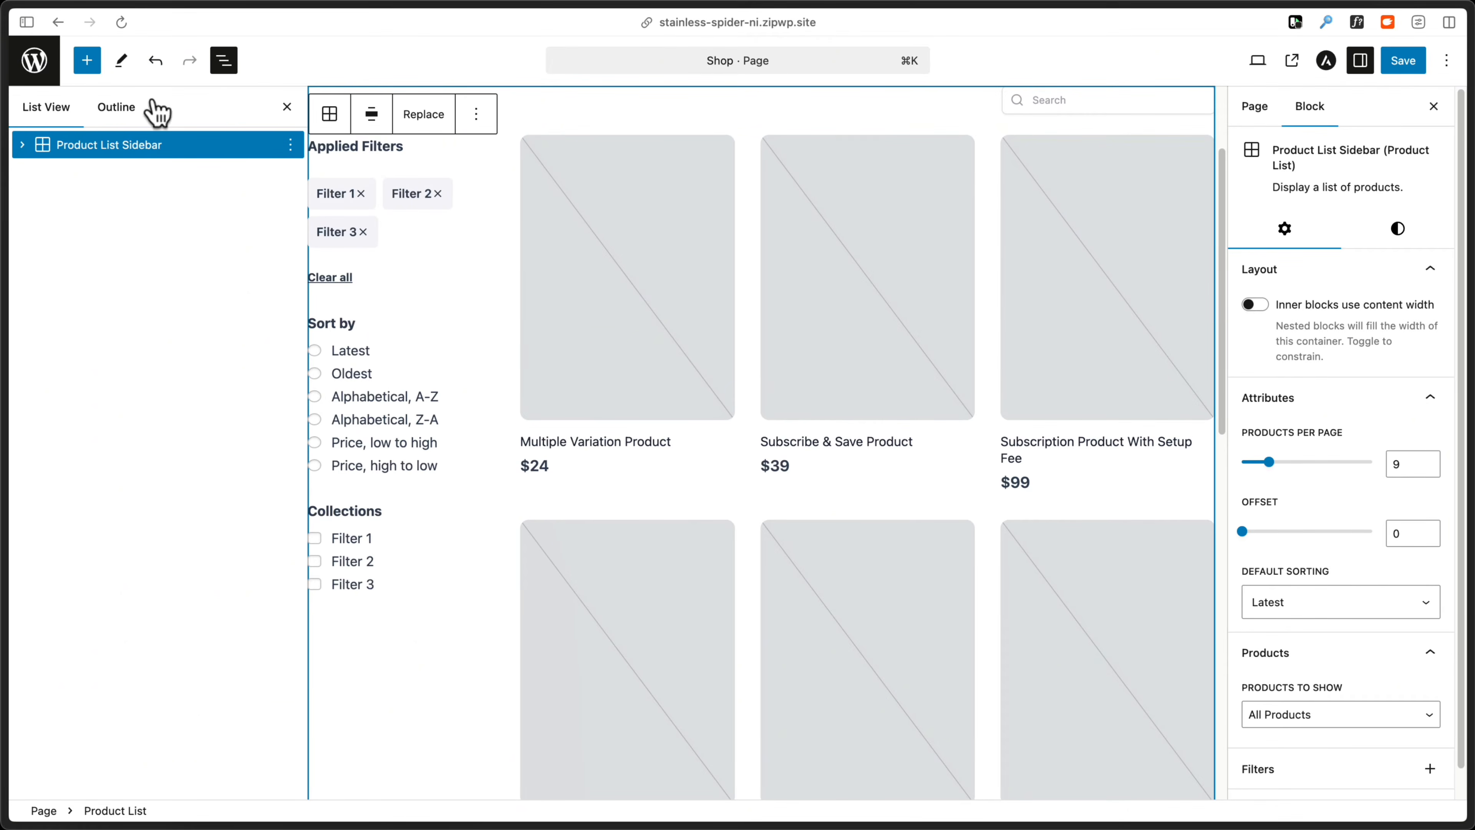
click(23, 146)
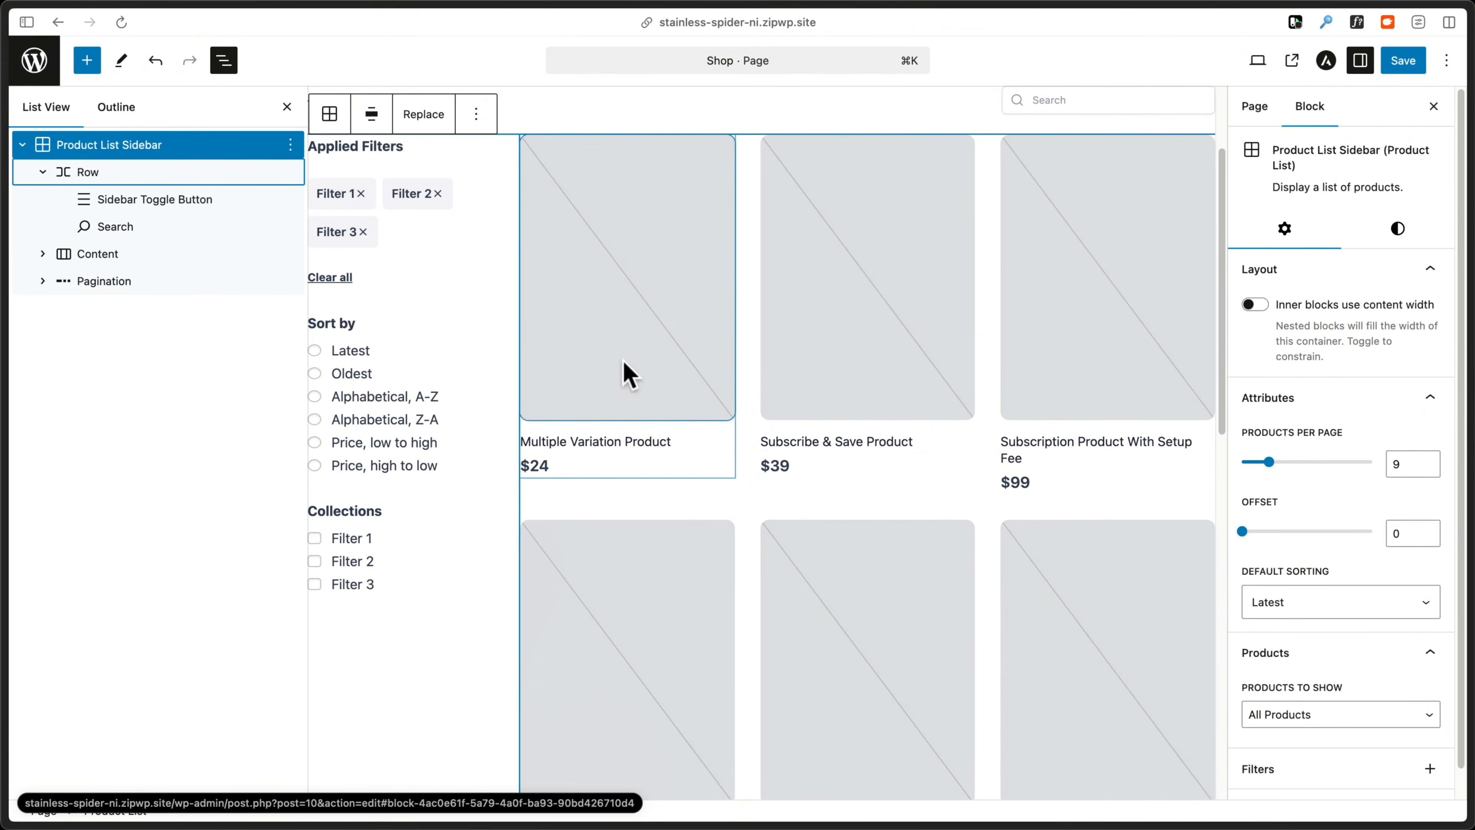
click(42, 254)
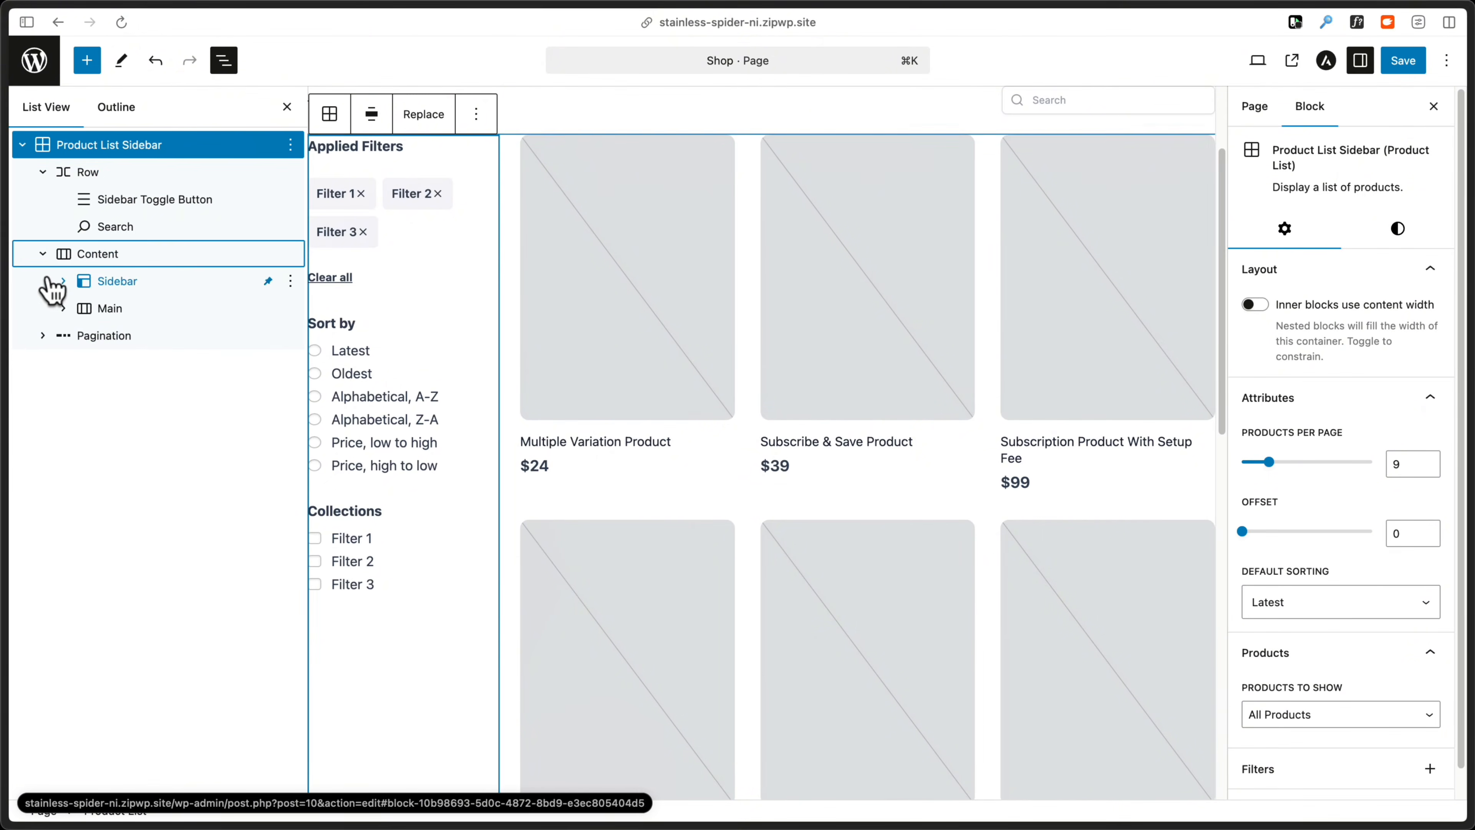
click(43, 336)
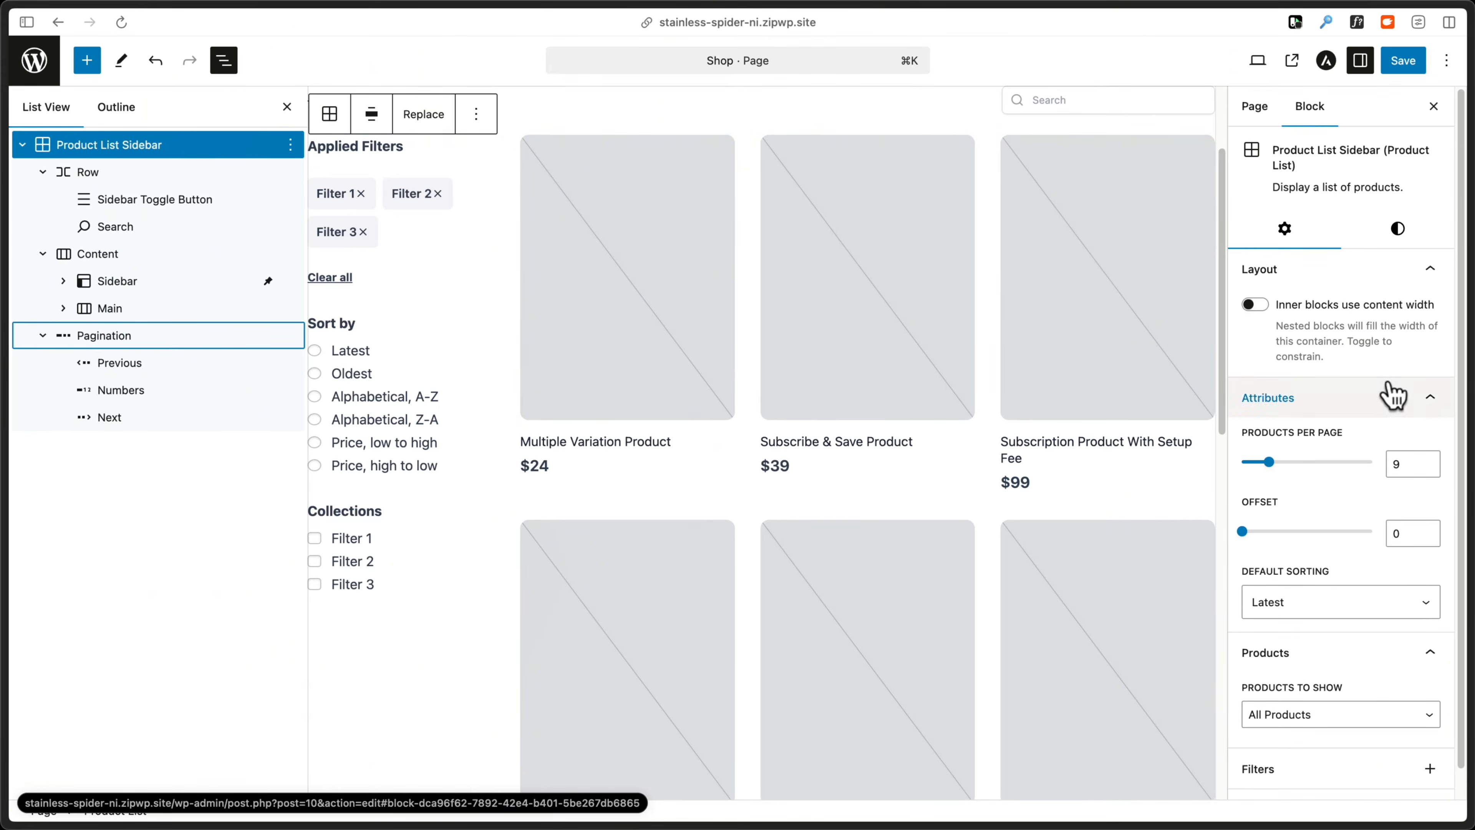
Step: Select the product list's Search block and review its color, dimensions, width and border settings
scroll(1025, 209, up, 3)
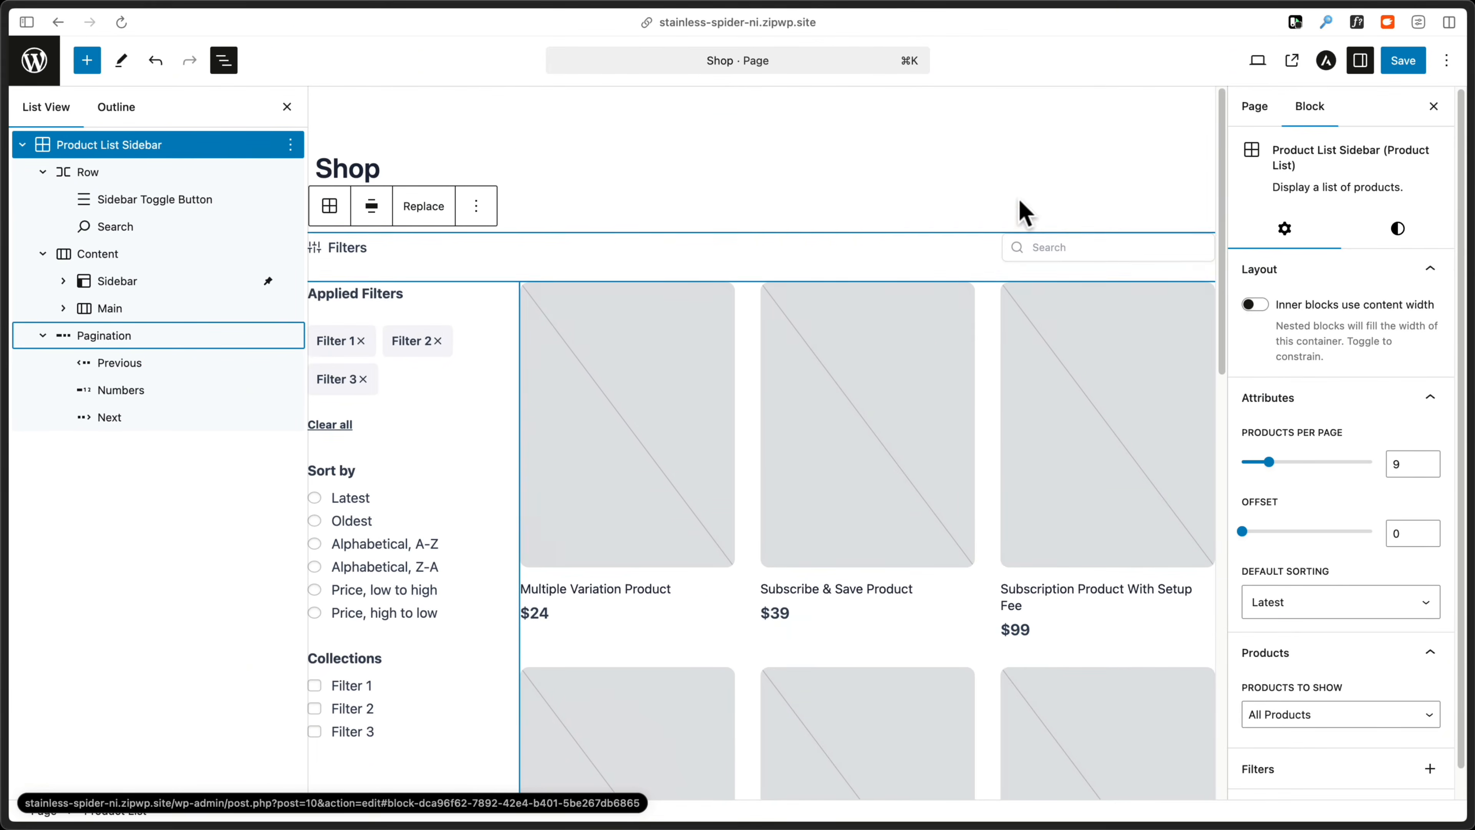
click(1076, 247)
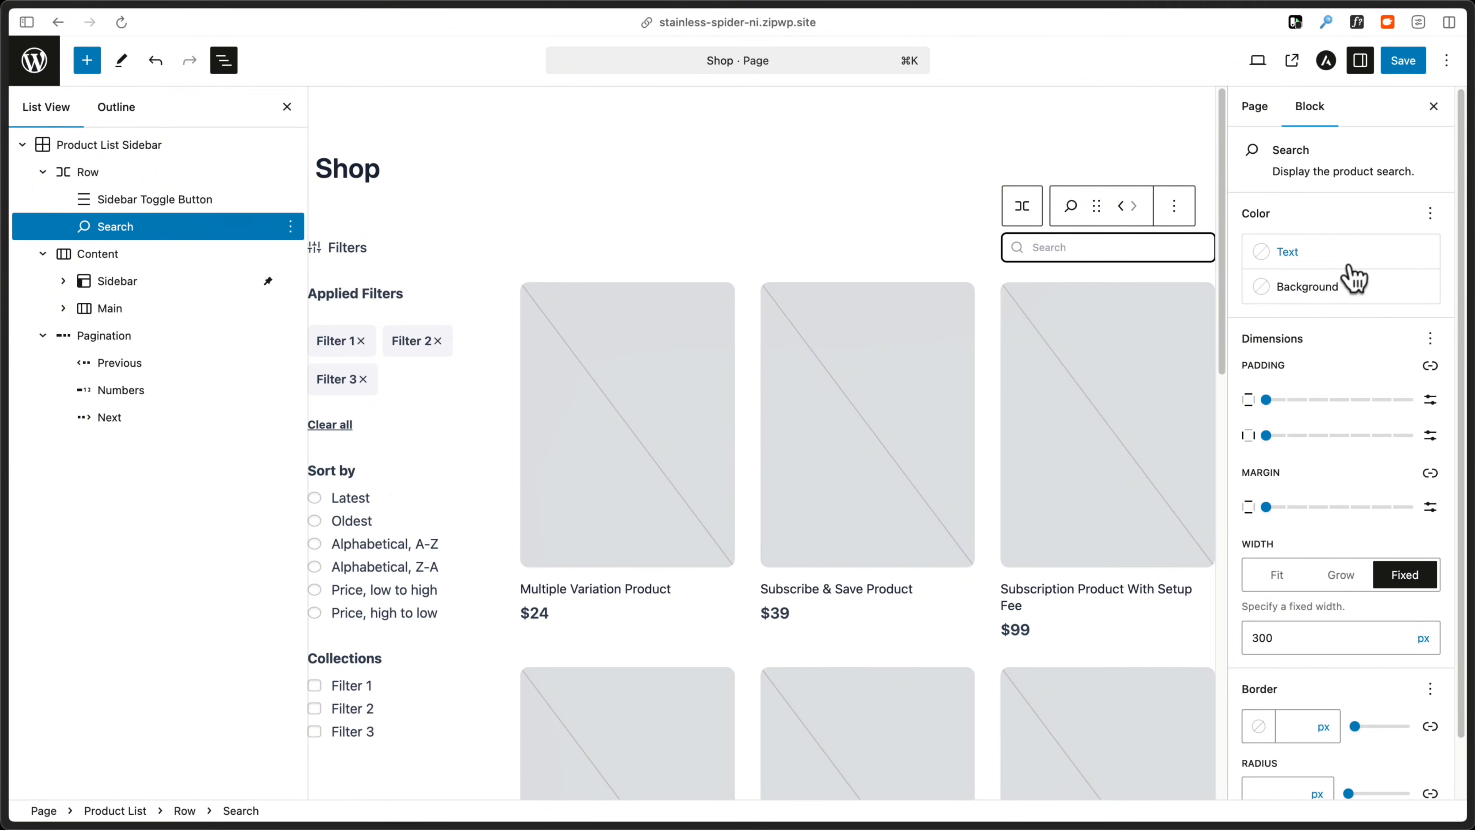
scroll(1350, 378, down, 2)
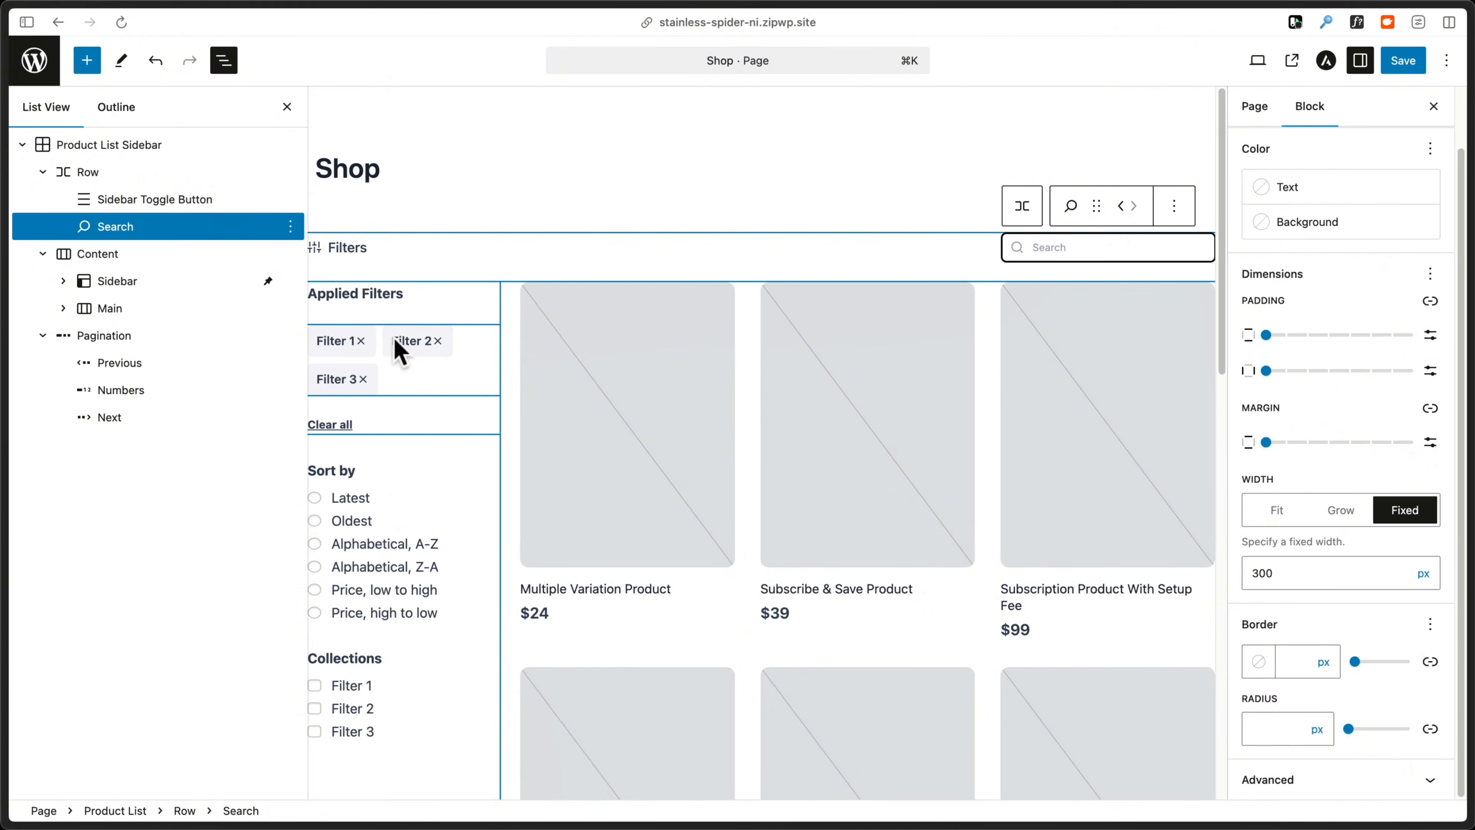
Step: Try the dark blue Text theme color as the background of the Applied Filters' Template block and clear it again
click(398, 375)
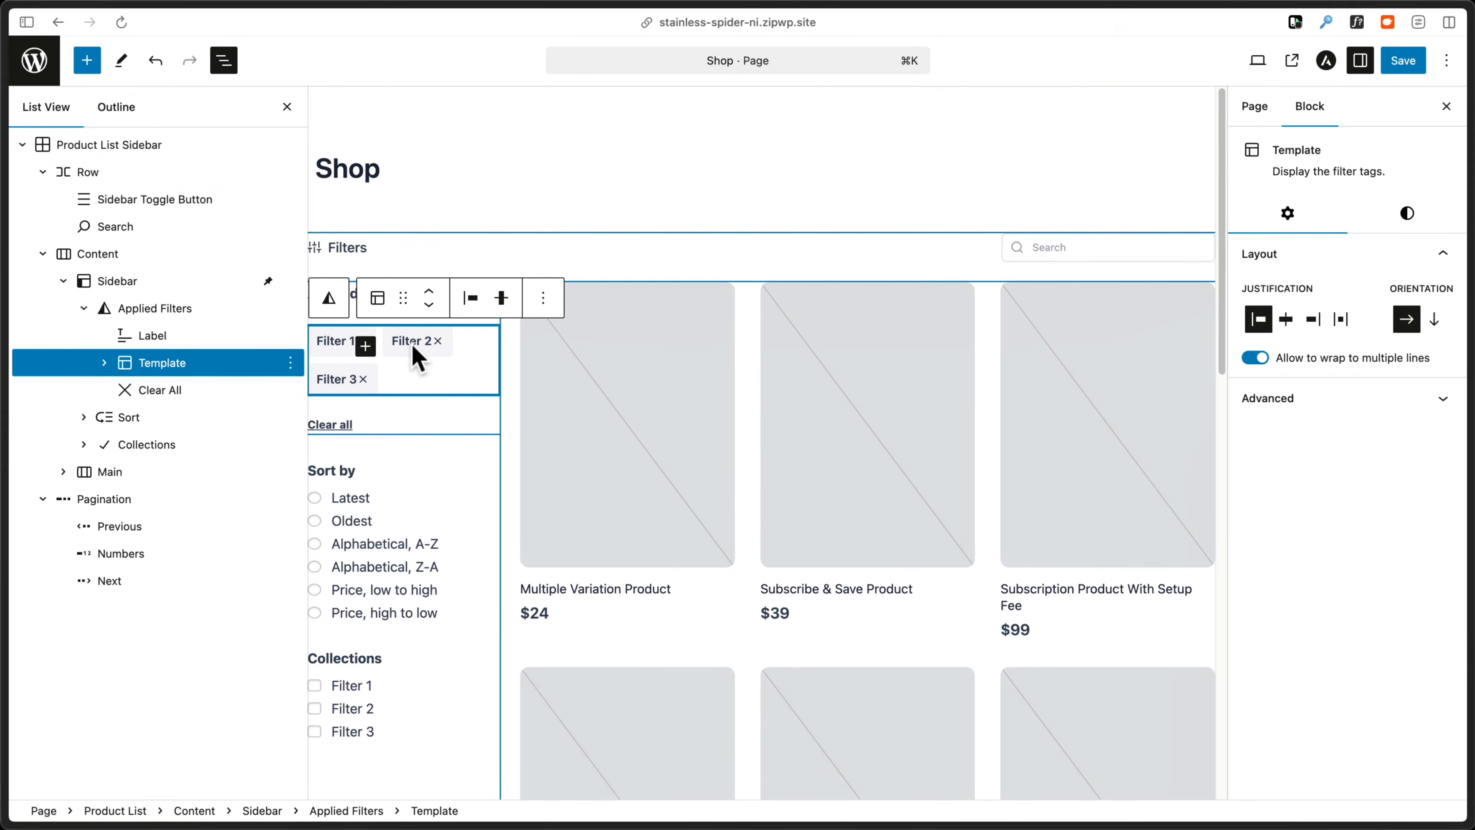
click(1416, 216)
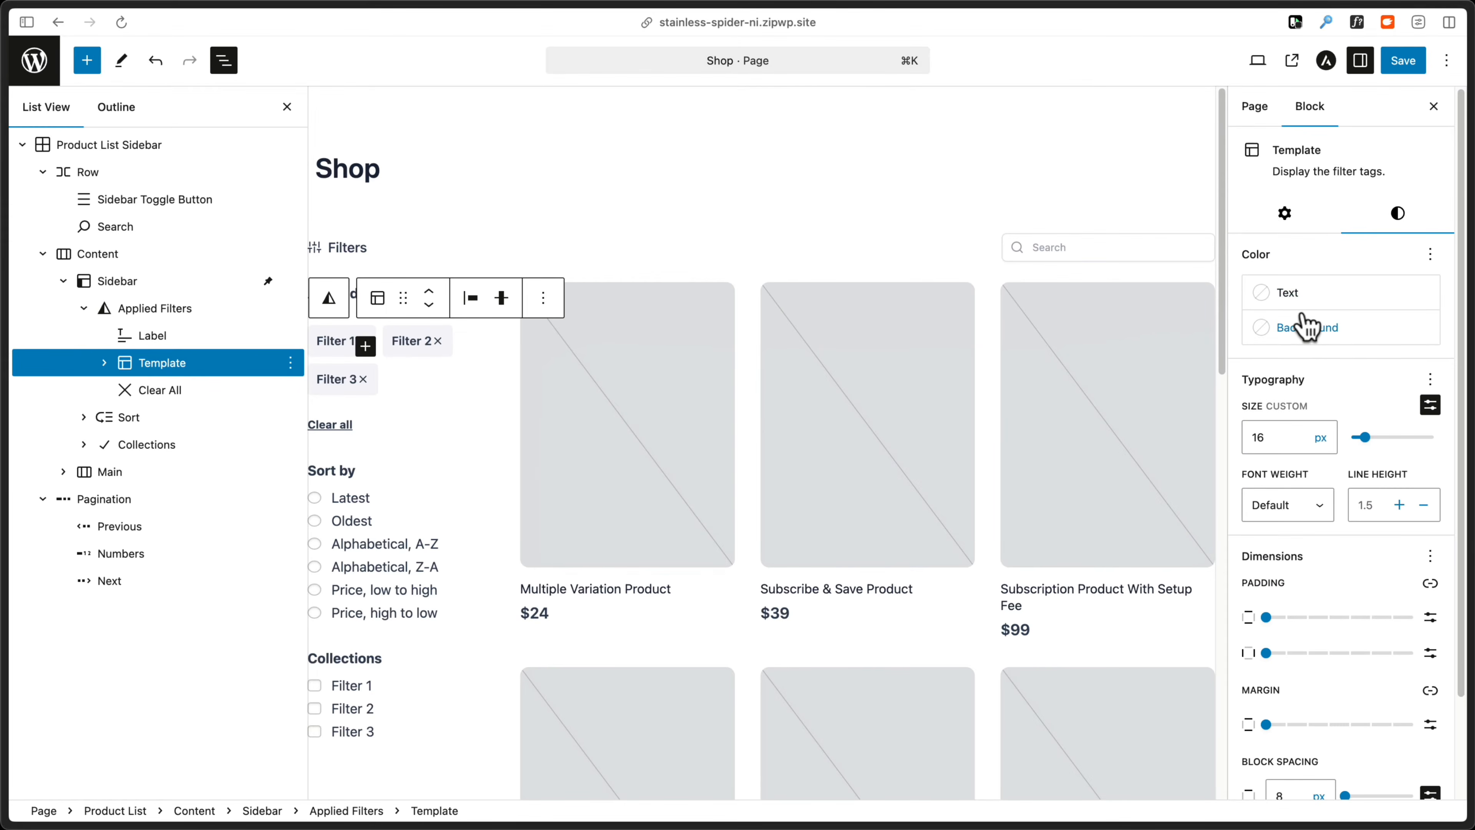
click(1306, 327)
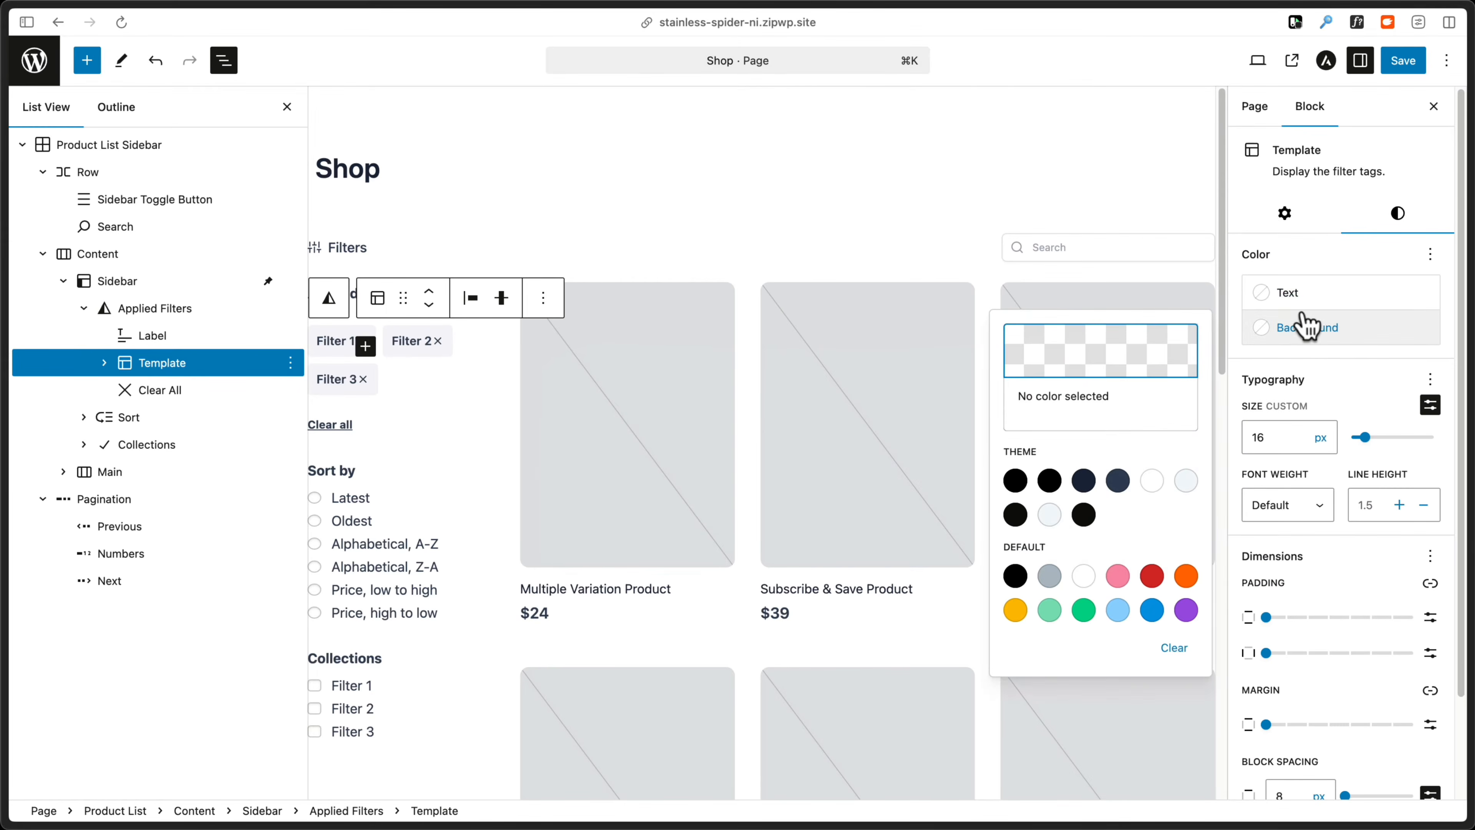
click(1118, 481)
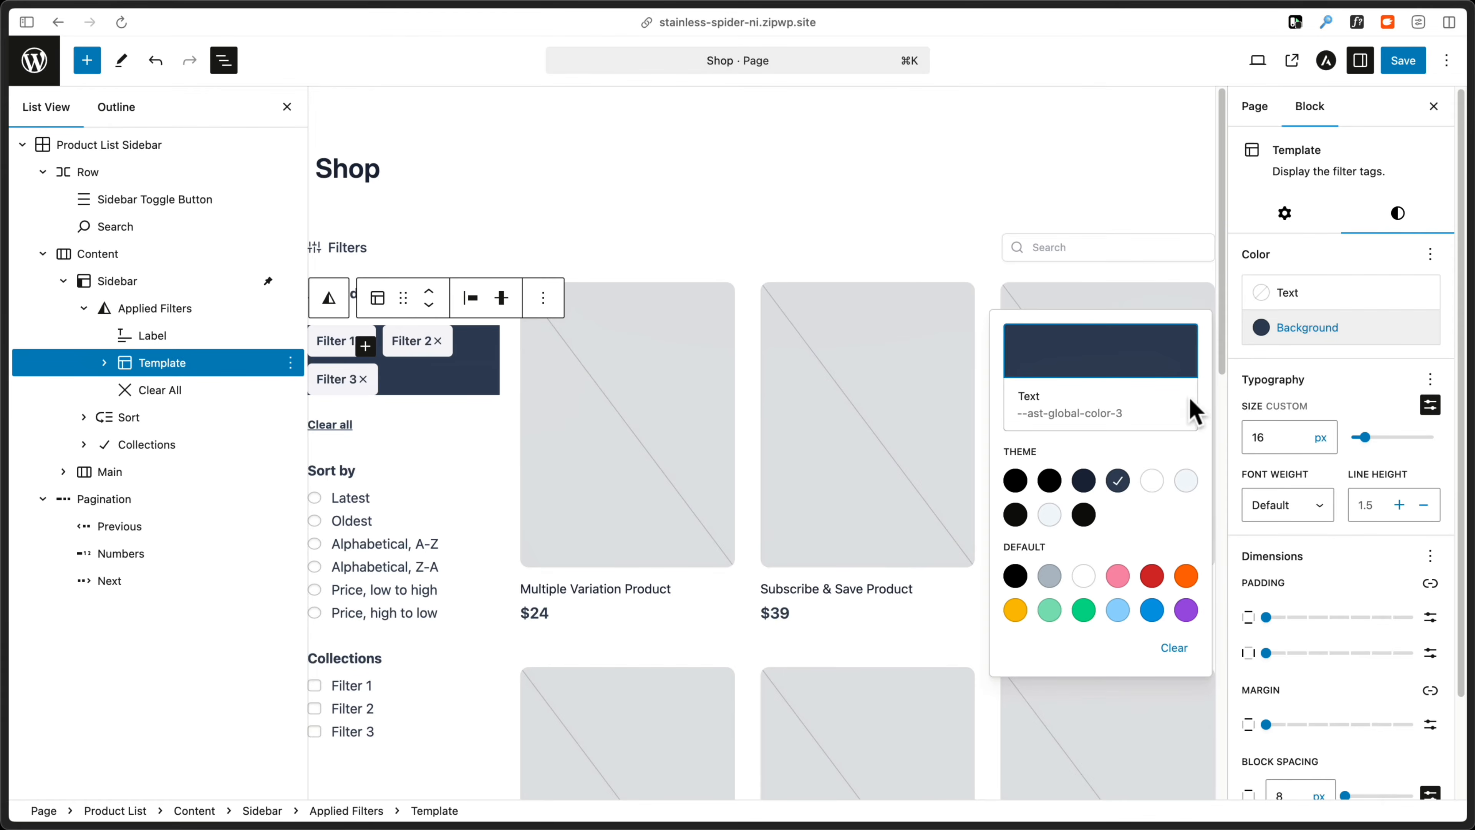
click(1173, 647)
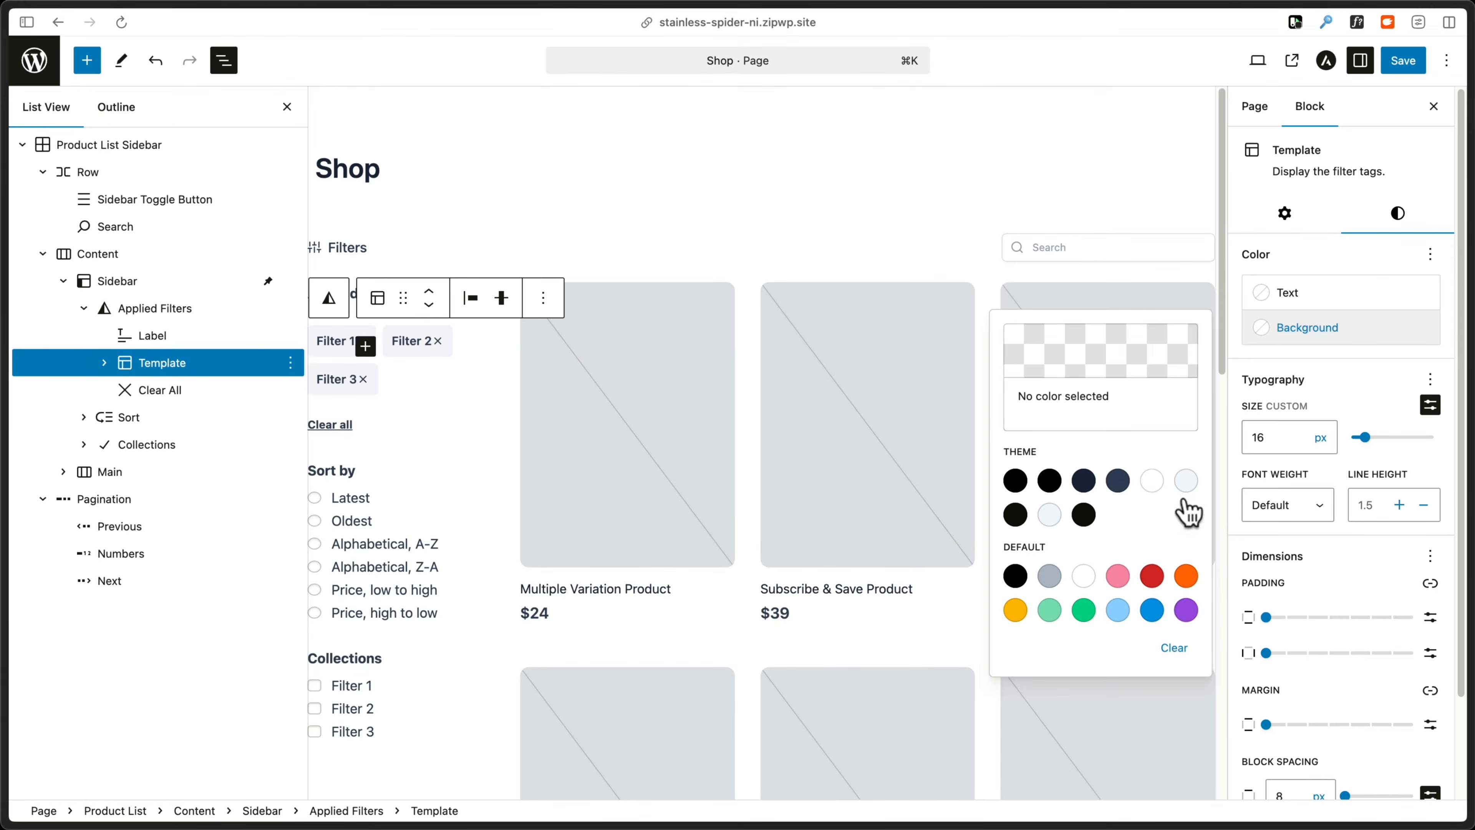
Step: Give the Applied Filters' Tag block the dark blue Text background and the white Primary Background text color, and save the page
click(104, 363)
click(154, 389)
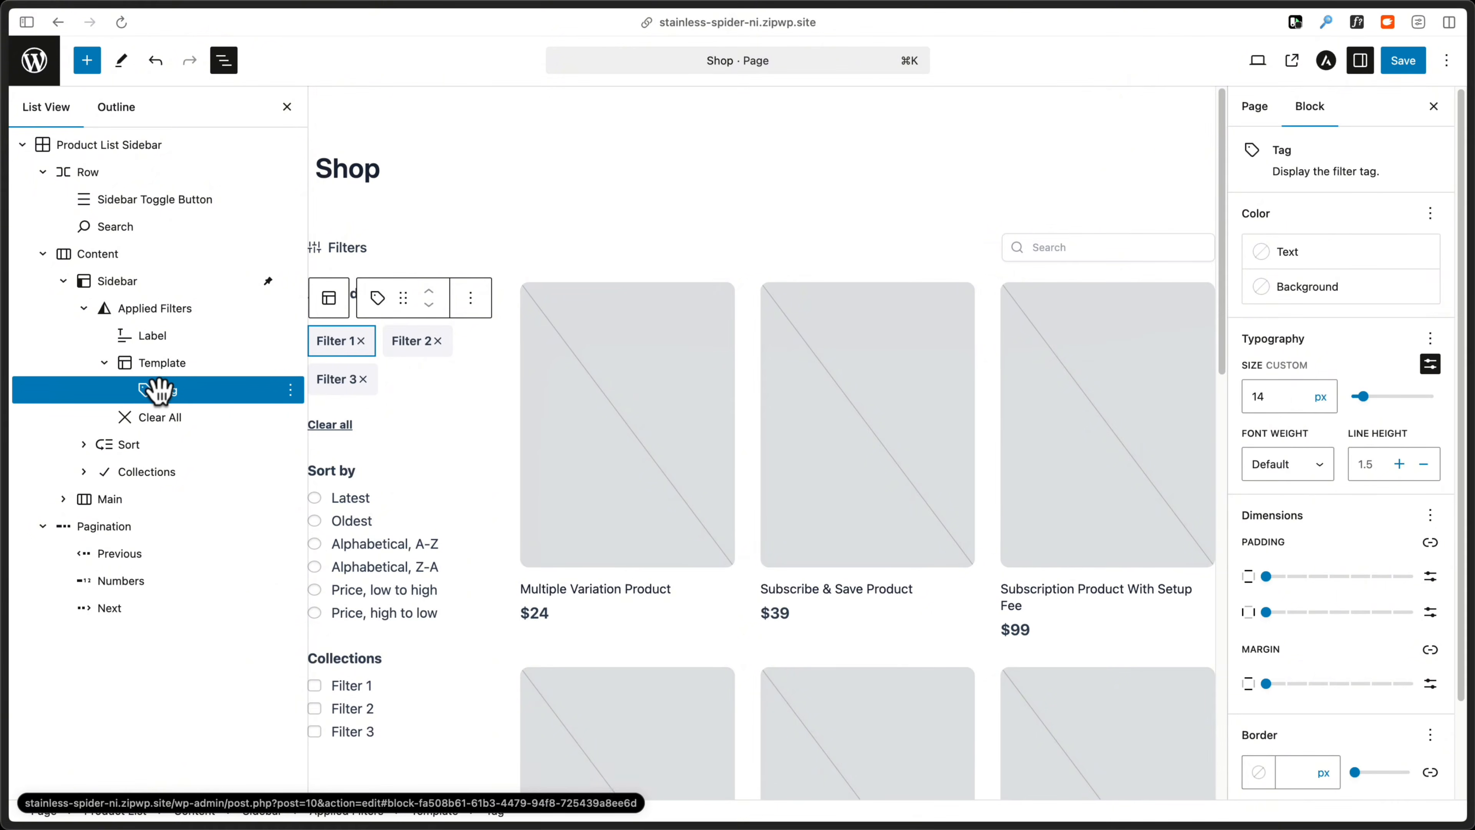
click(1274, 293)
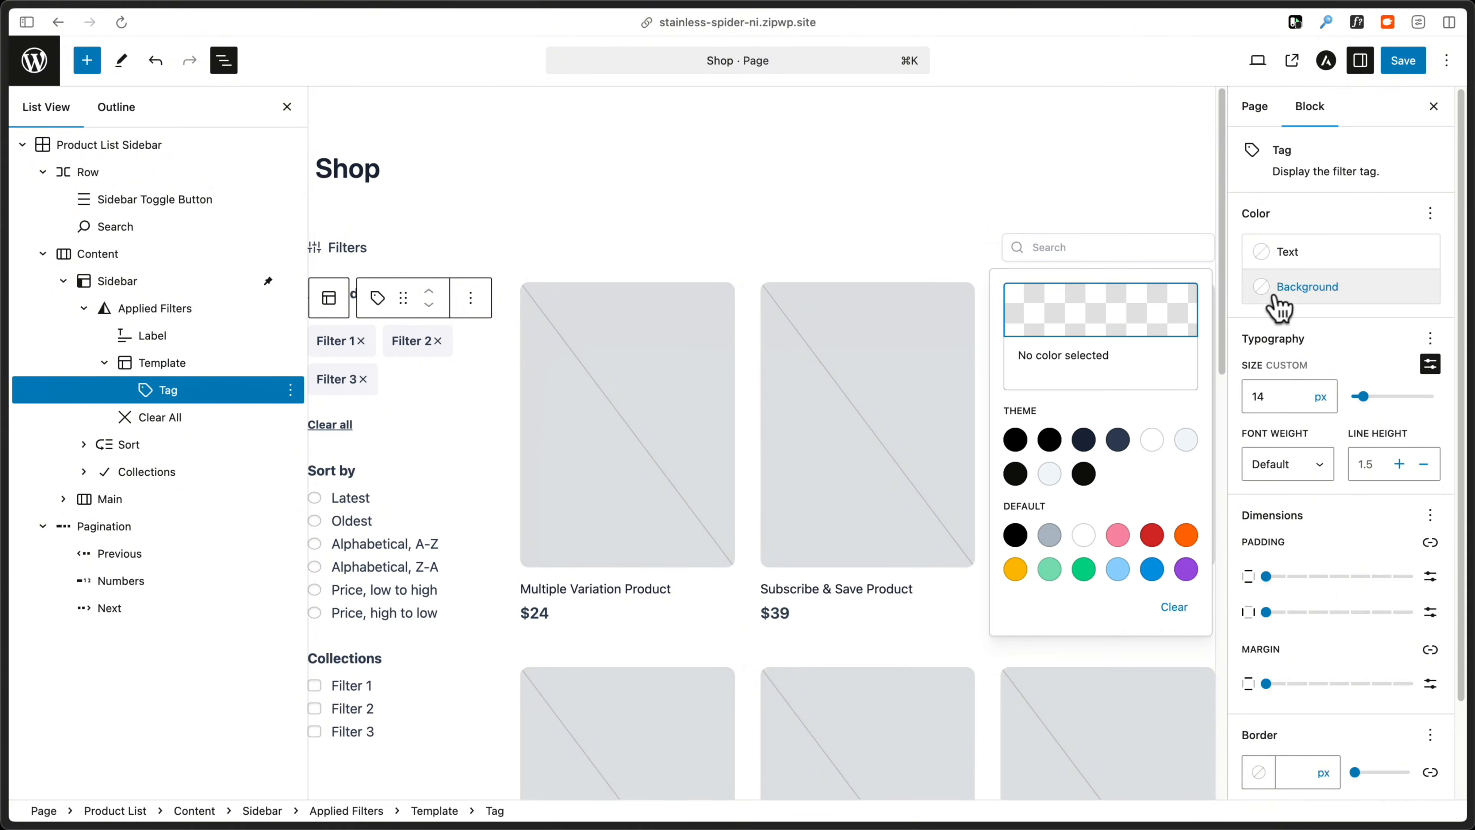
click(1117, 440)
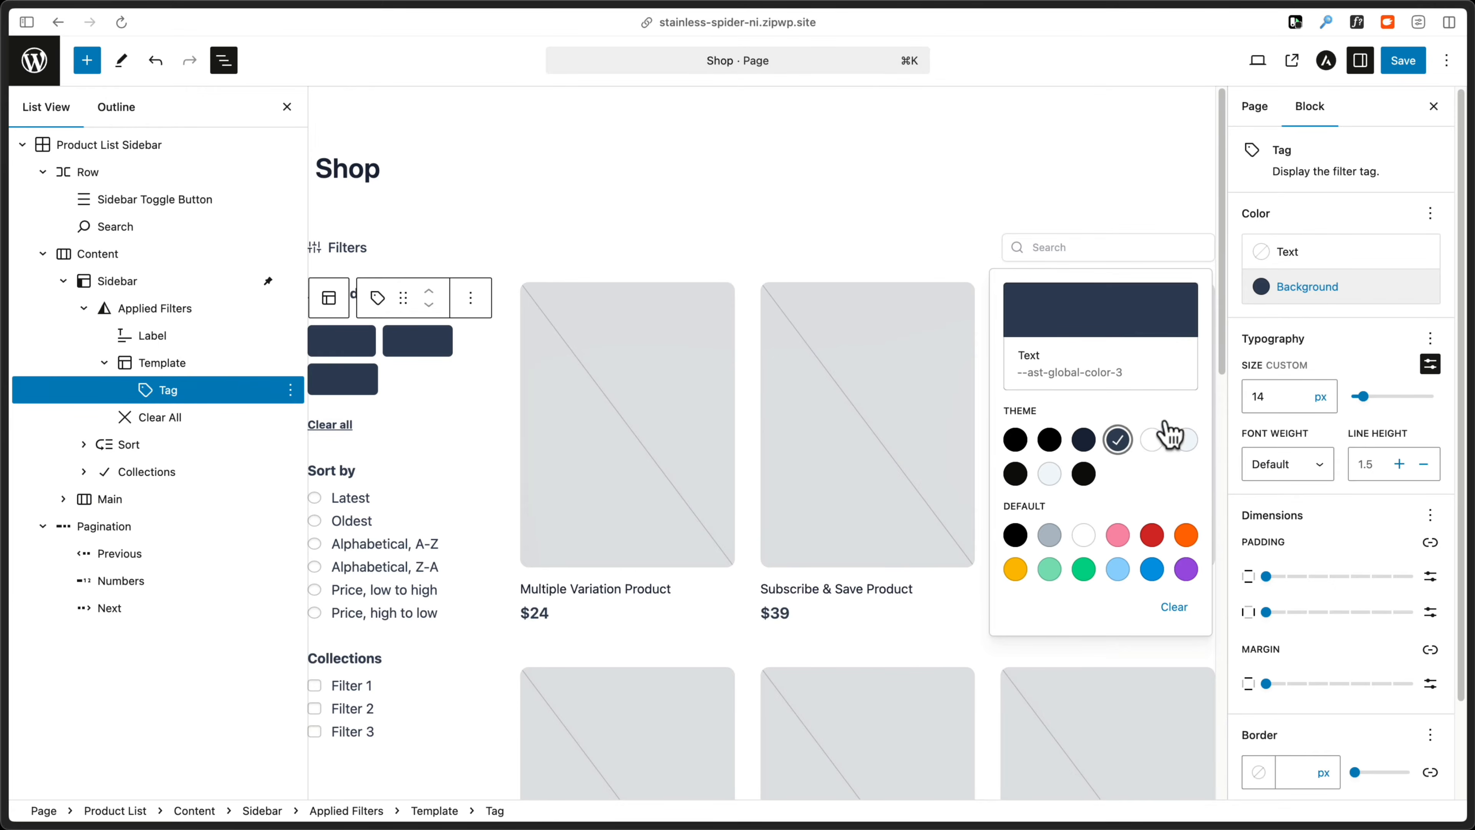
click(1308, 256)
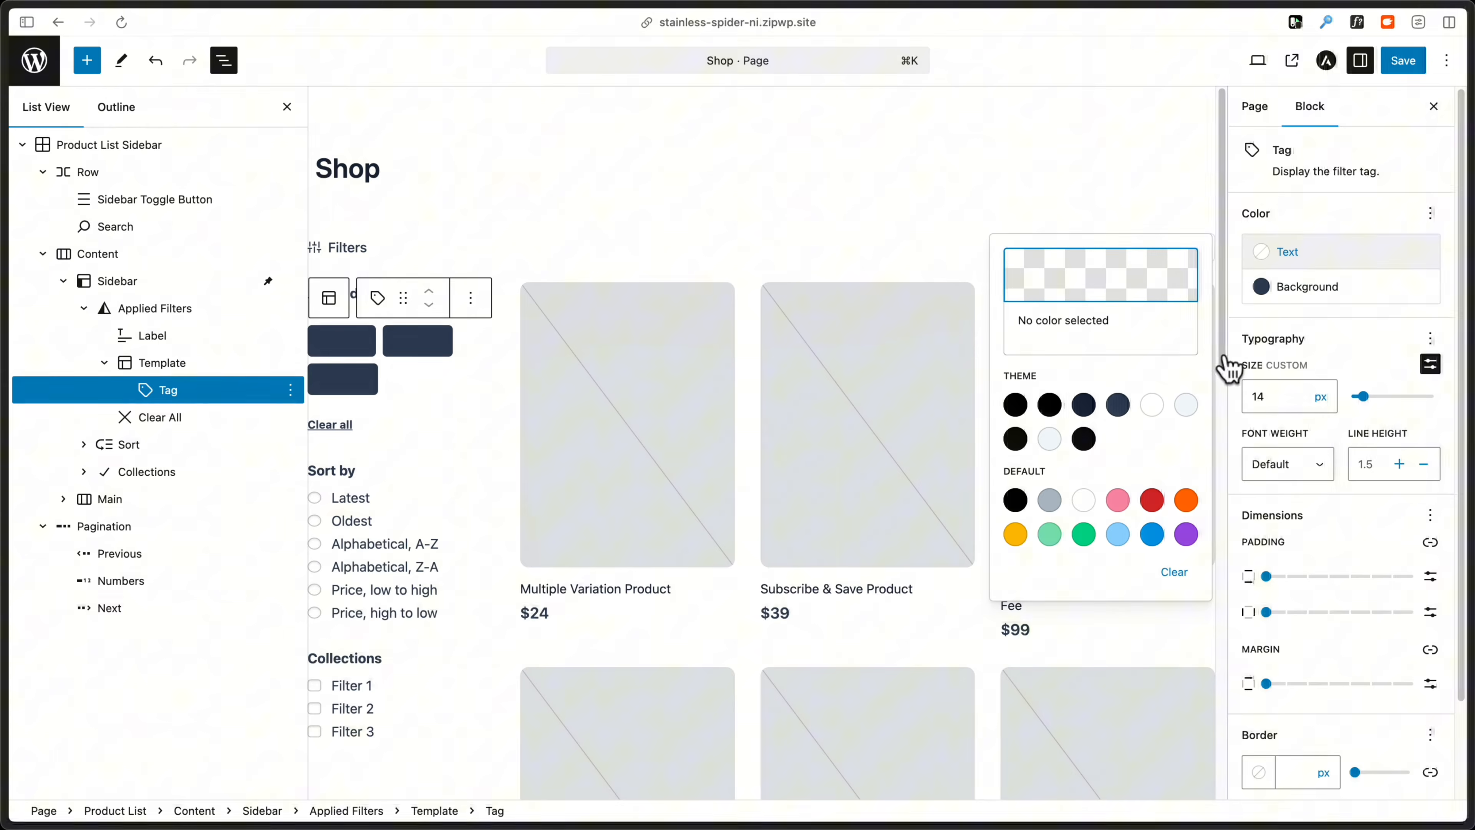
click(1152, 405)
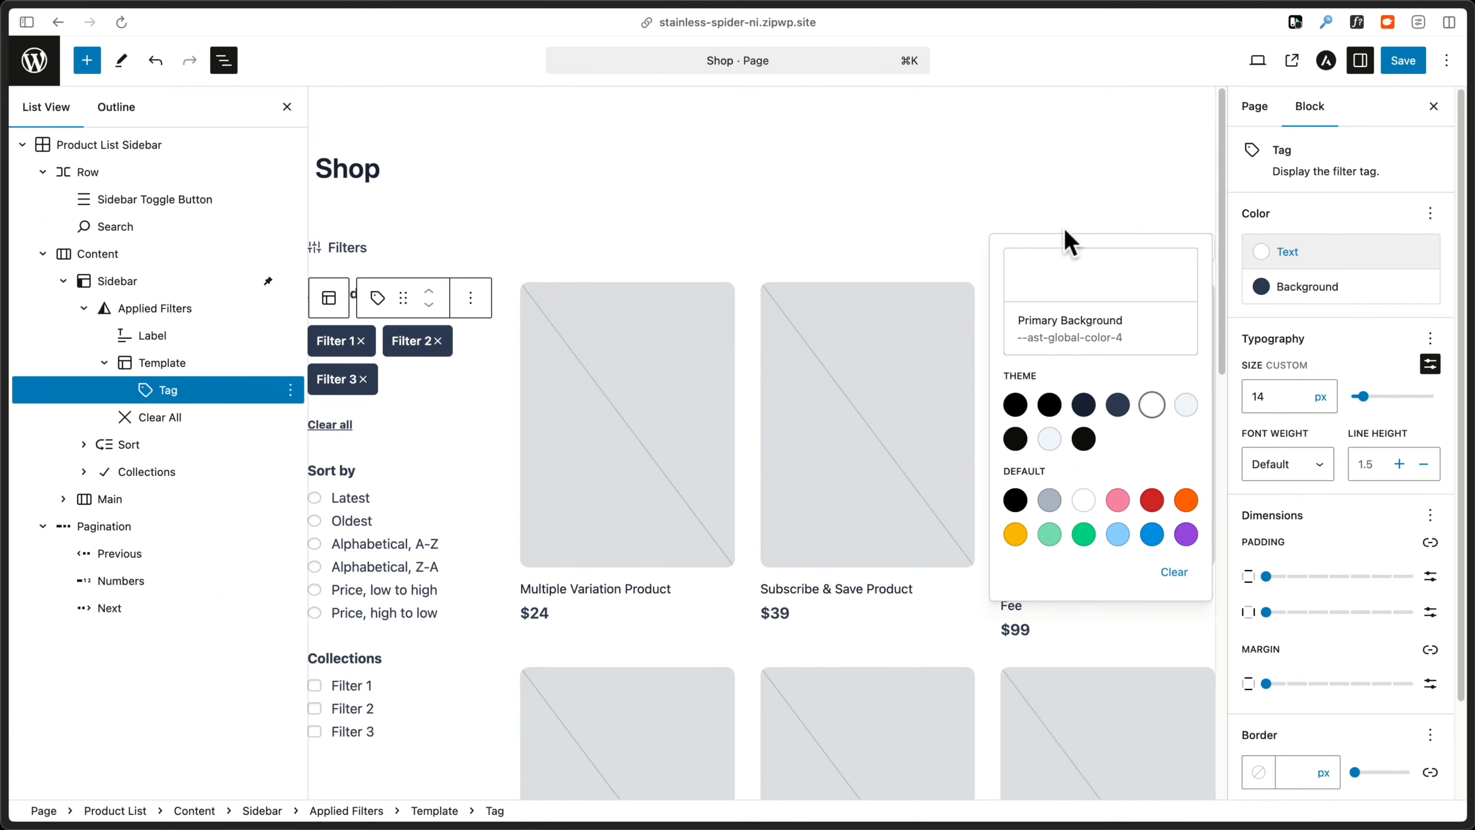
click(1405, 70)
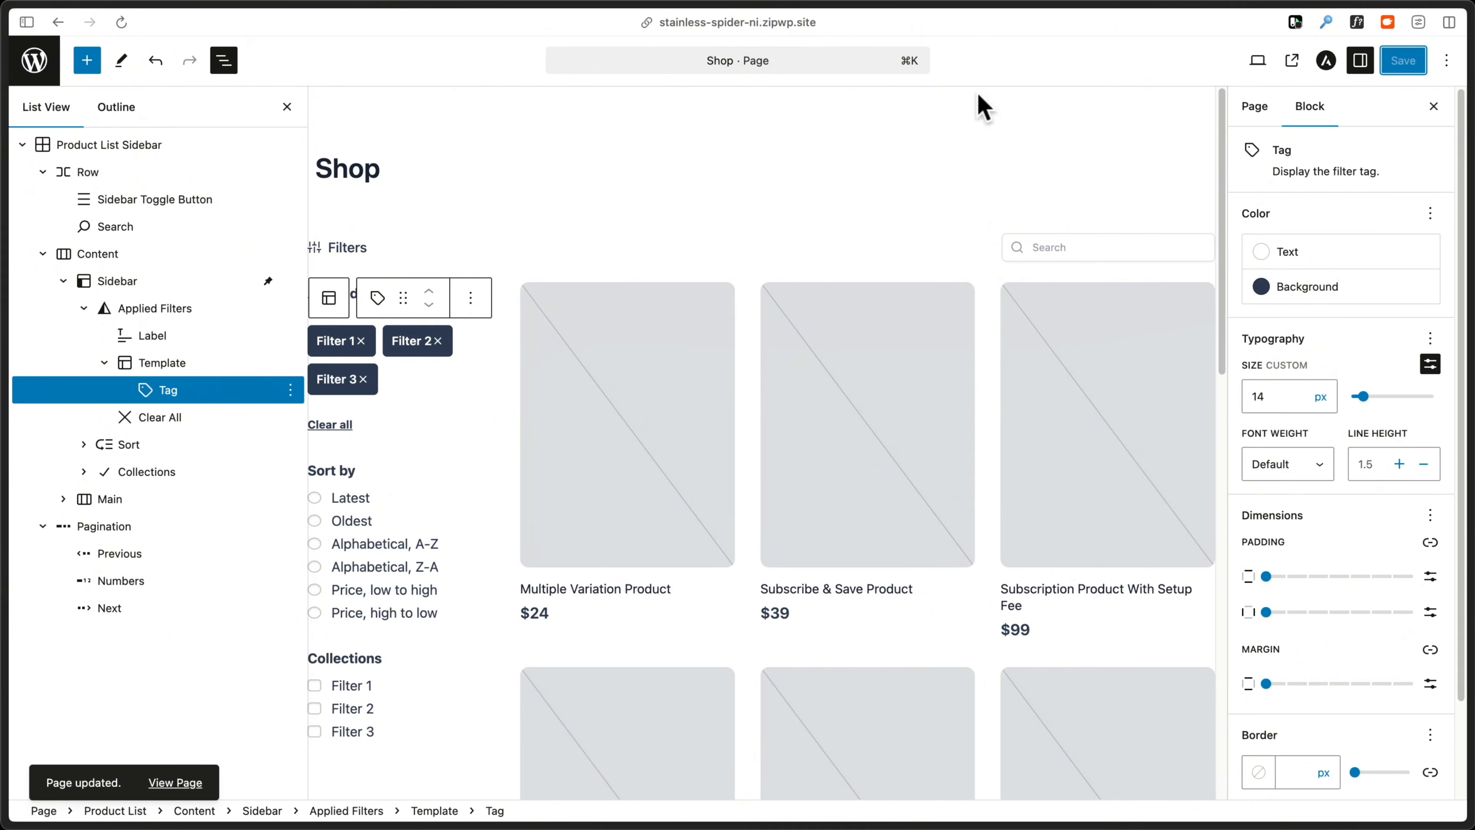
Step: View the published Shop page, sort the products by Alphabetical, A-Z, and collapse and reopen the filters sidebar
click(176, 782)
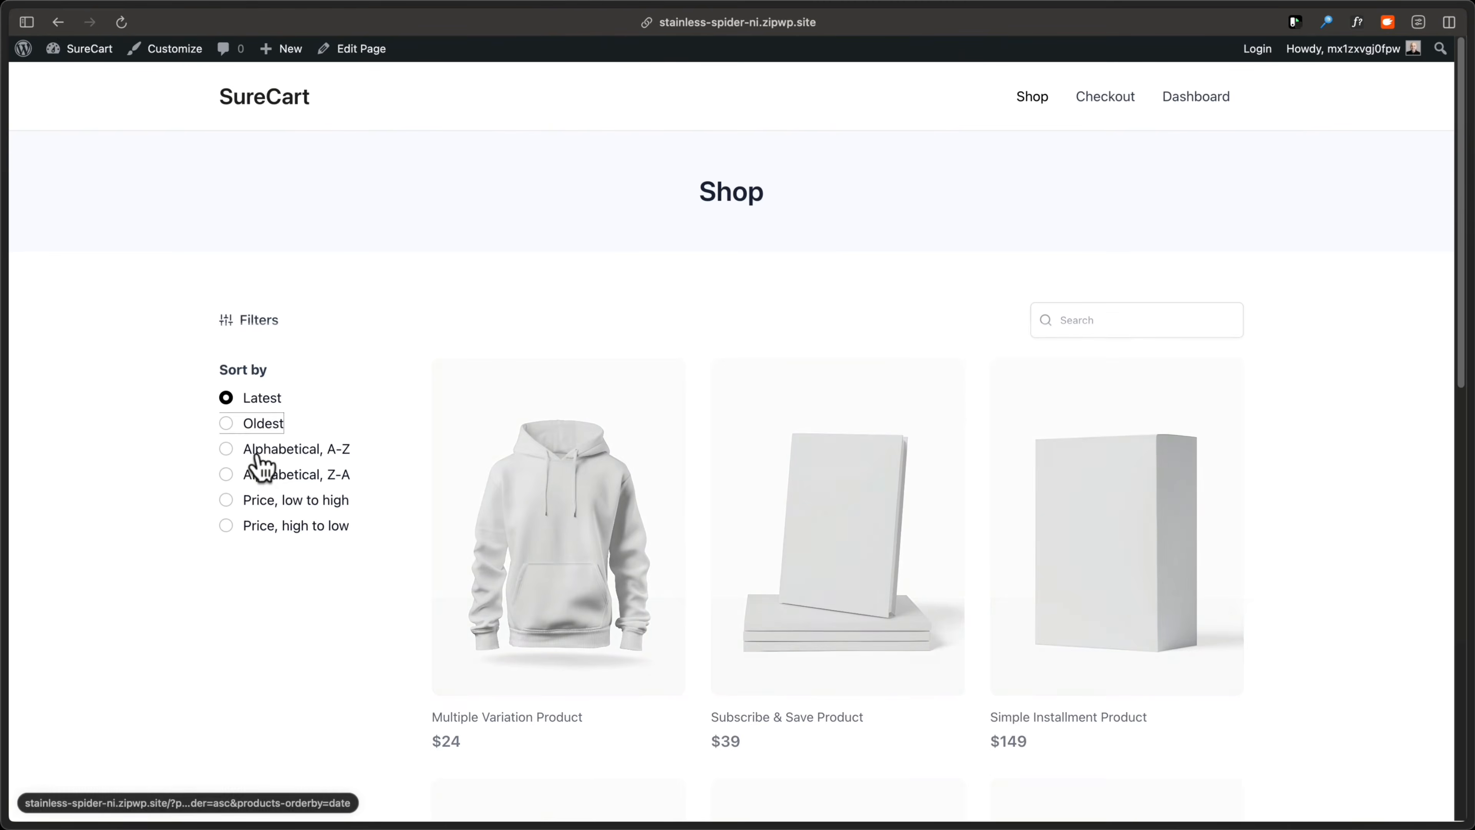
click(258, 450)
click(254, 319)
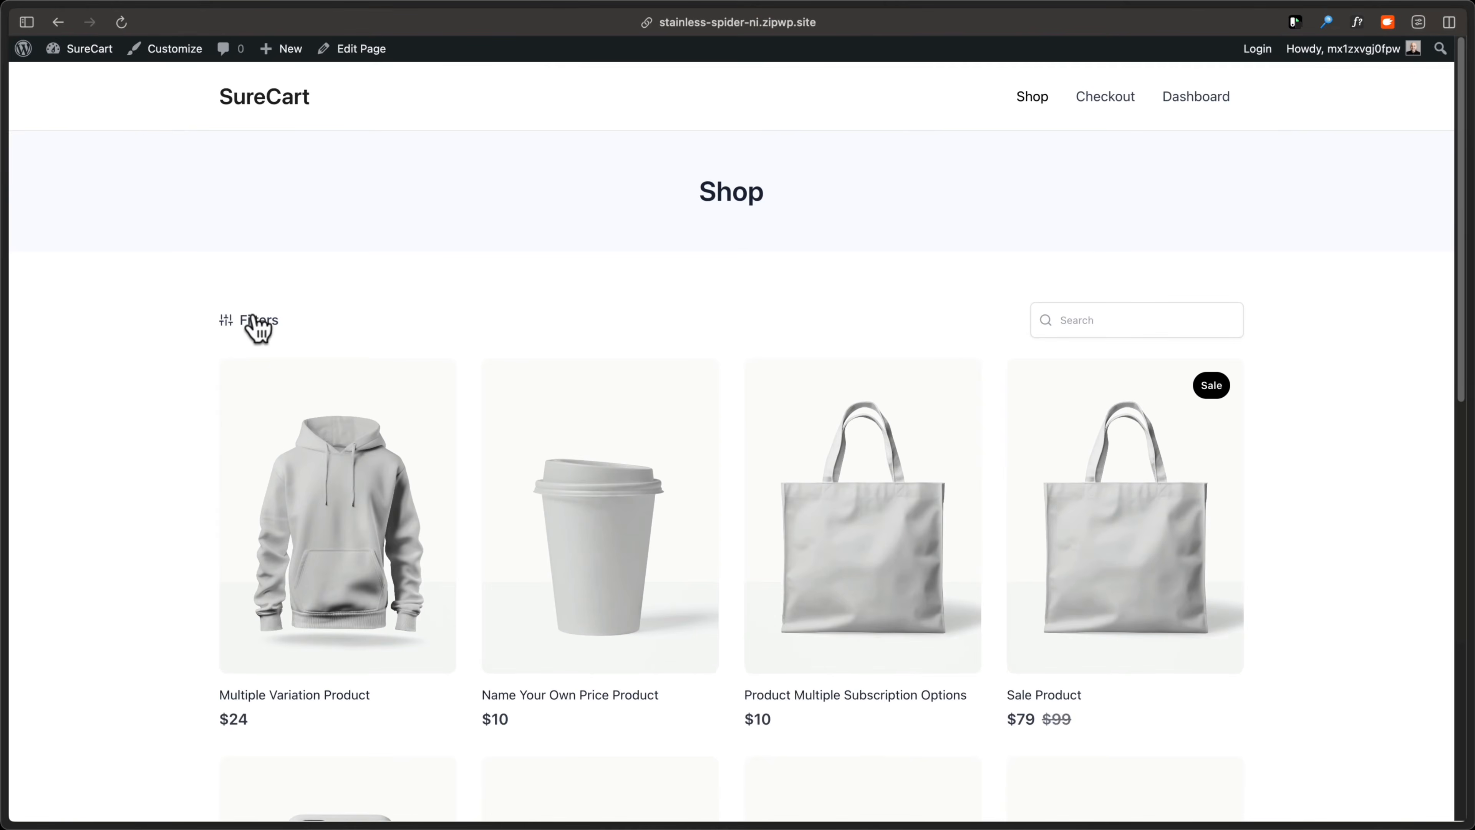
click(255, 320)
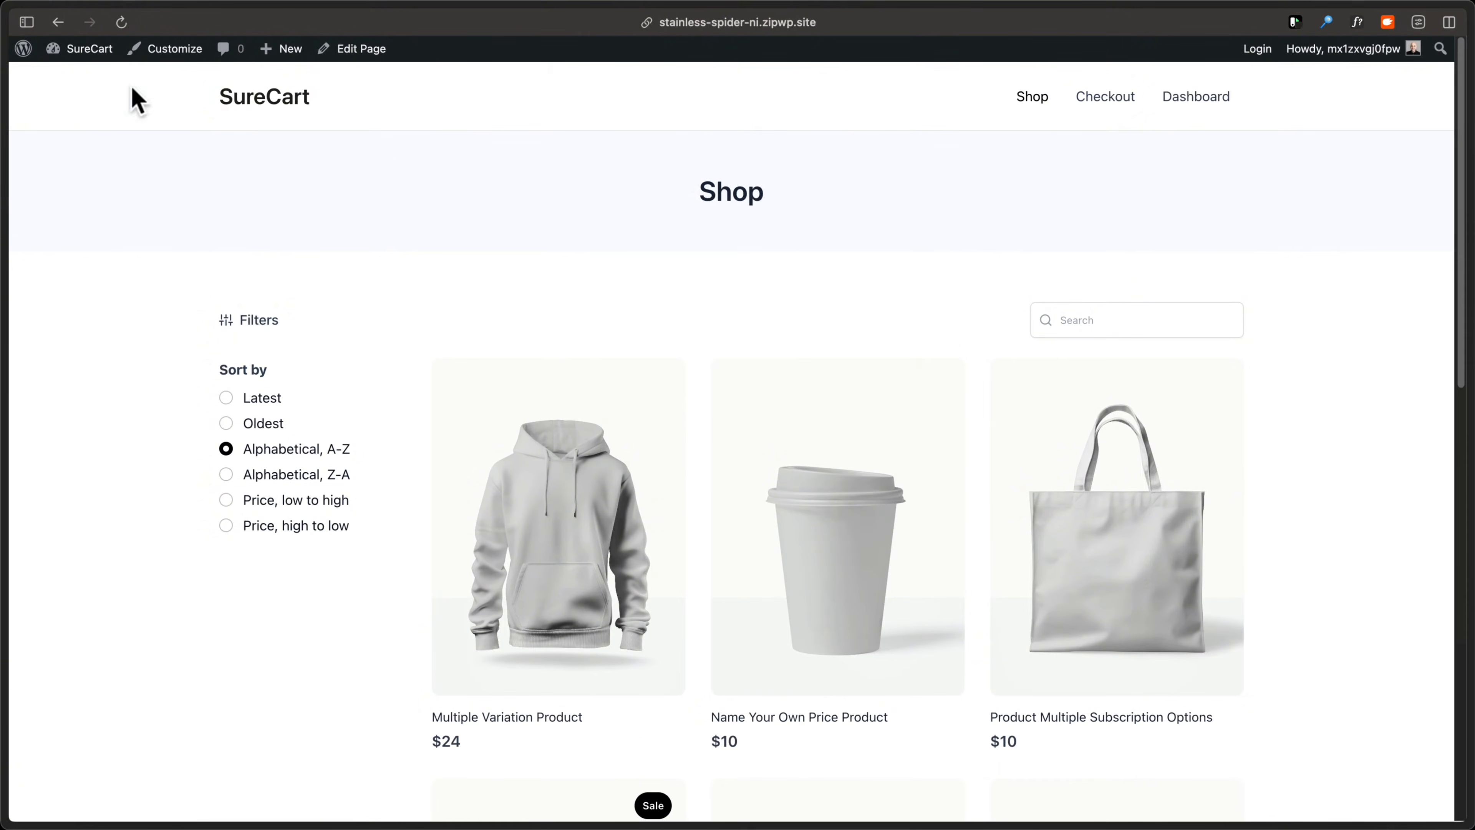
Step: Create a SureCart product collection named Shirts from the site's admin dashboard
mouse_move(98, 50)
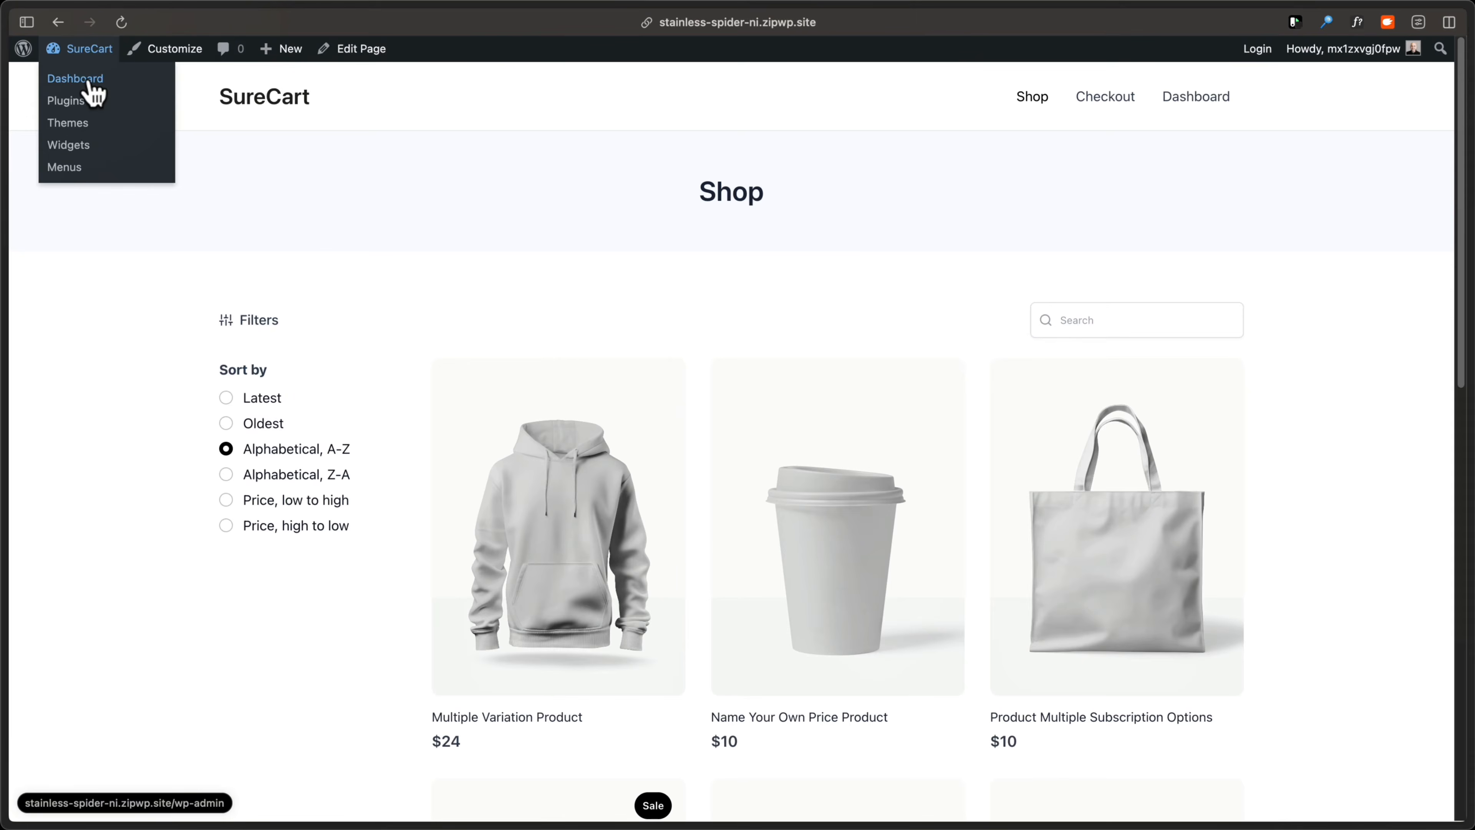
click(90, 79)
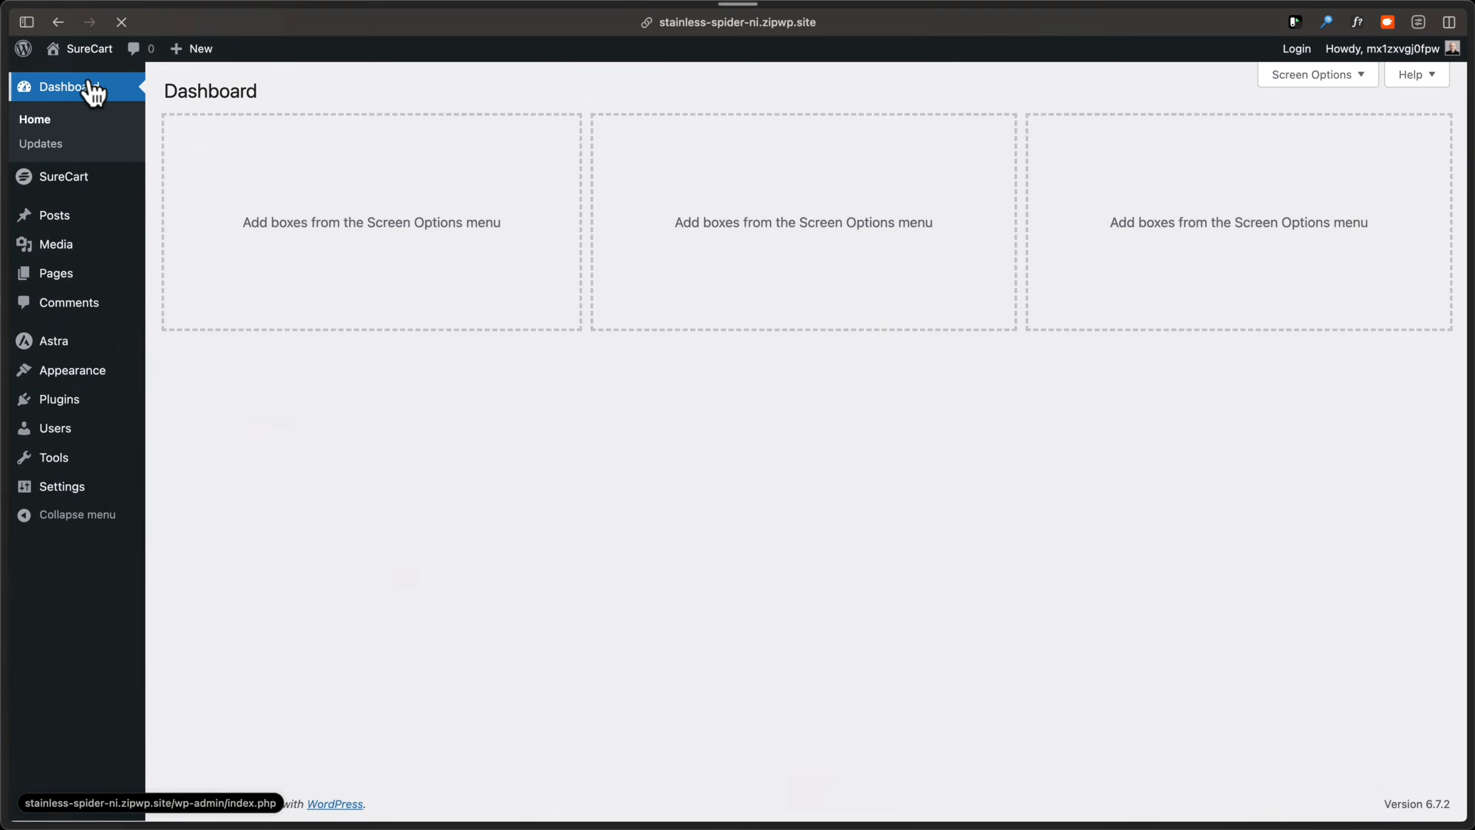
click(81, 181)
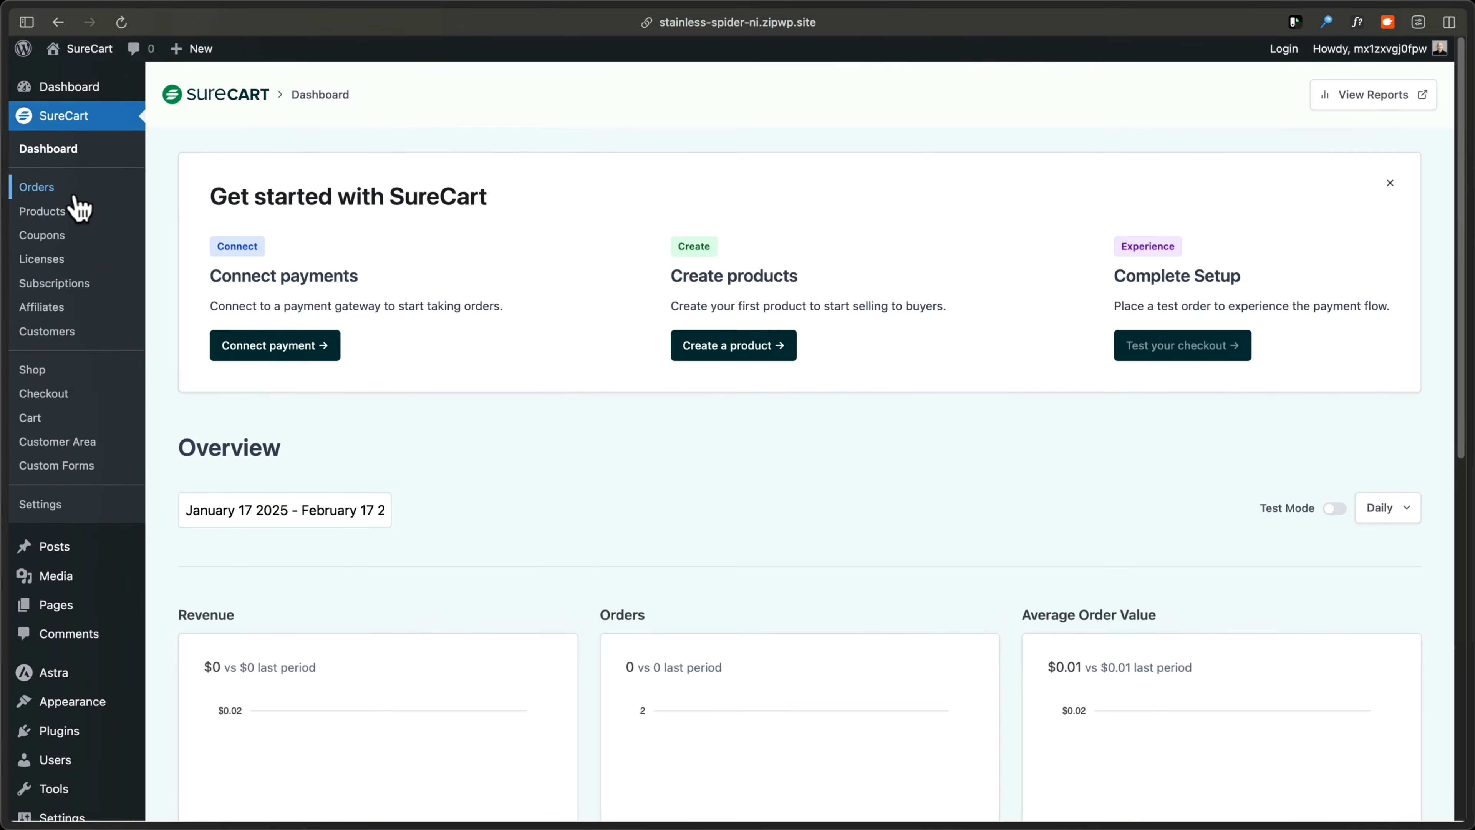
click(63, 217)
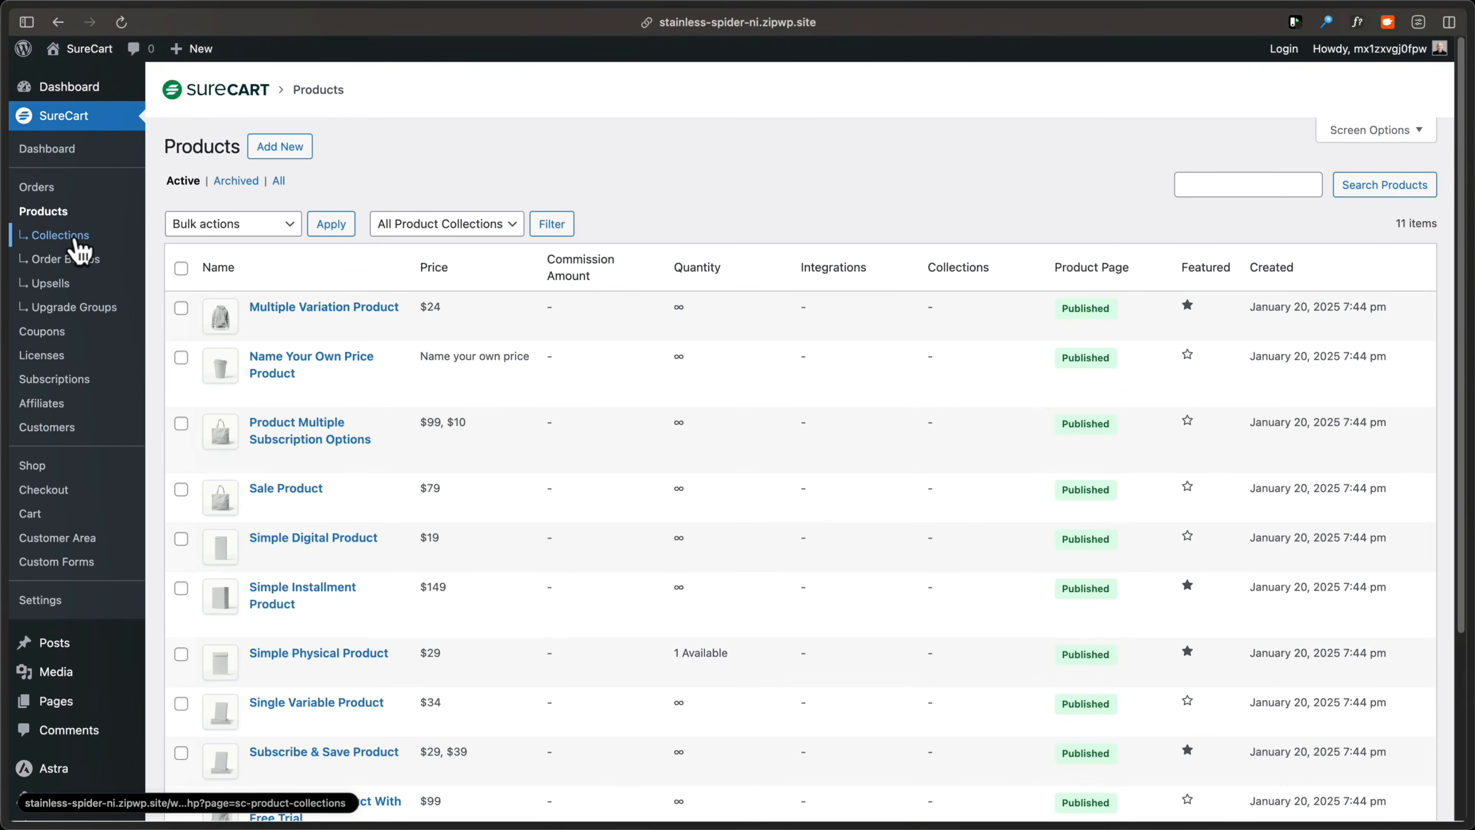
click(76, 234)
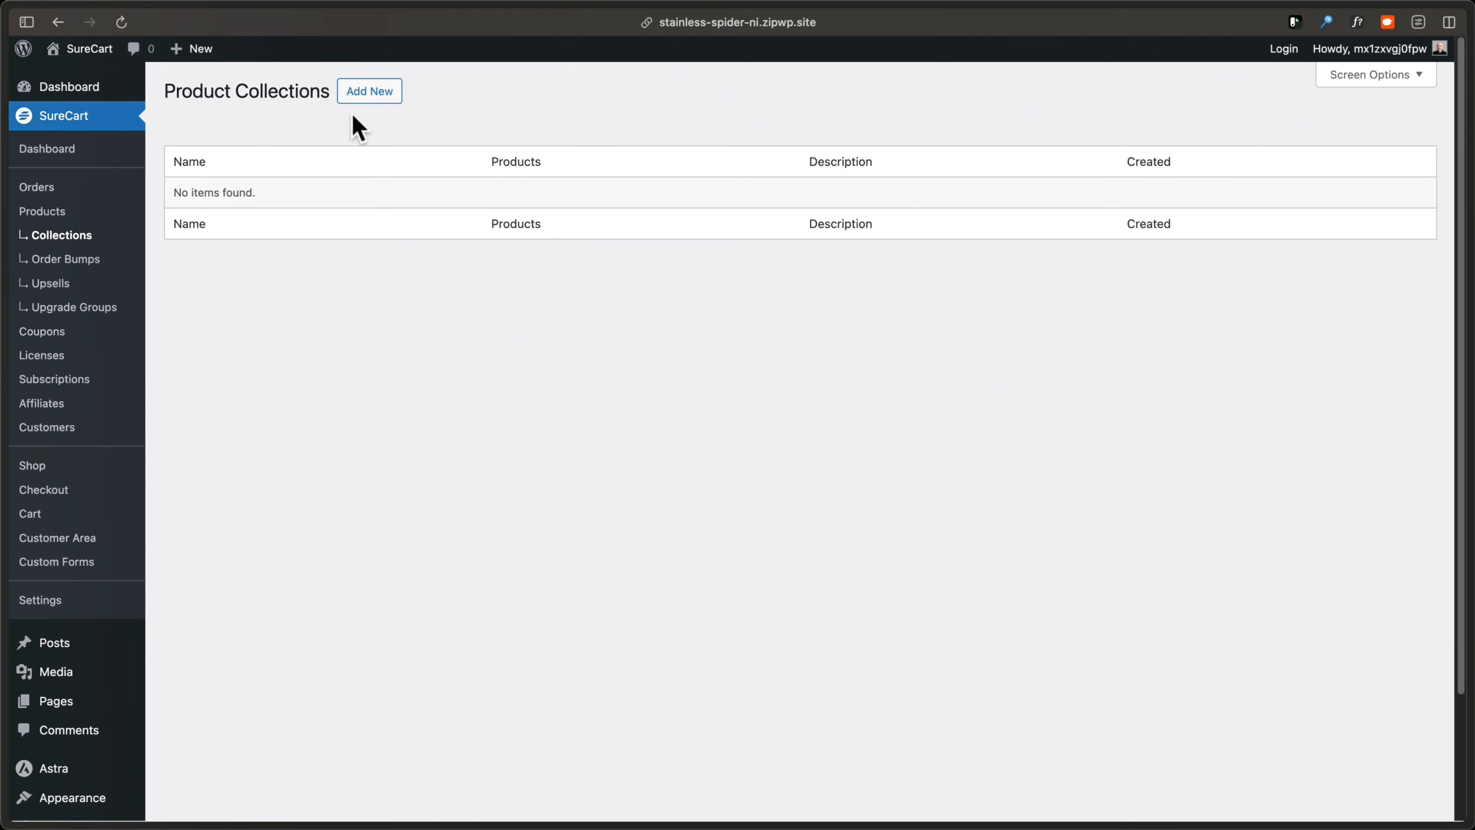
click(370, 110)
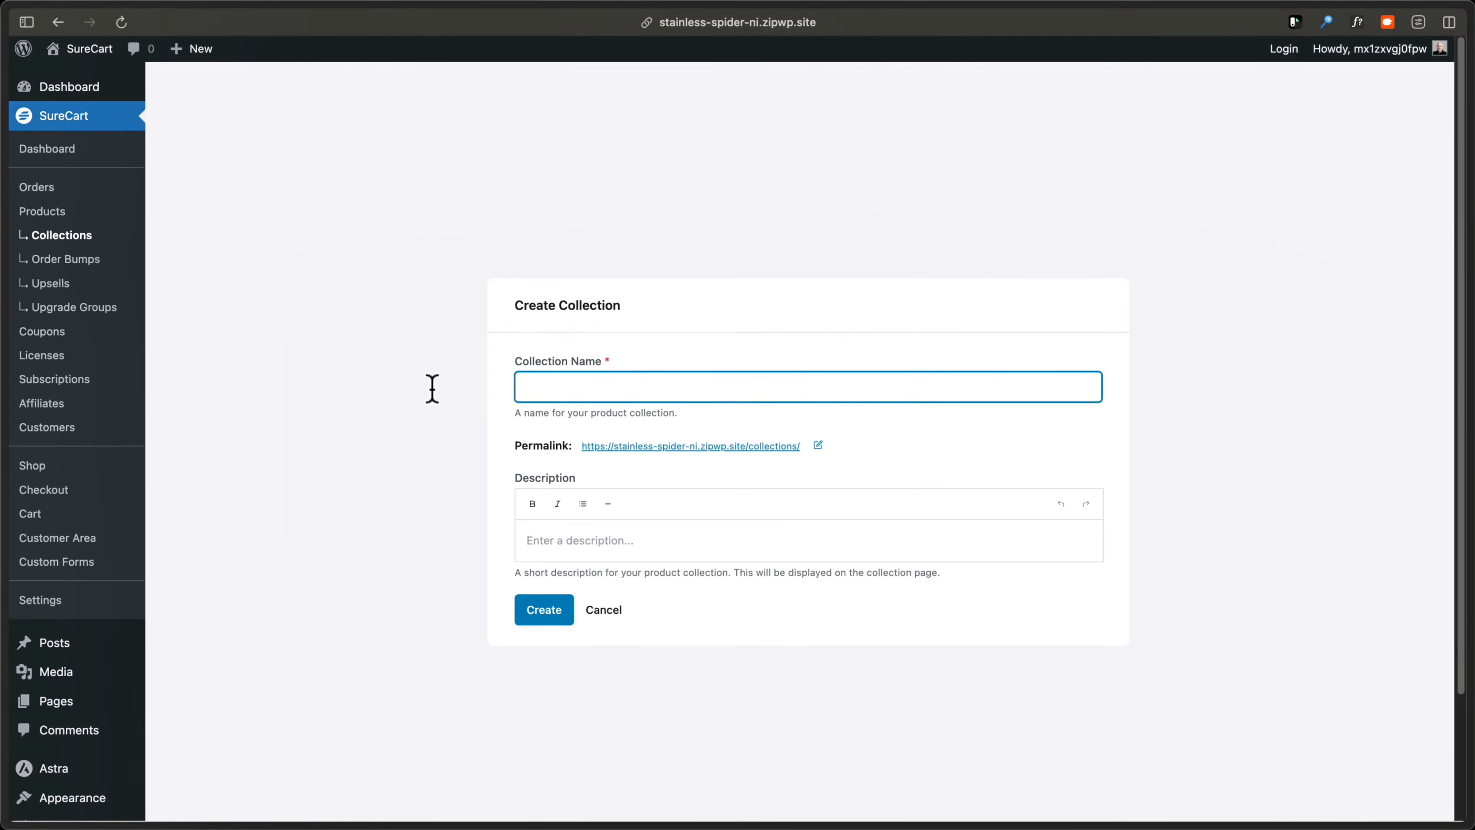
text(Shirts)
click(551, 615)
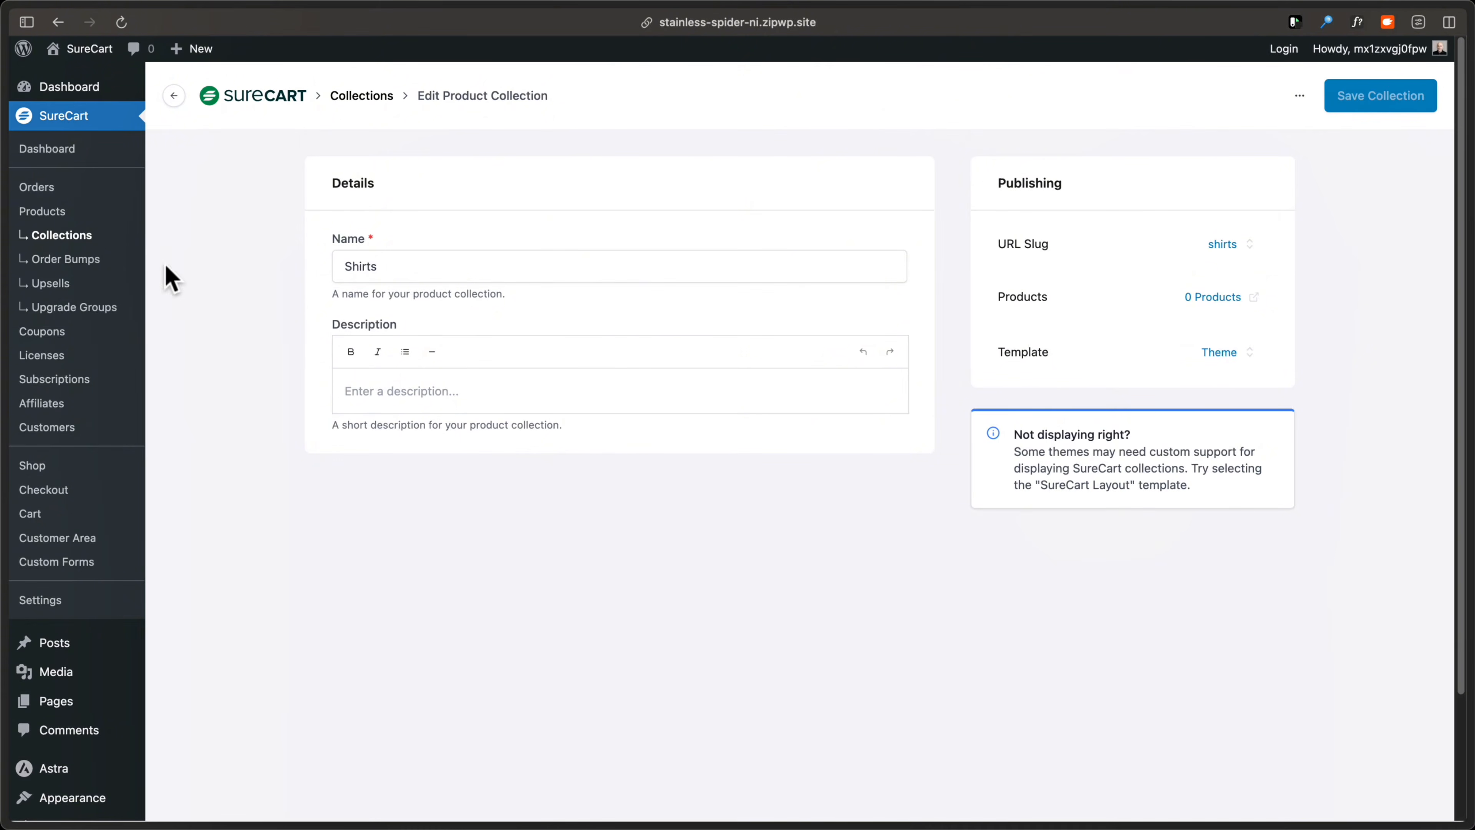
Step: Add the Subscription Product With Setup Fee to the Shirts collection and save the product
click(56, 219)
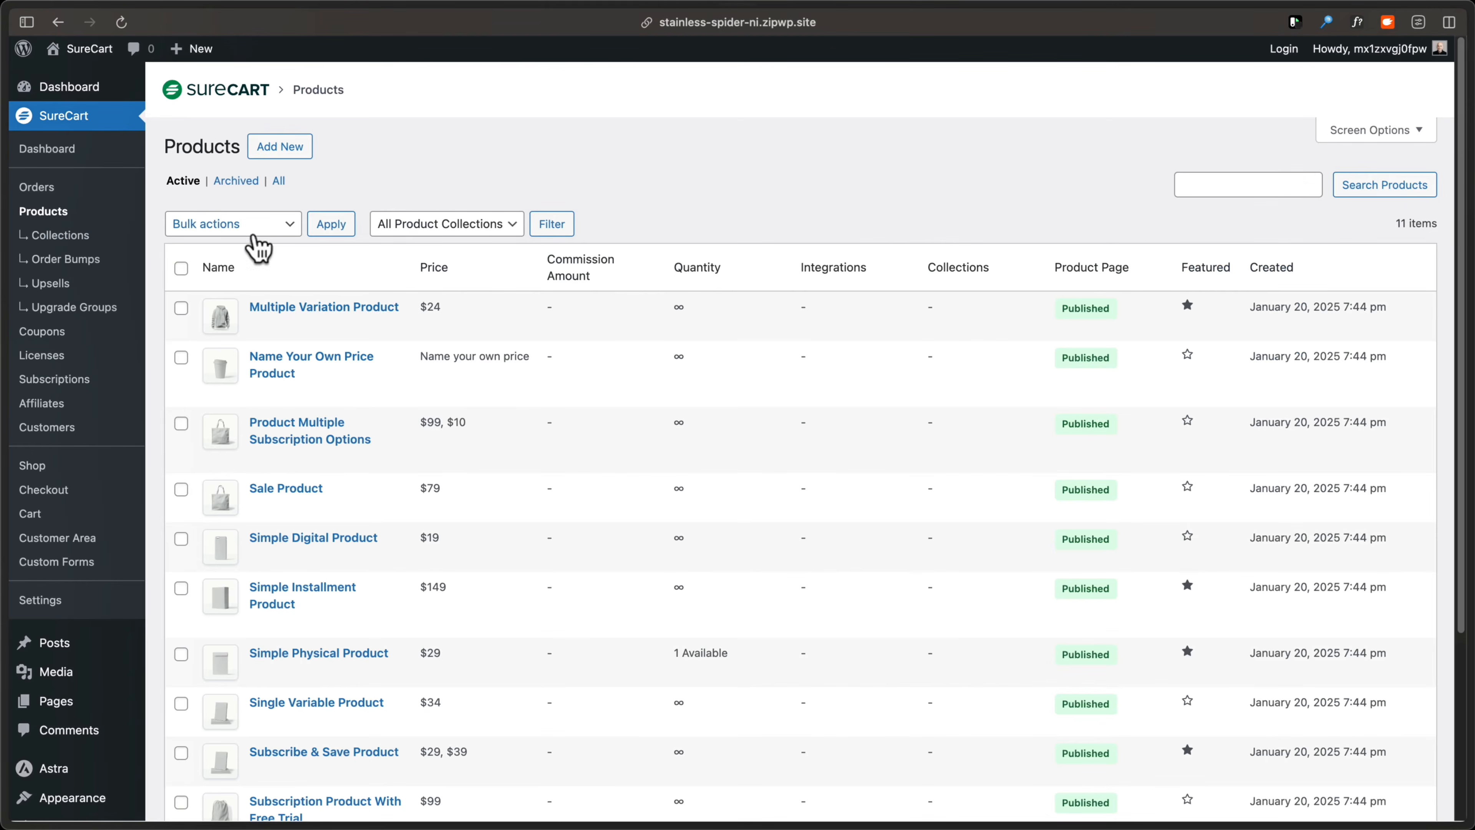
scroll(370, 298, down, 5)
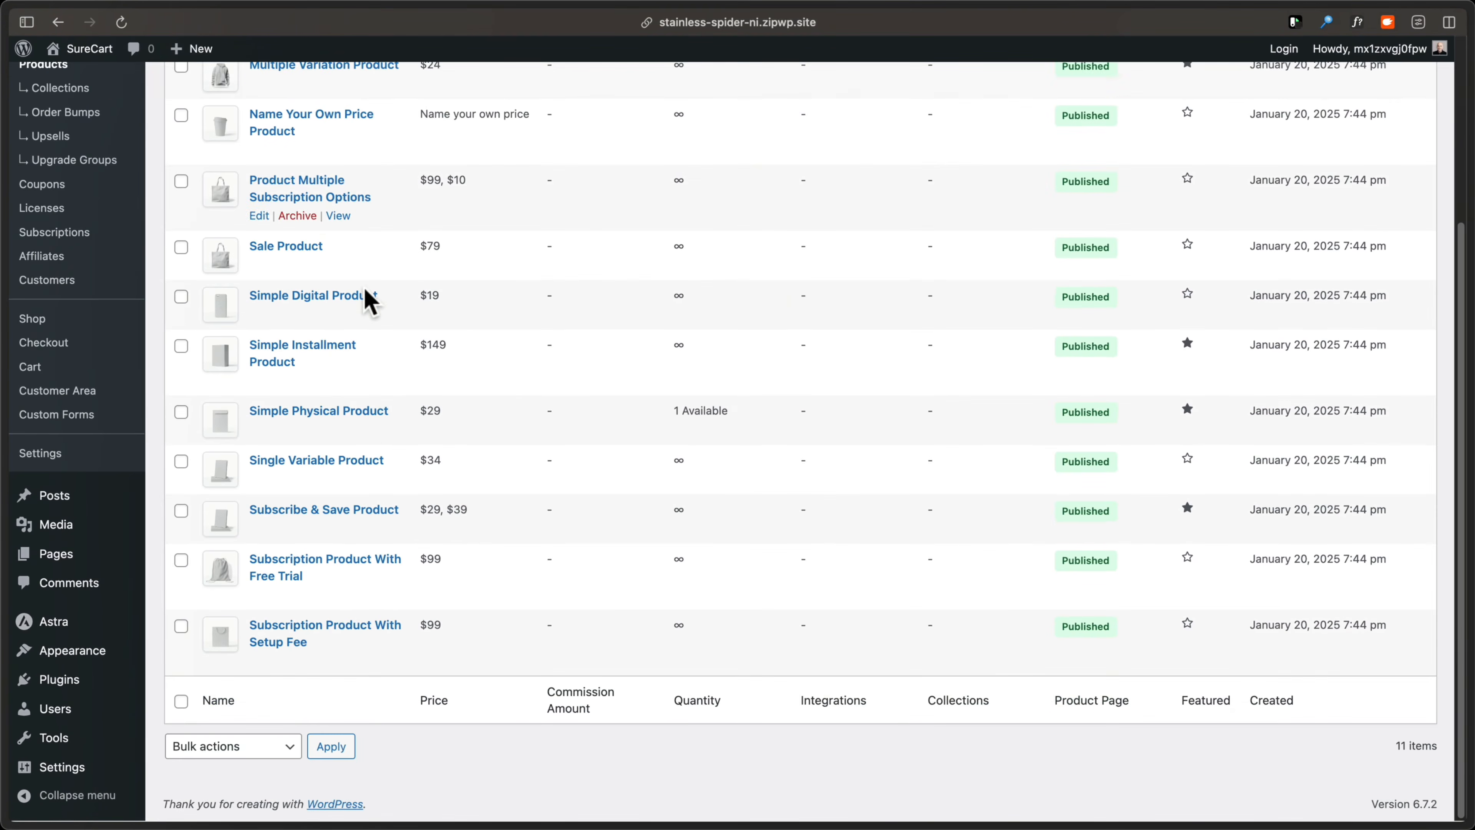
click(338, 634)
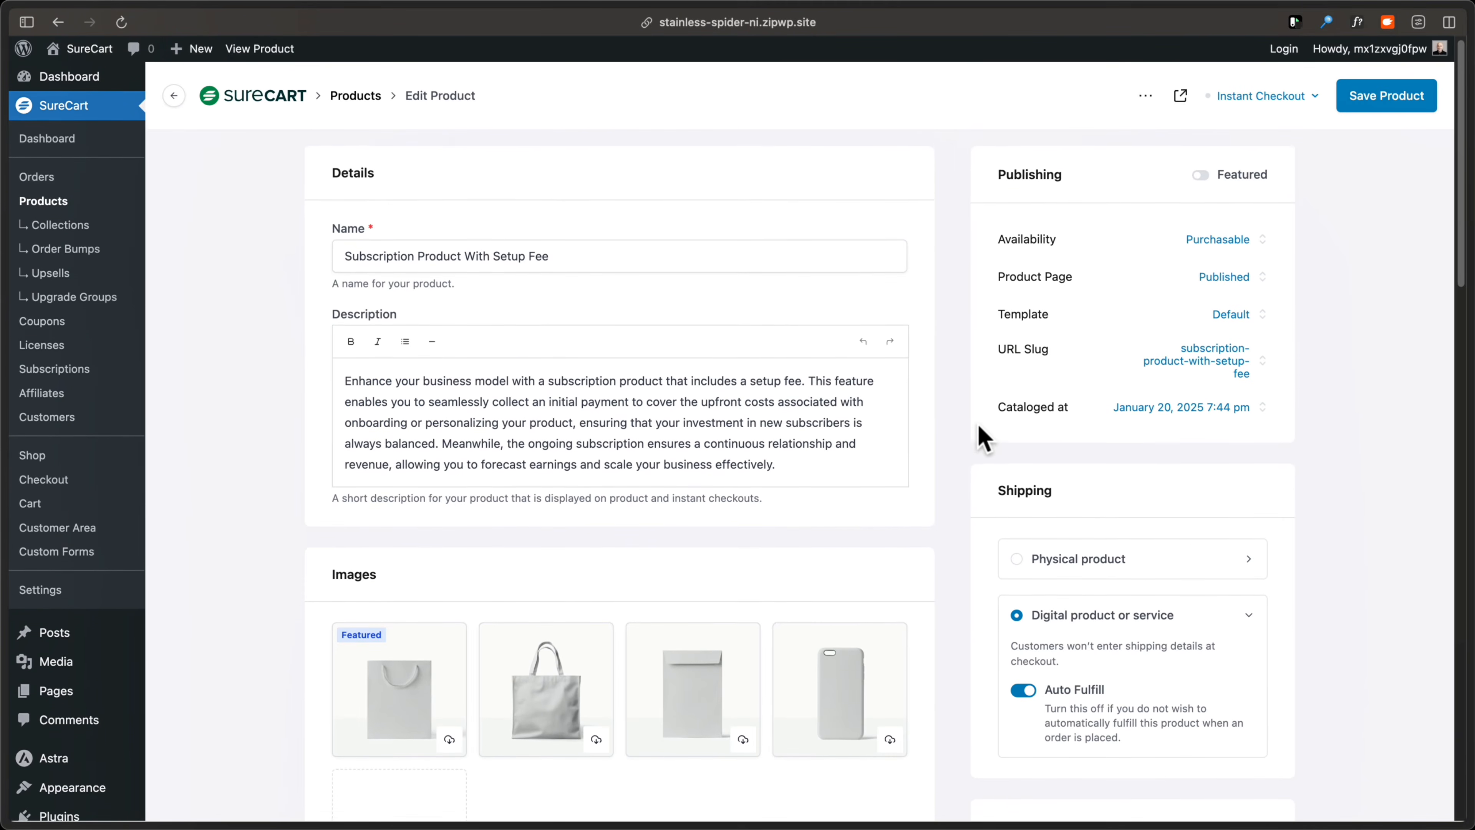
scroll(977, 423, down, 5)
scroll(978, 423, down, 7)
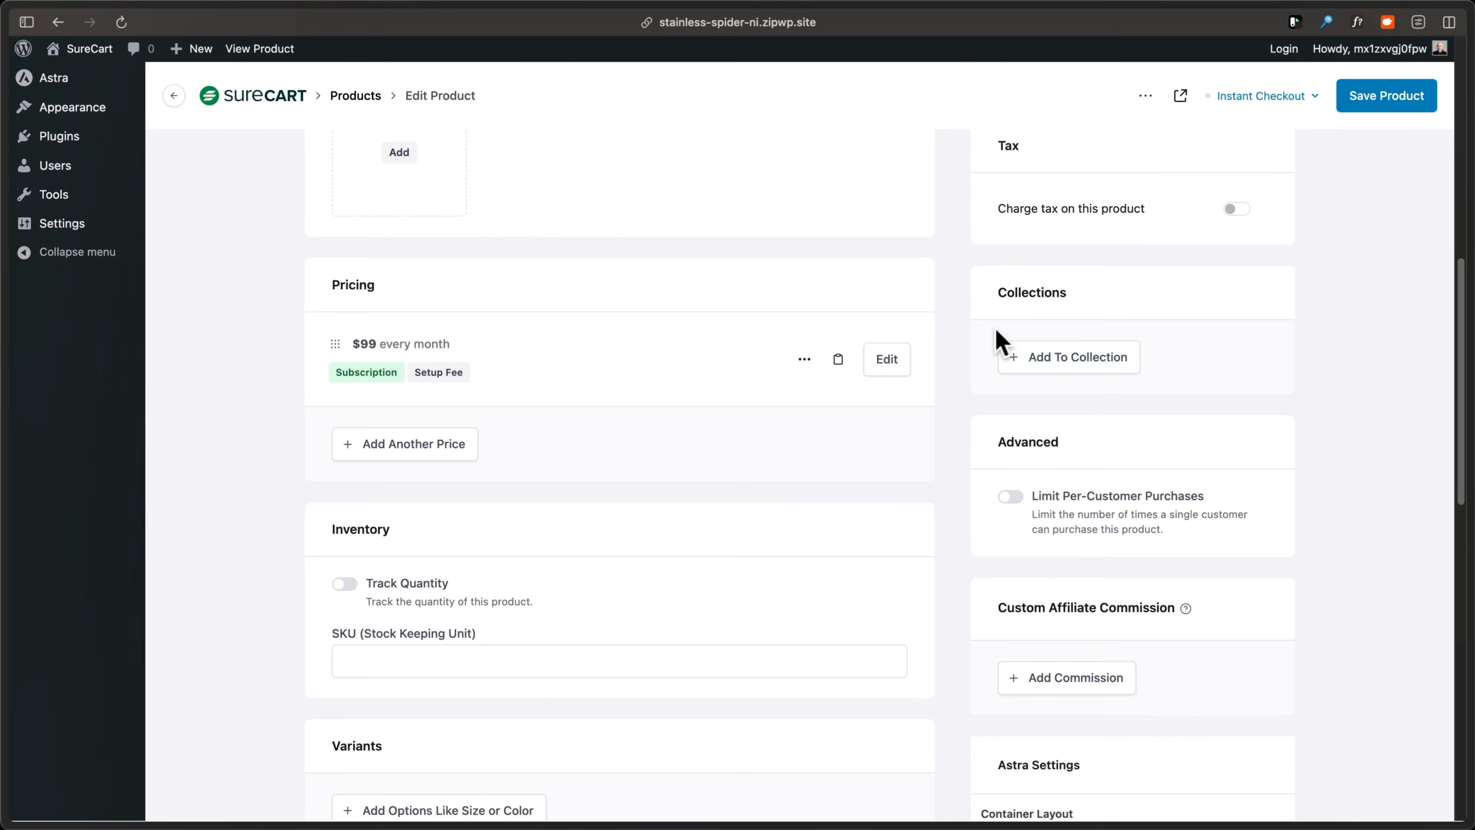
click(1051, 361)
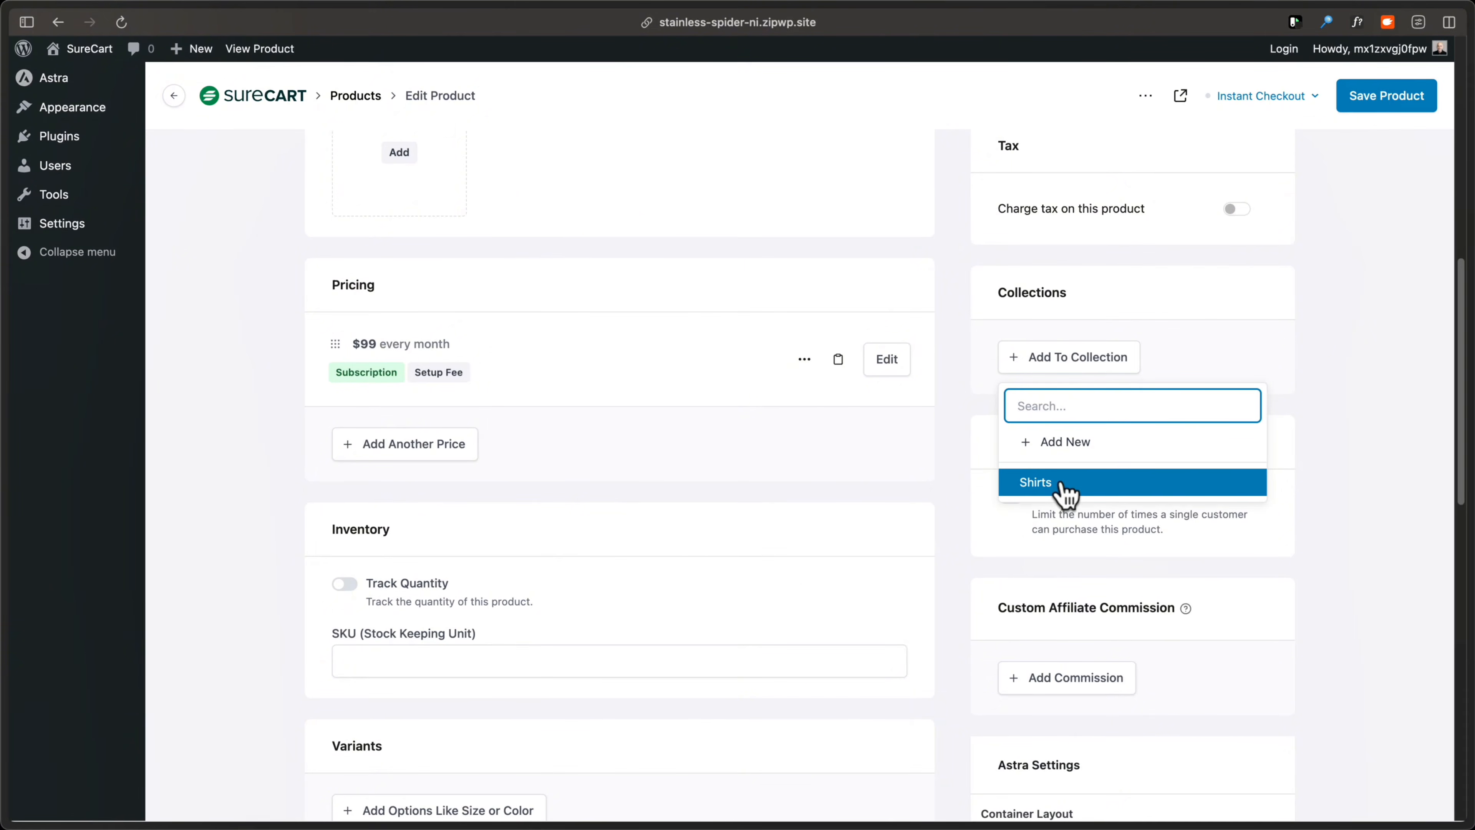
click(1062, 487)
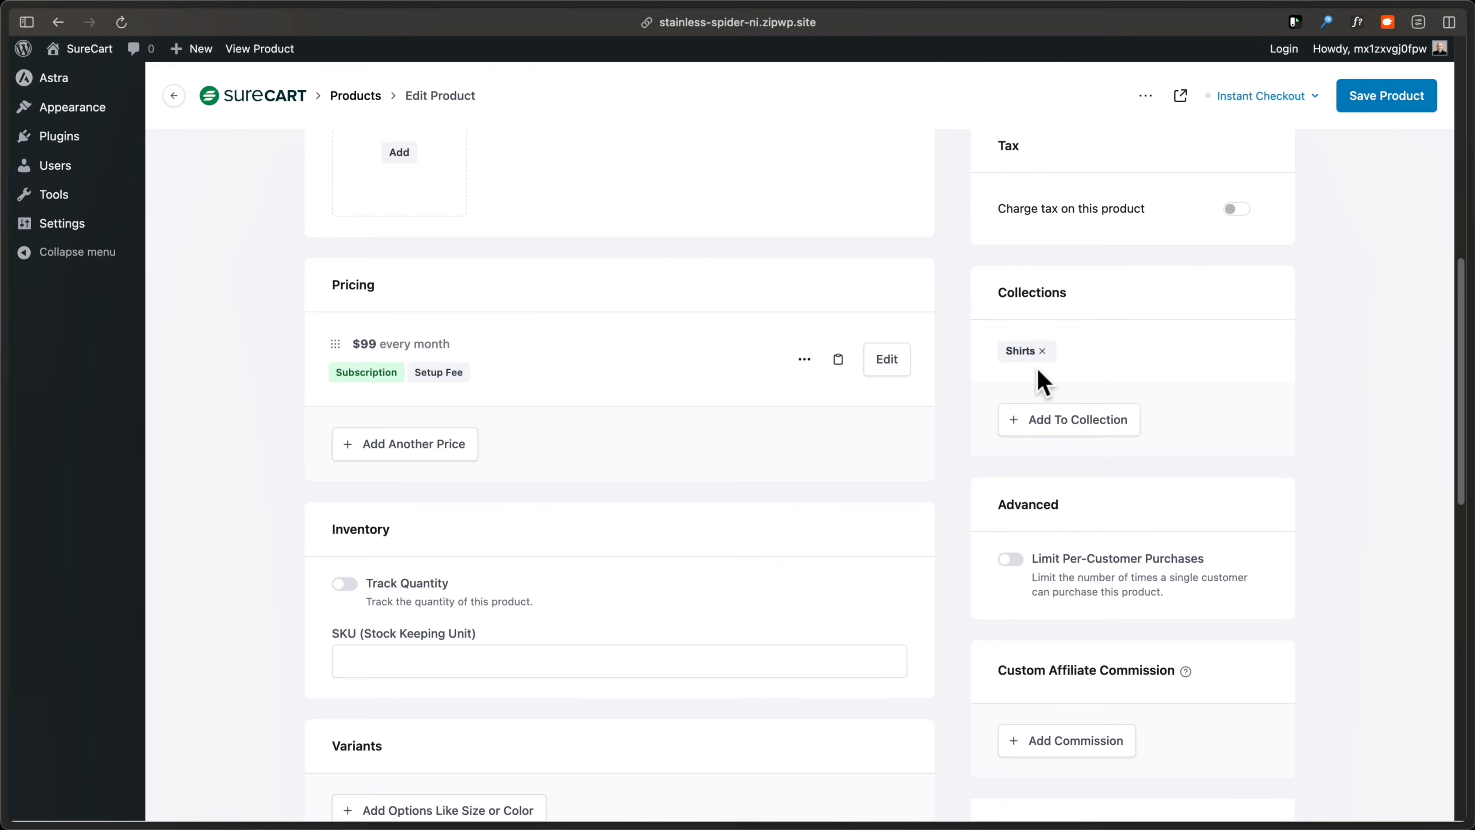
click(1377, 96)
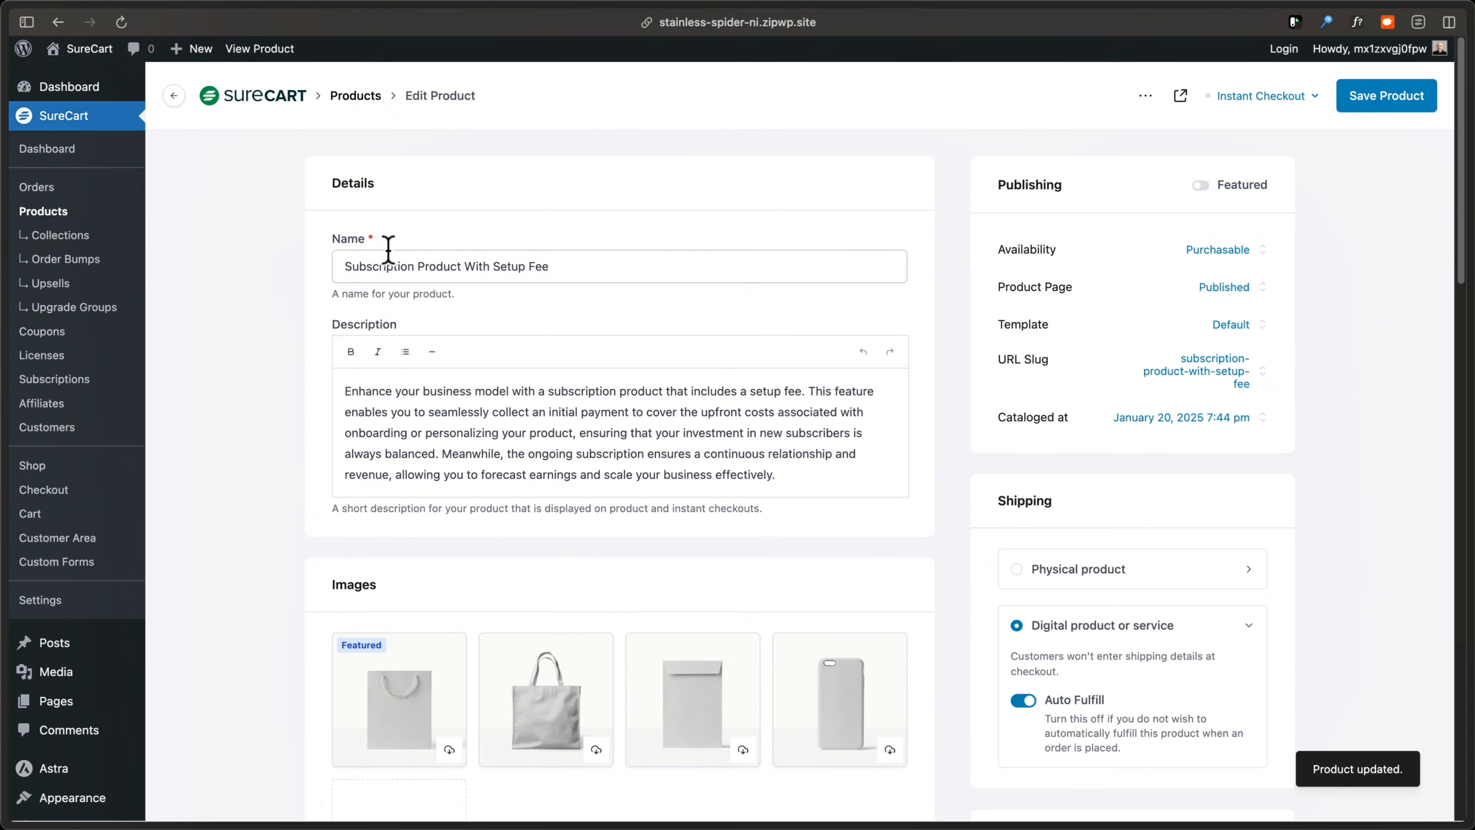
Step: Visit the storefront and examine the Collections filter in the Shop page's sidebar
mouse_move(112, 58)
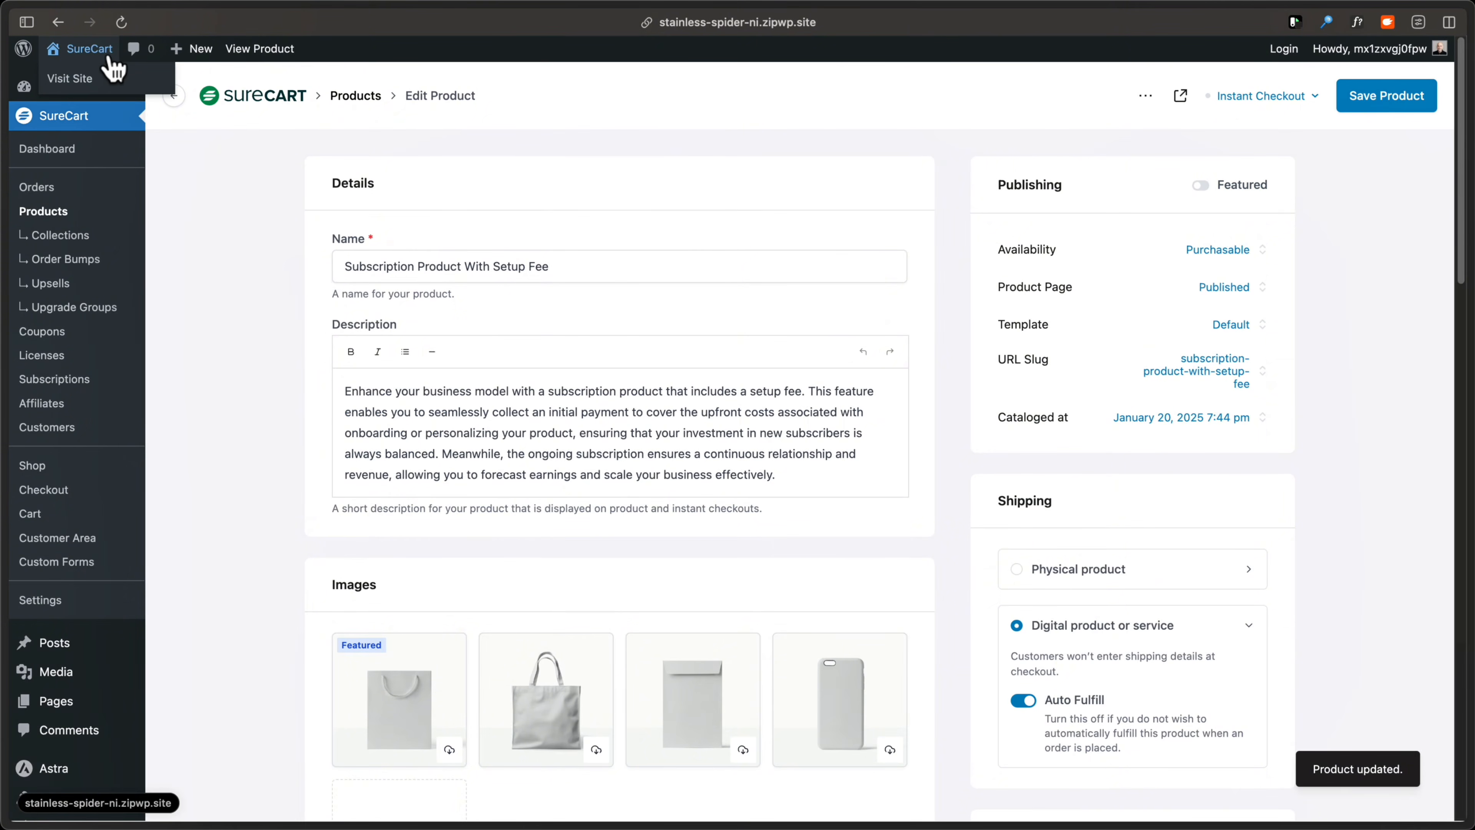
click(113, 82)
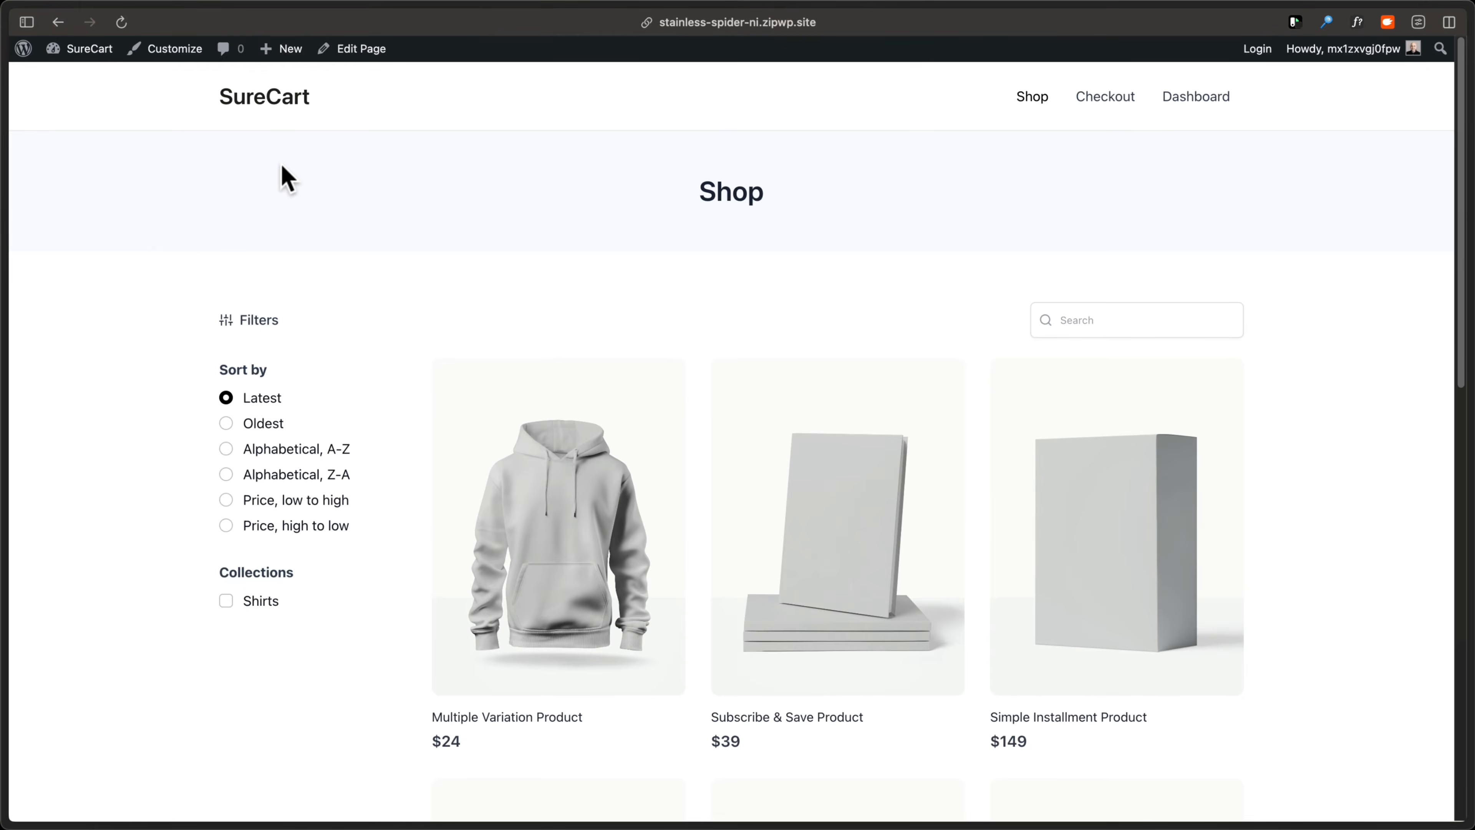
scroll(283, 169, down, 4)
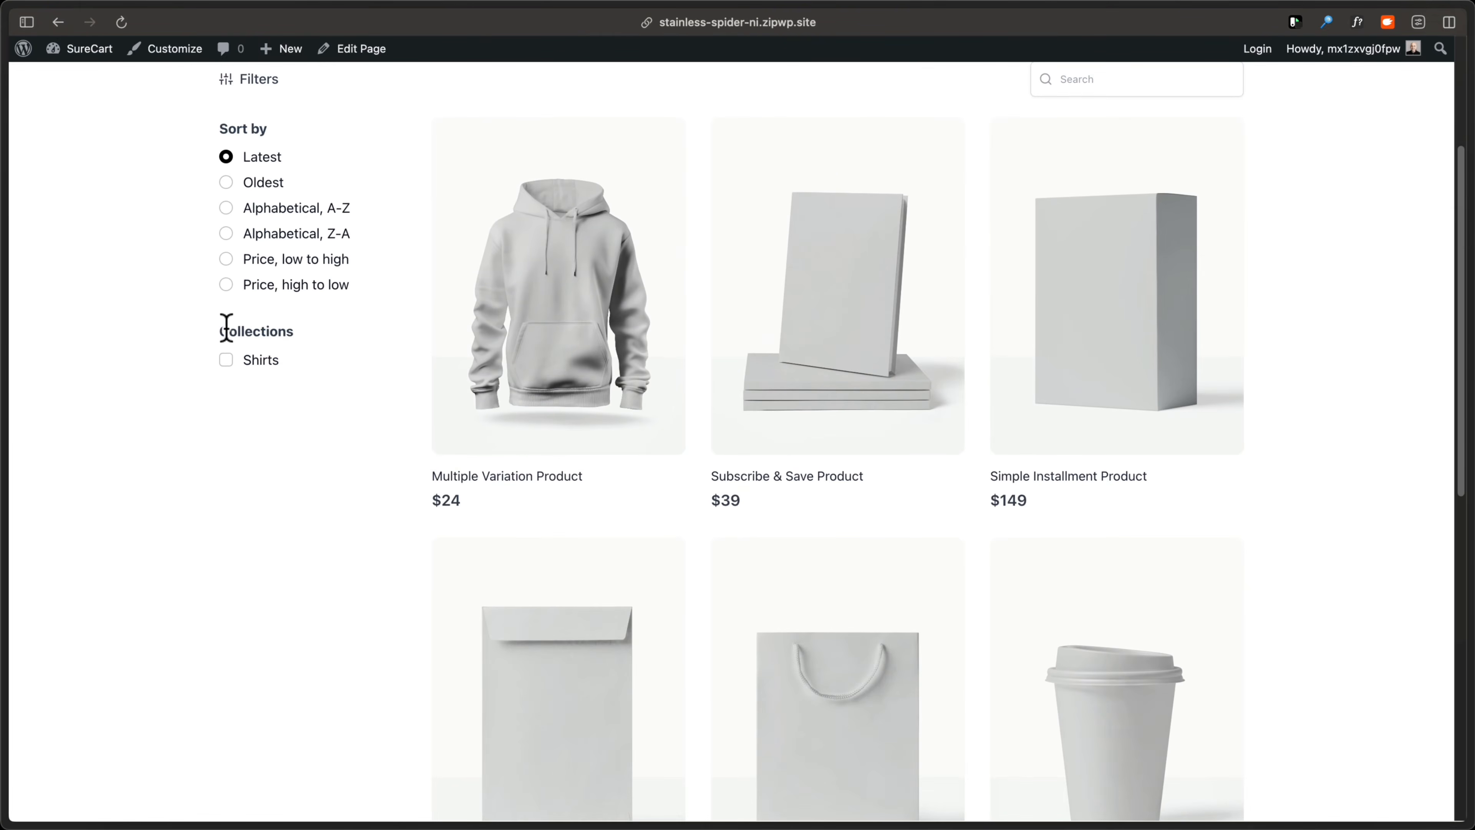
drag(221, 329, 294, 331)
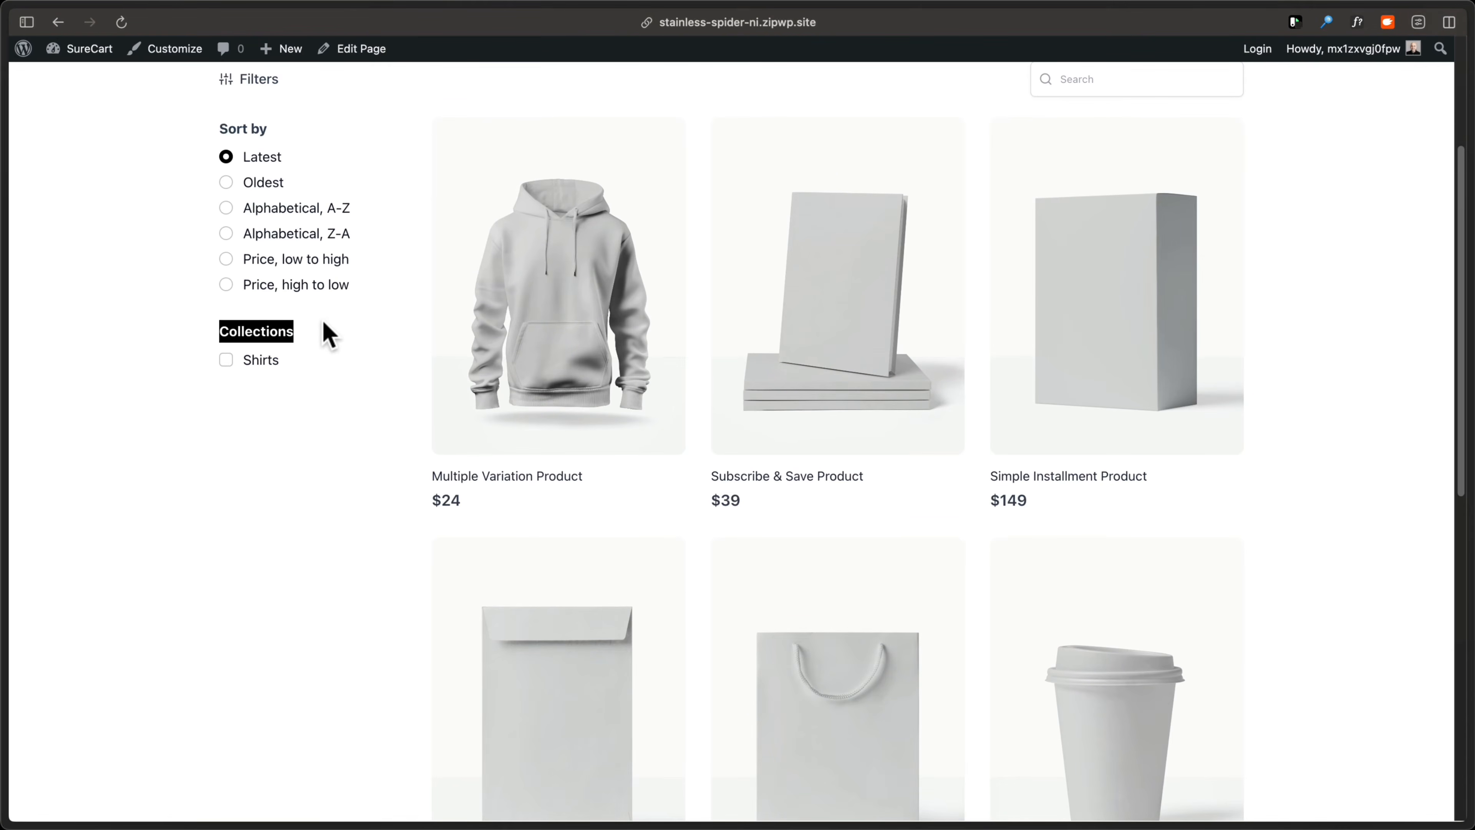
click(309, 356)
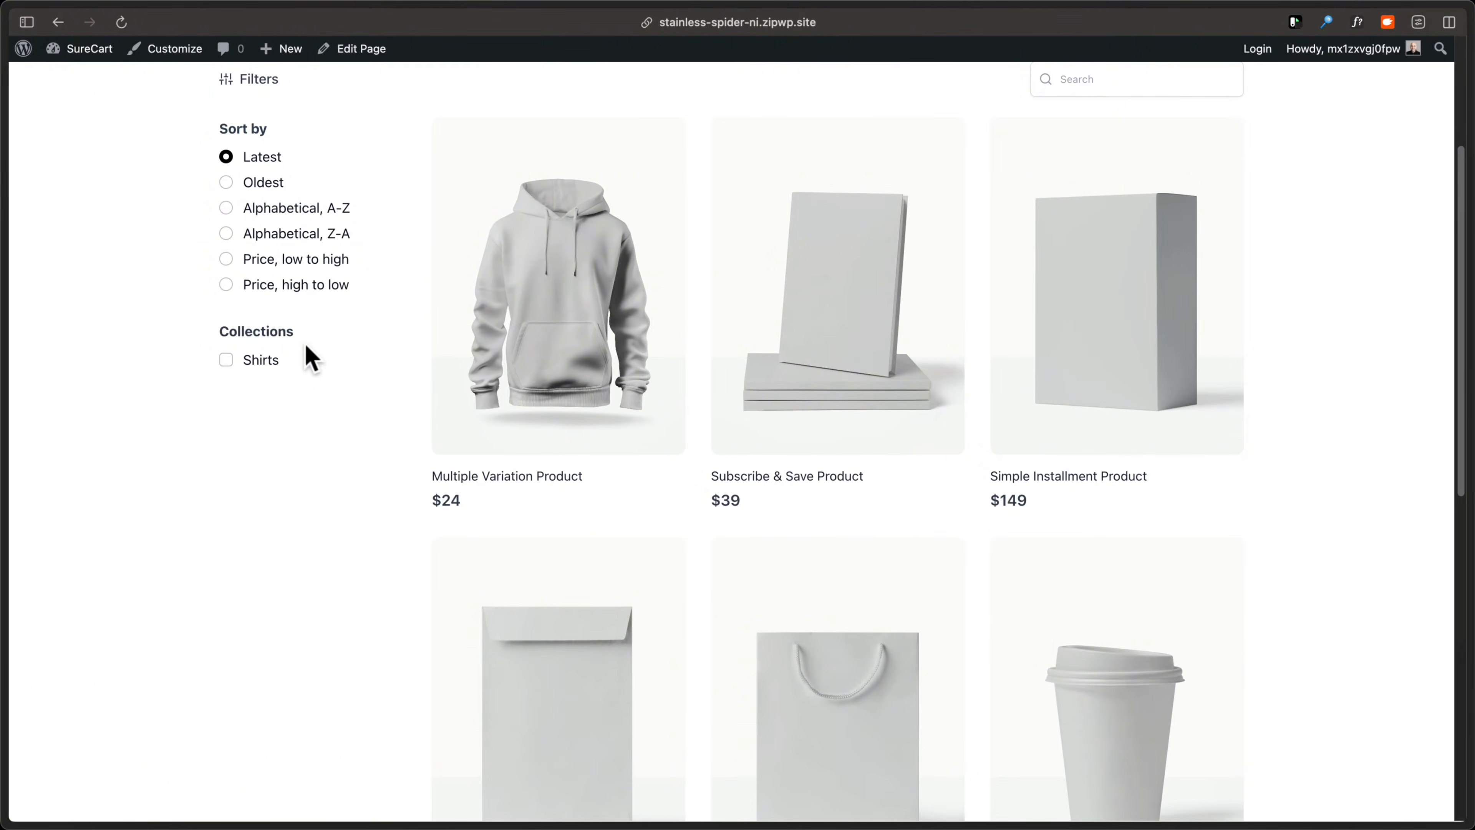
scroll(293, 414, up, 4)
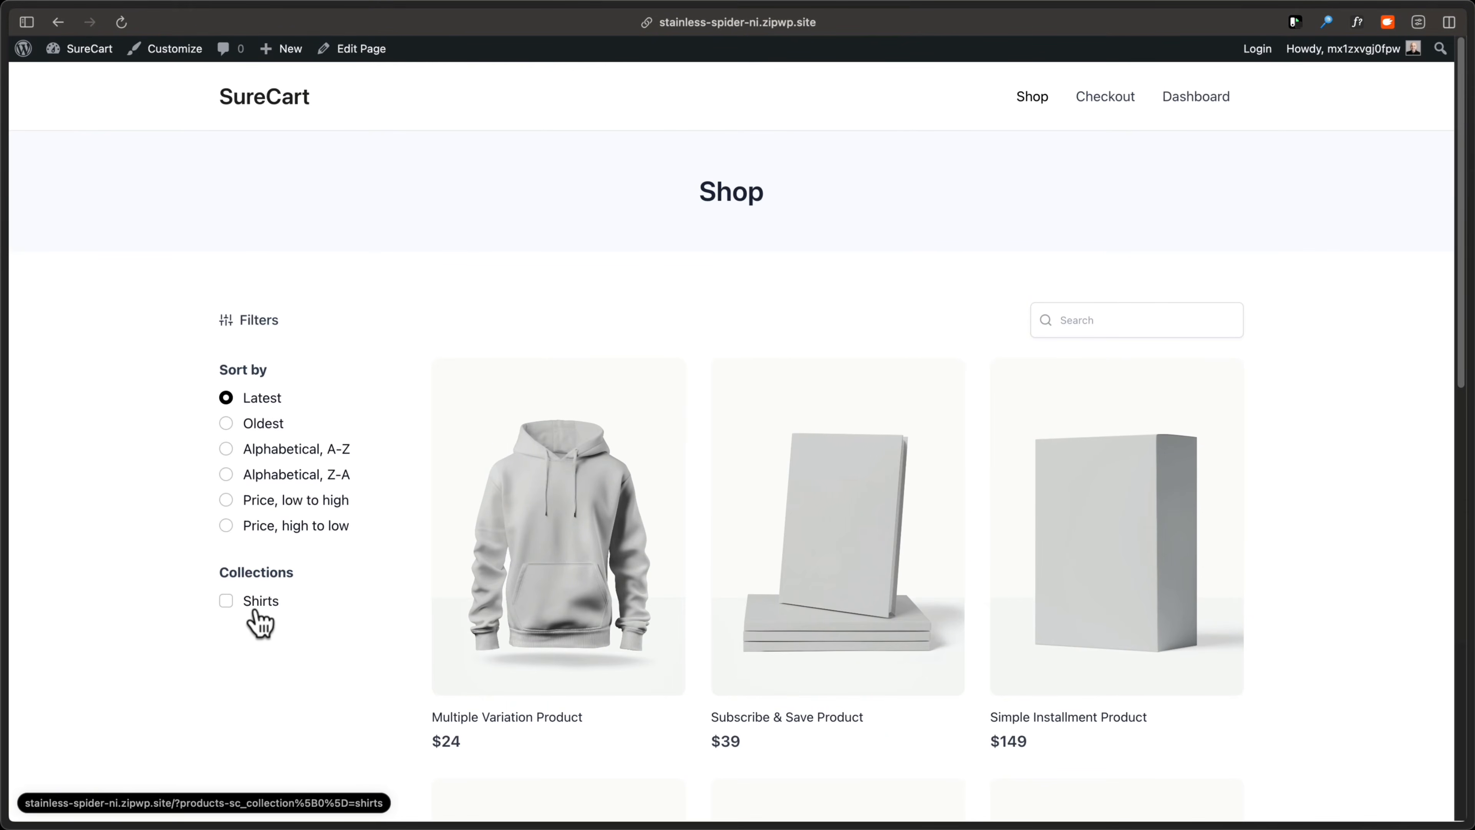
Step: Test the Shirts collection filter on the Shop page by applying and removing it several times, leaving it cleared
click(227, 601)
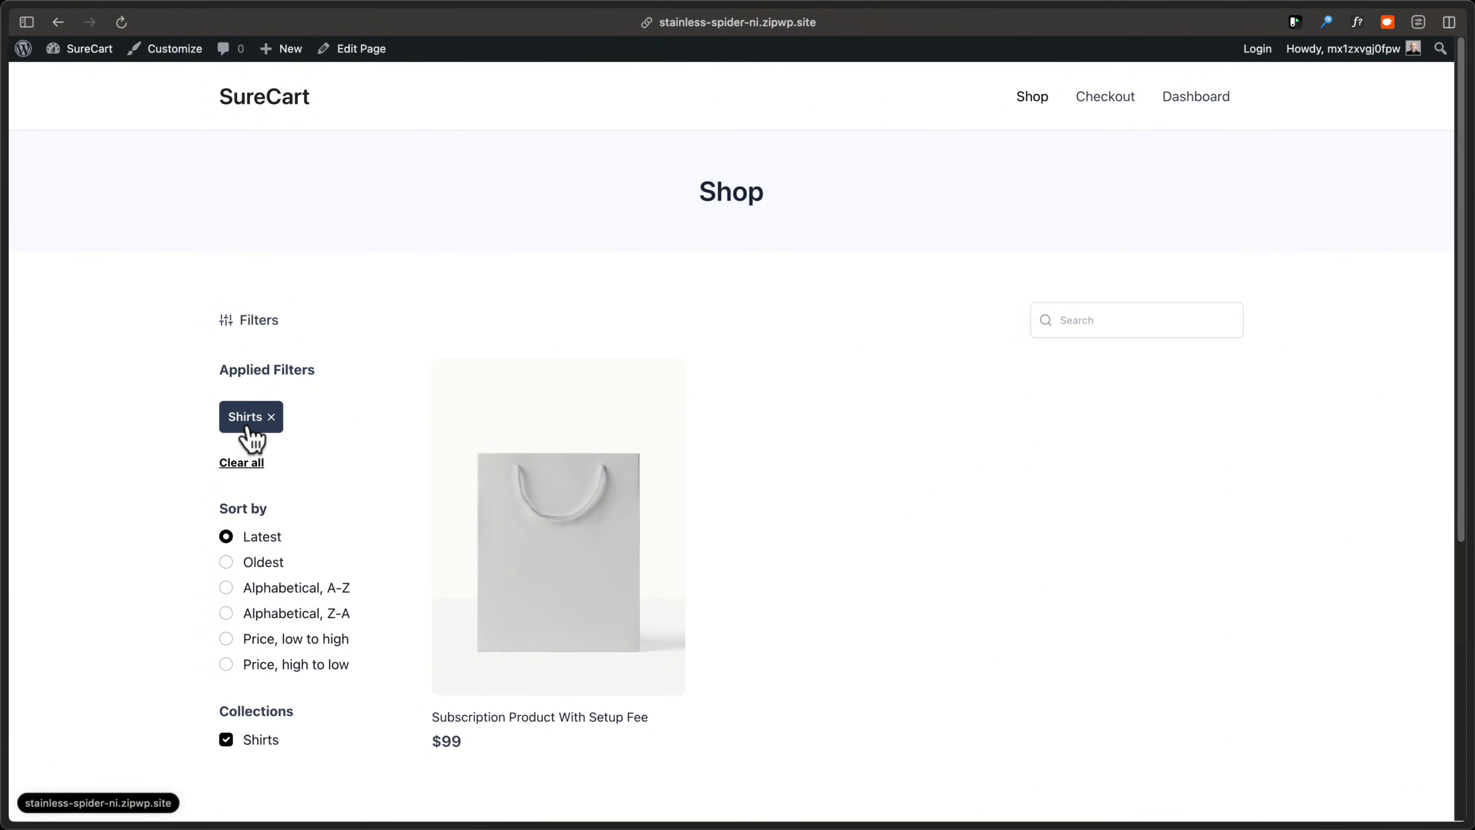
click(271, 417)
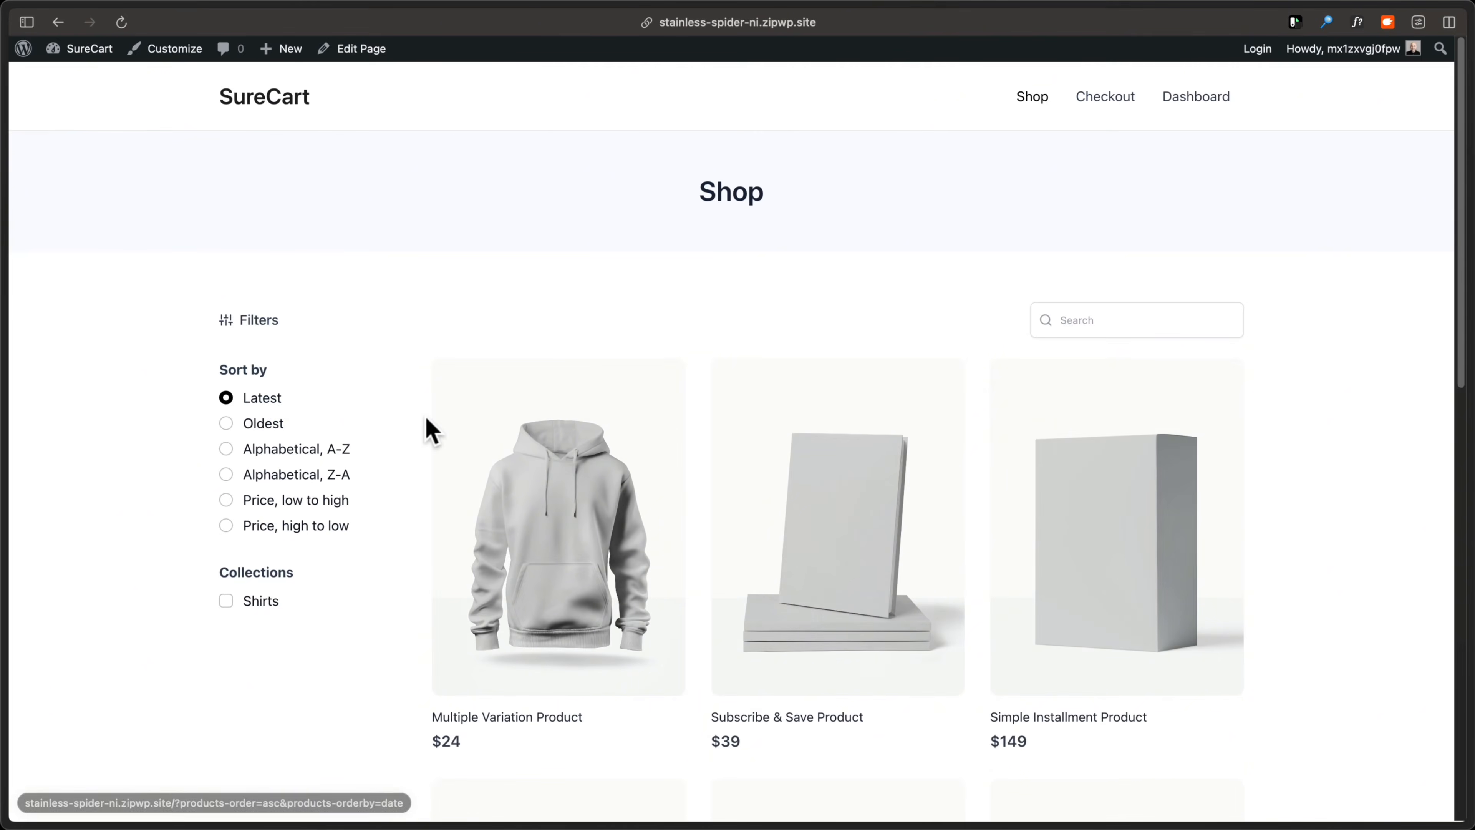
click(229, 602)
scroll(249, 625, down, 3)
scroll(253, 637, down, 2)
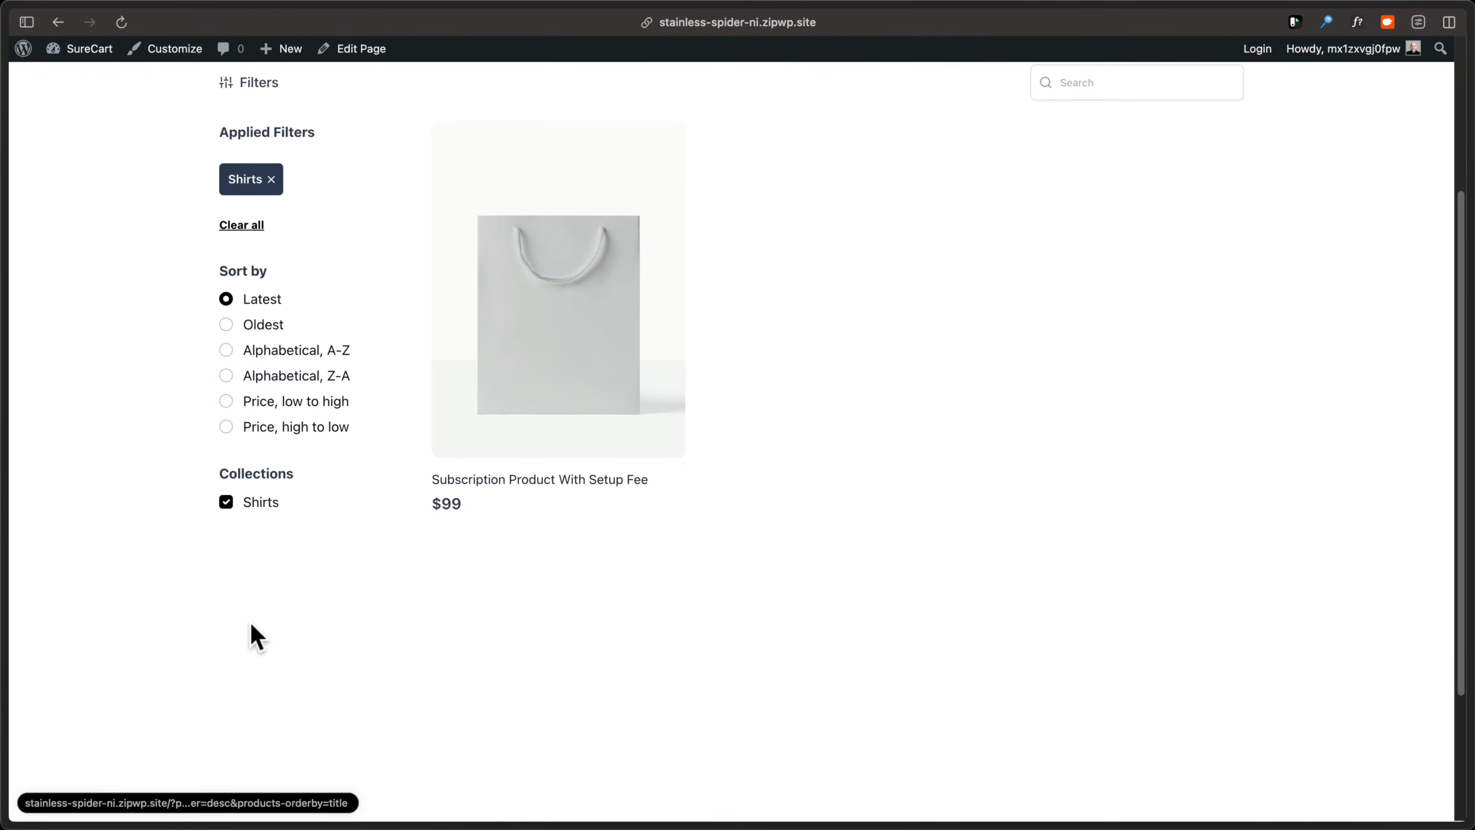
click(226, 503)
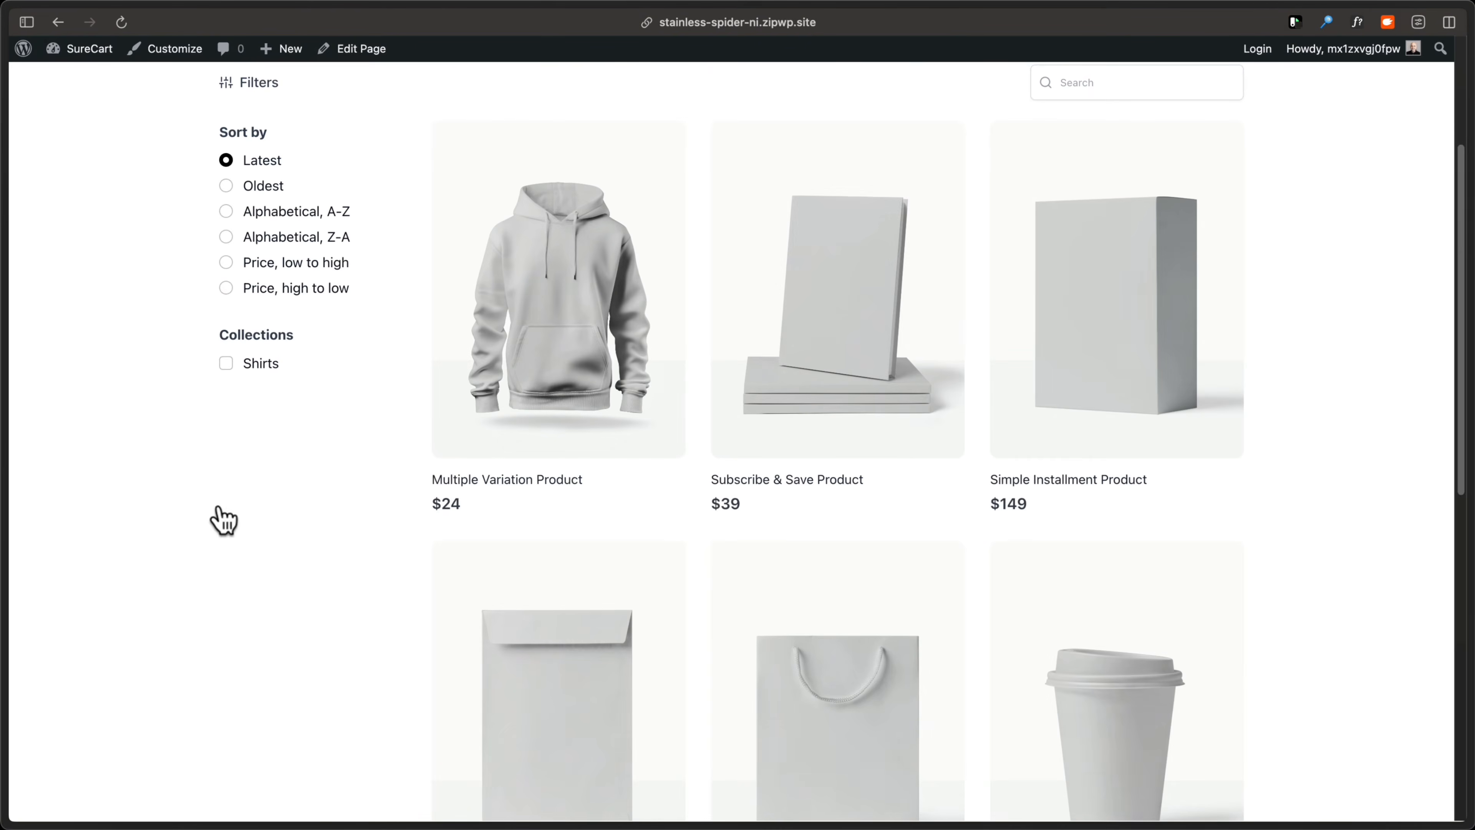
click(230, 363)
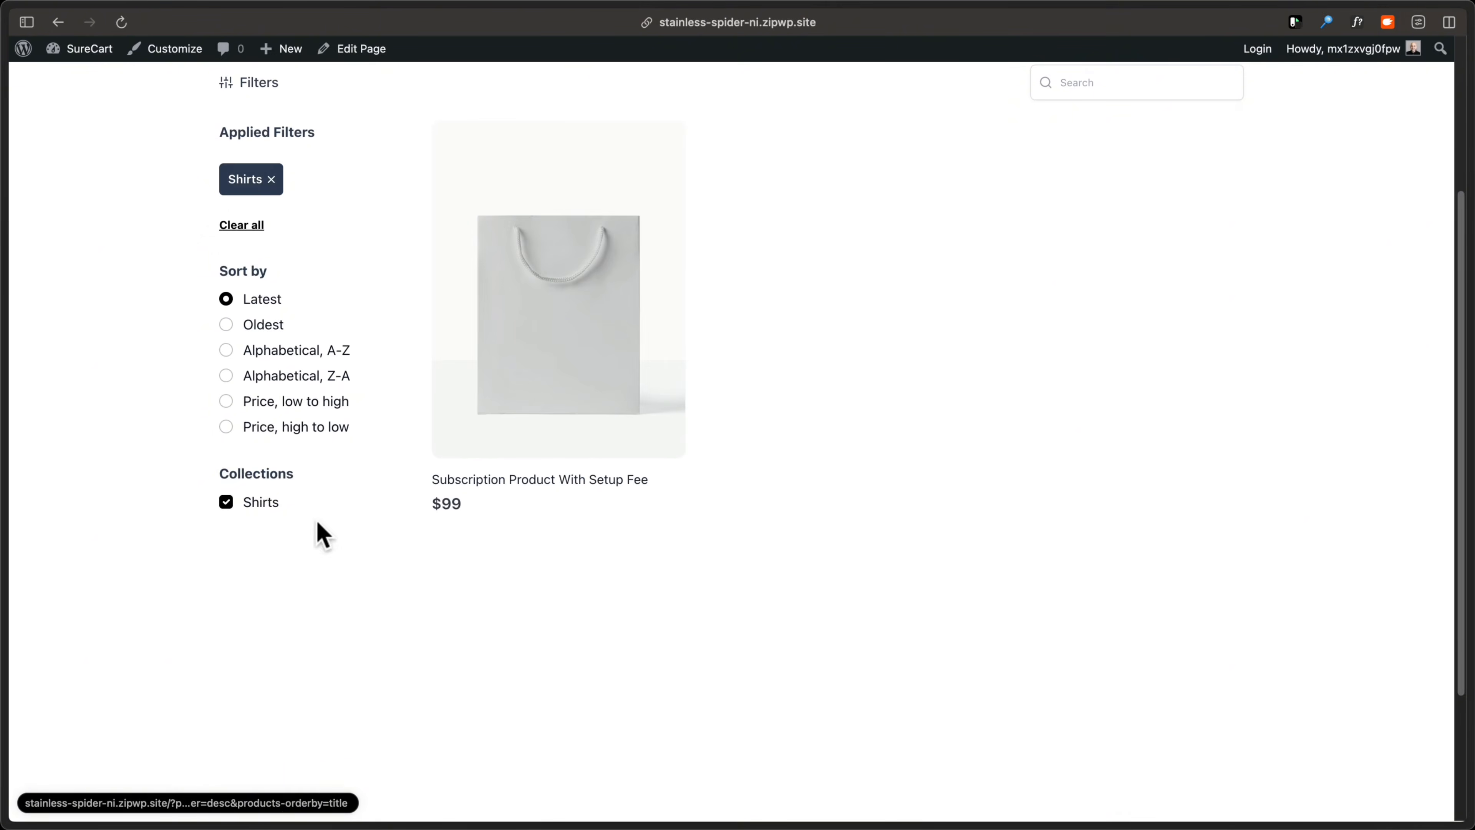
click(227, 502)
scroll(242, 514, up, 5)
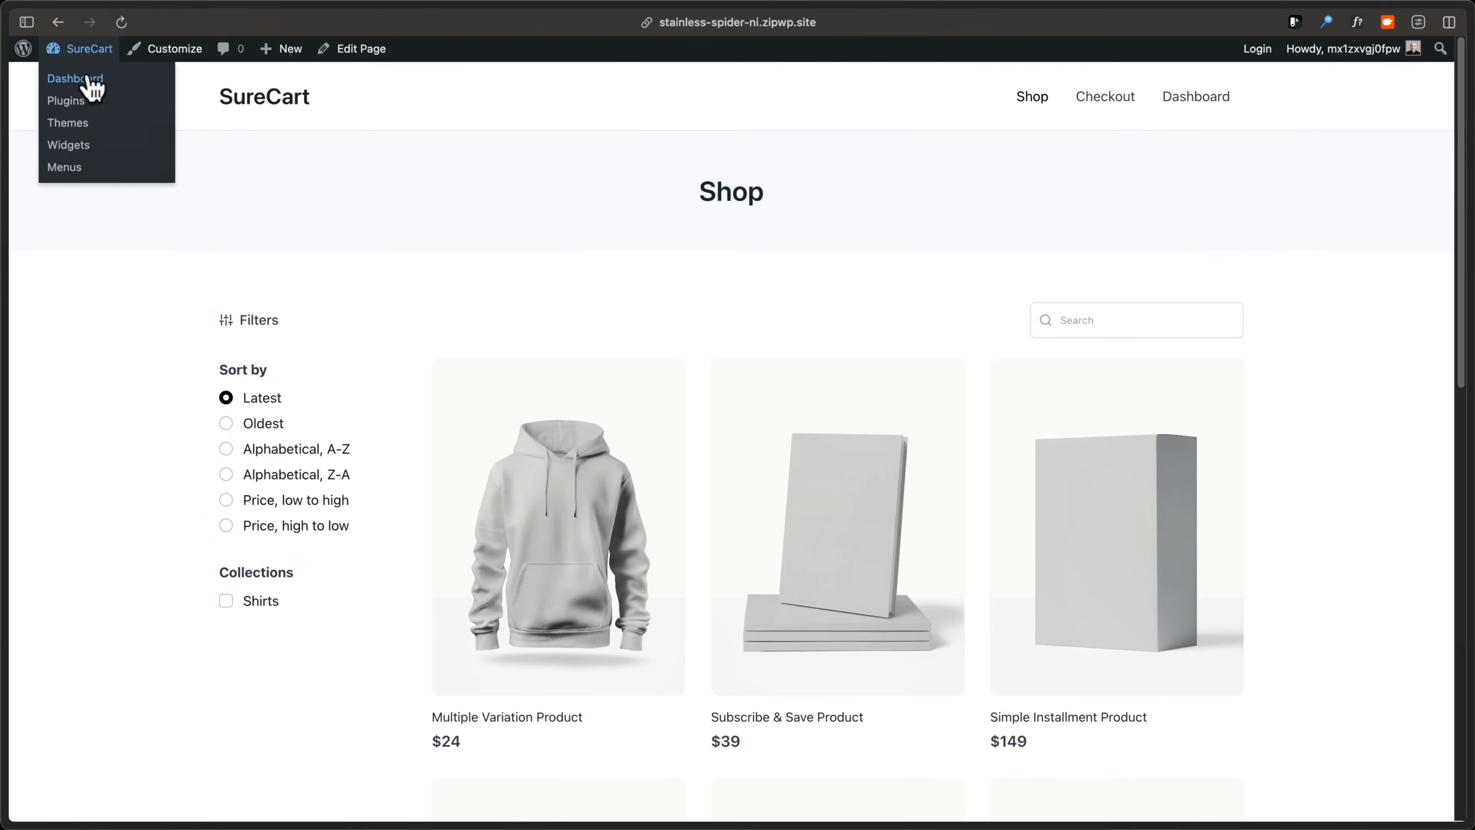
Step: Install and activate the Advanced Custom Fields (ACF) plugin from the site's admin dashboard
click(87, 72)
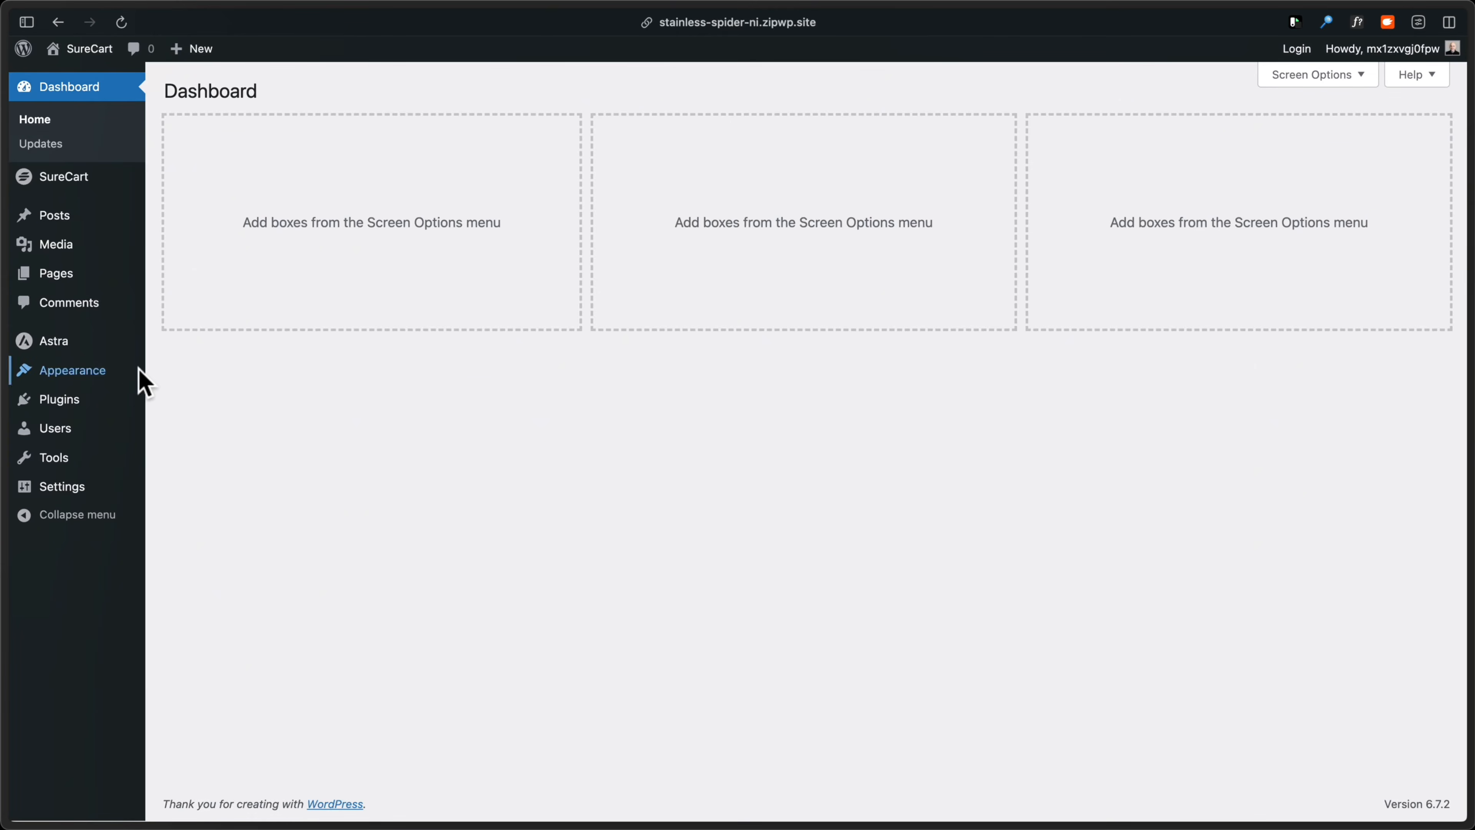
mouse_move(112, 407)
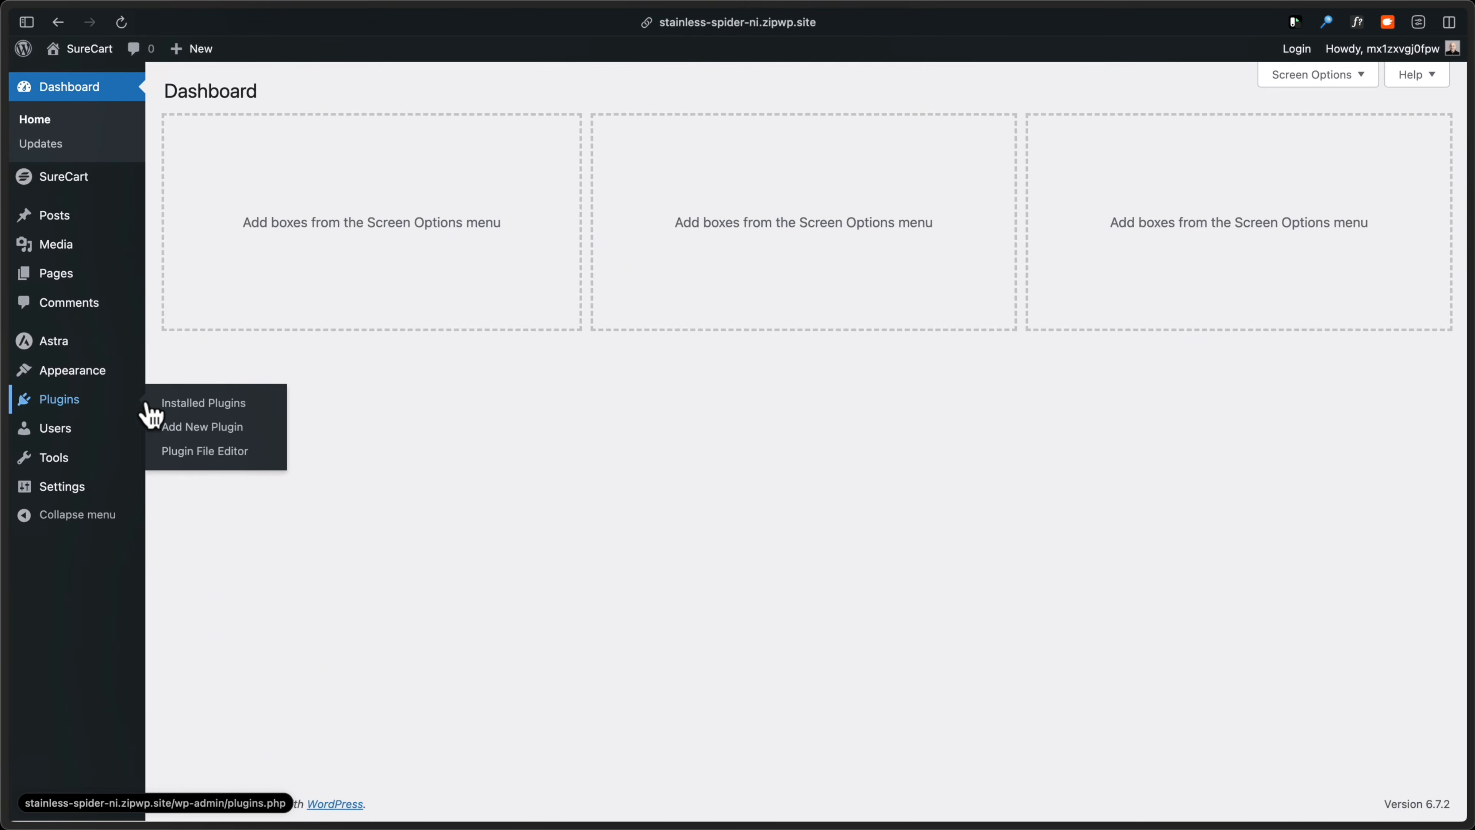
click(192, 427)
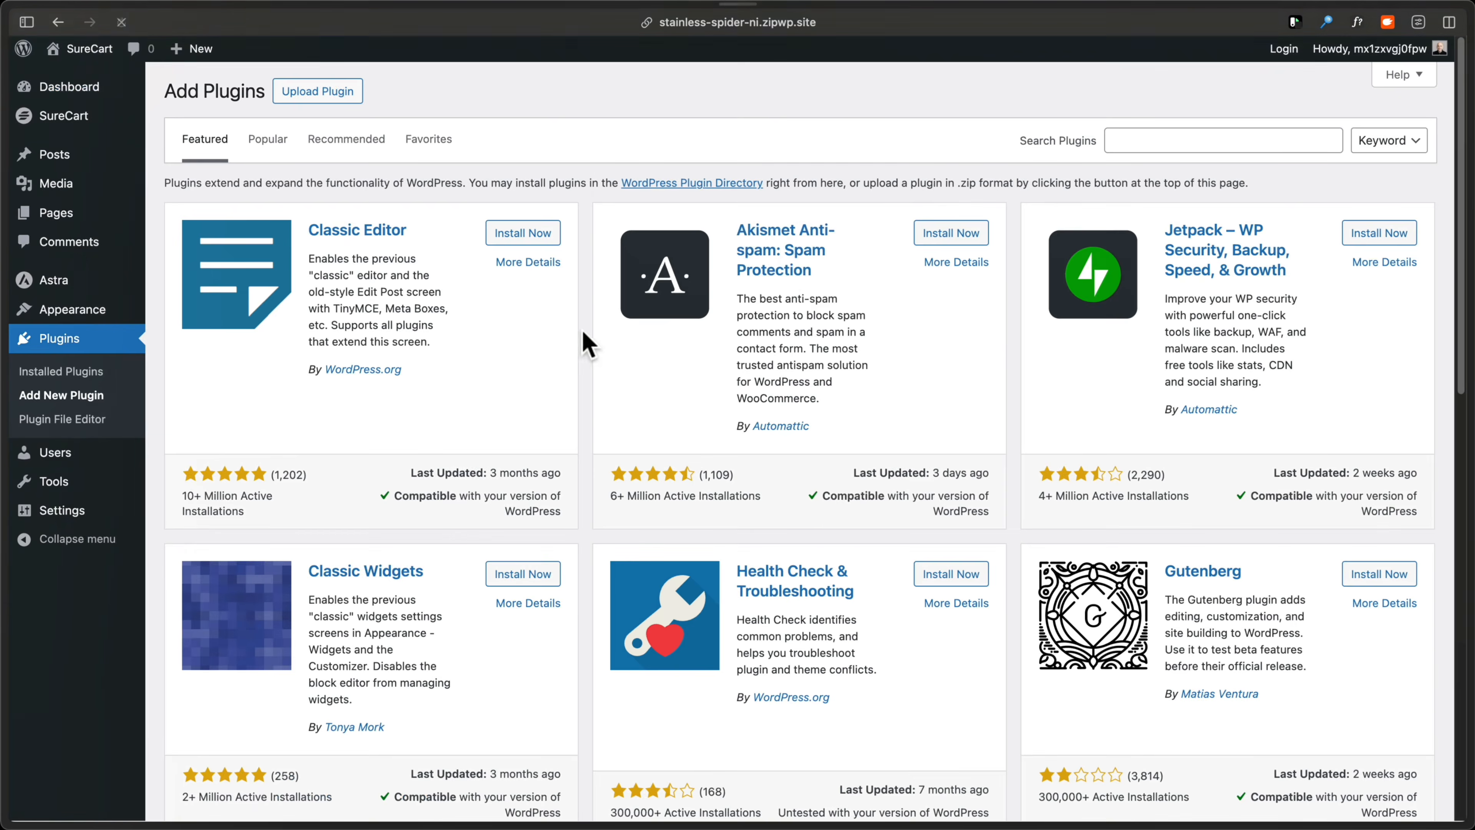
click(1151, 140)
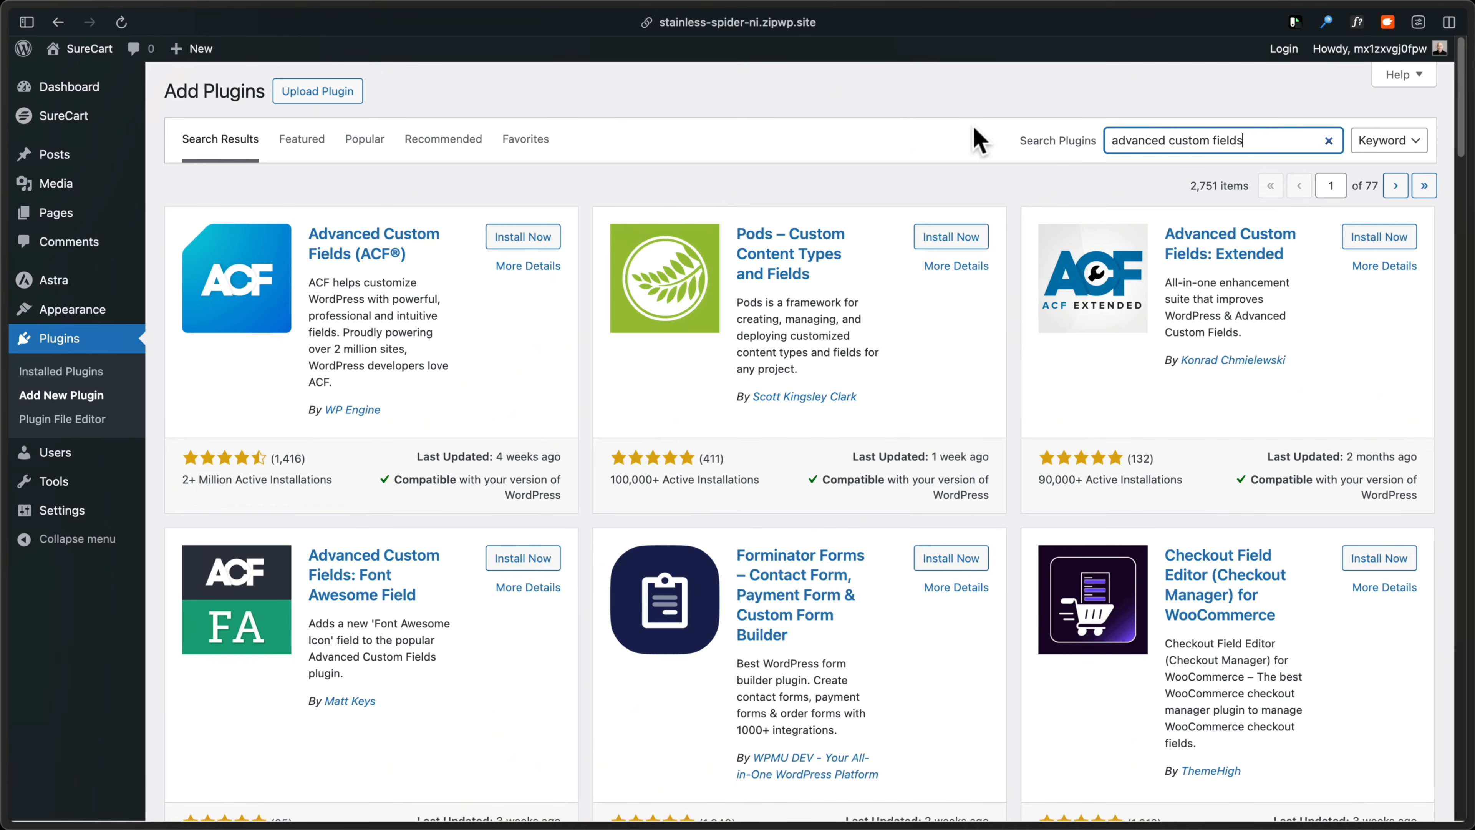
click(514, 243)
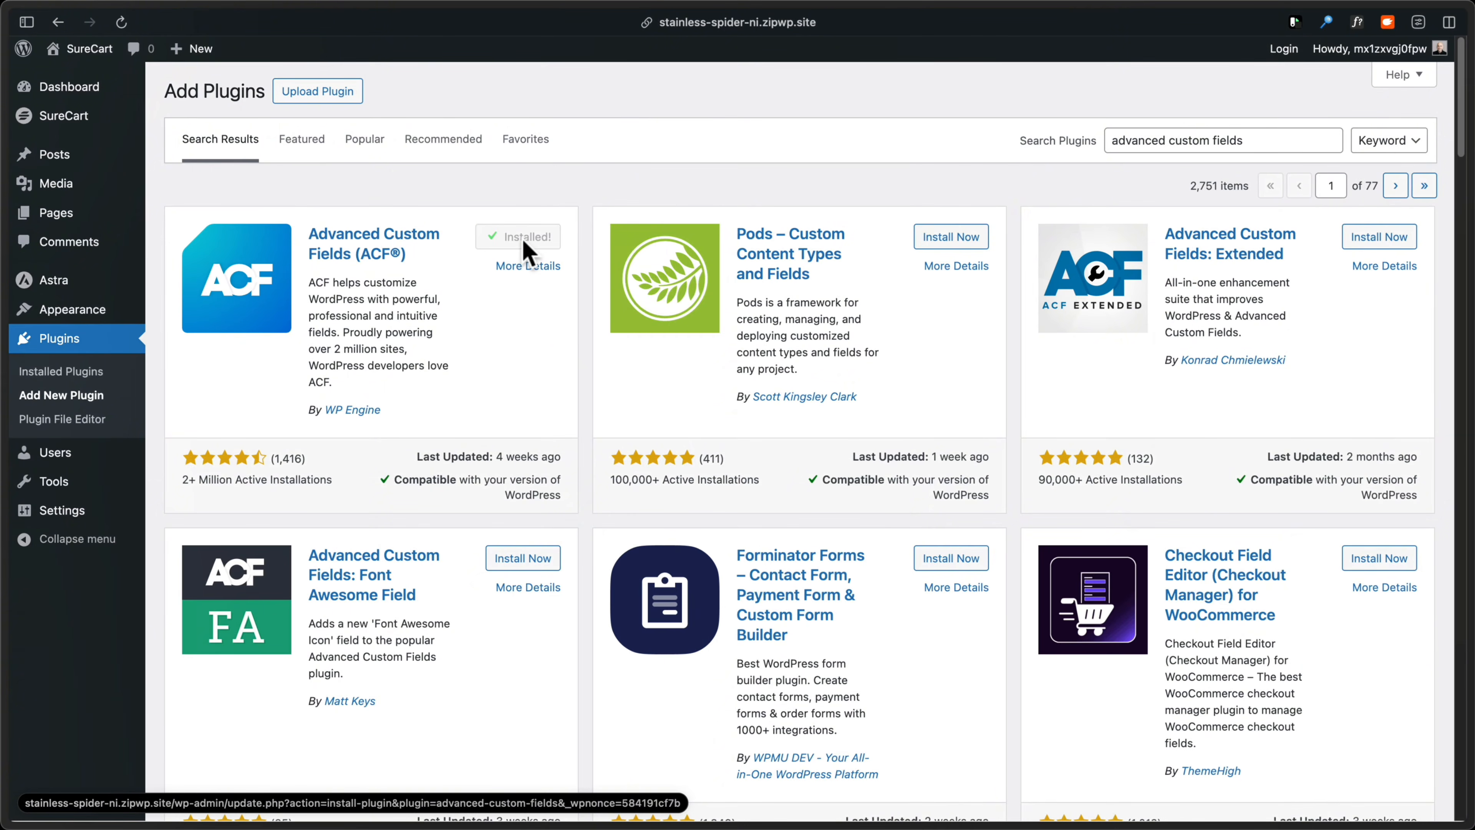
click(525, 238)
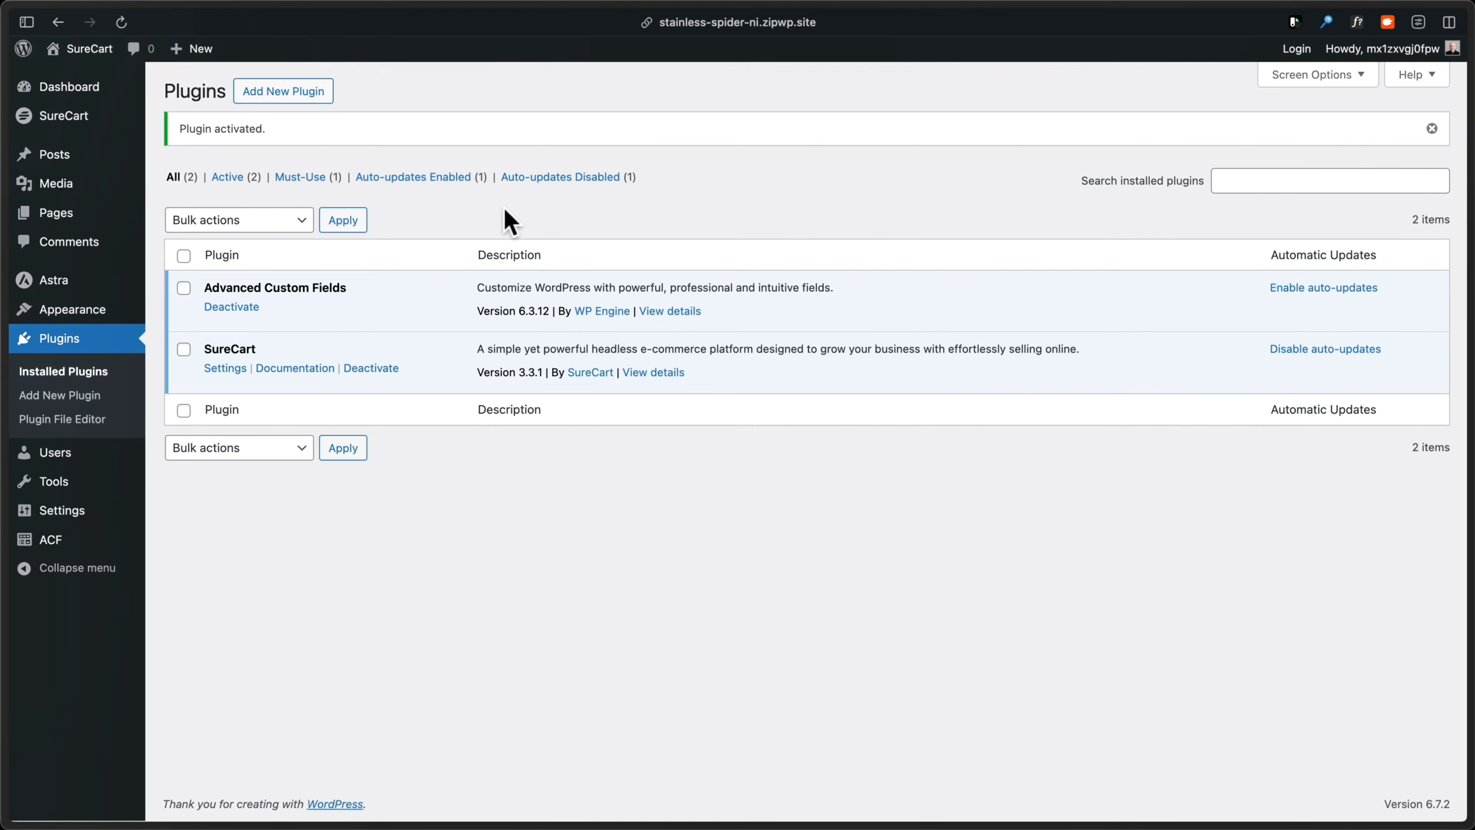
Step: Start a new ACF taxonomy with plural label Styles, singular label Style and taxonomy key style
mouse_move(96, 504)
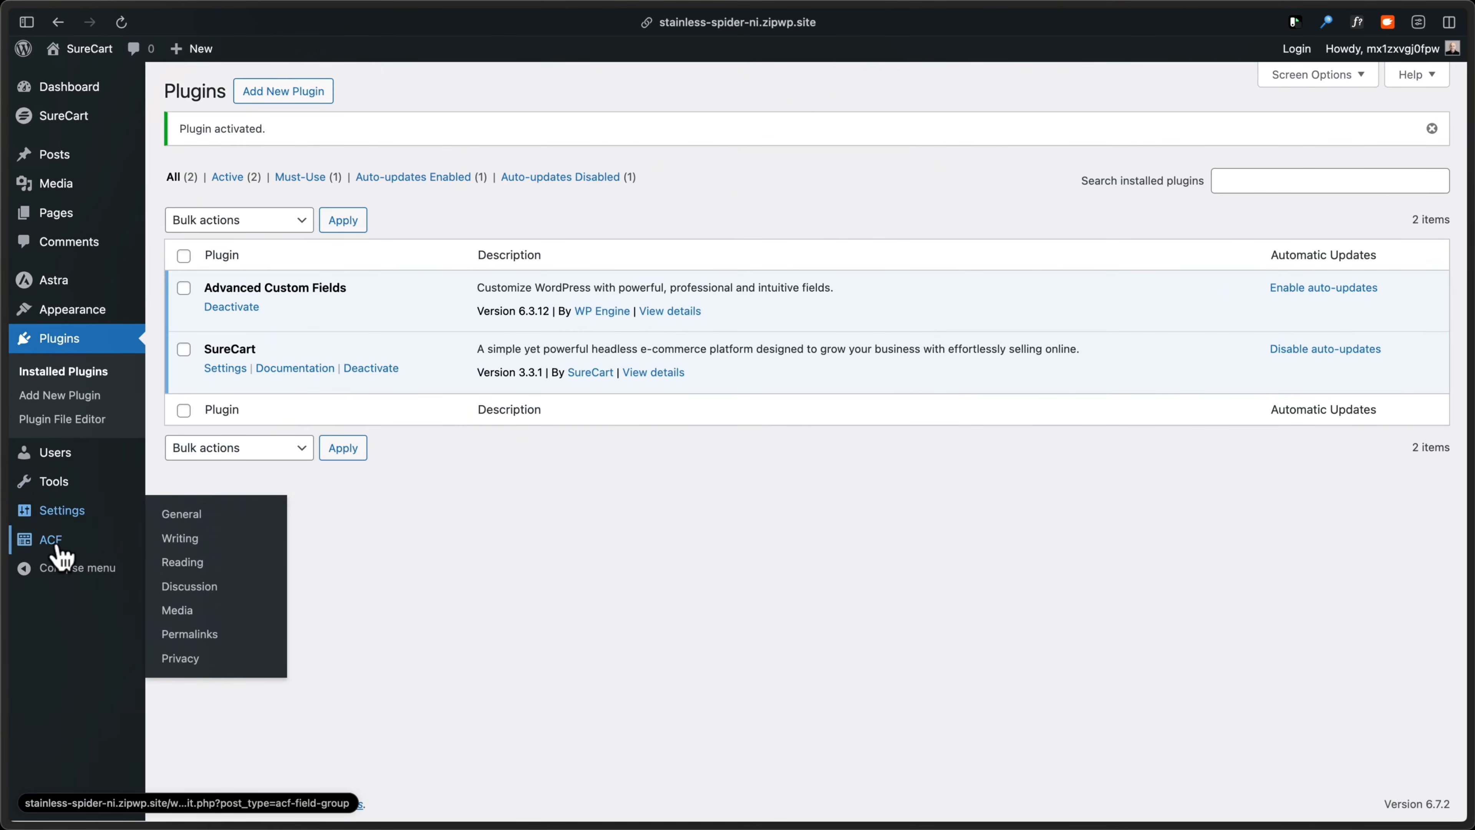
mouse_move(53, 553)
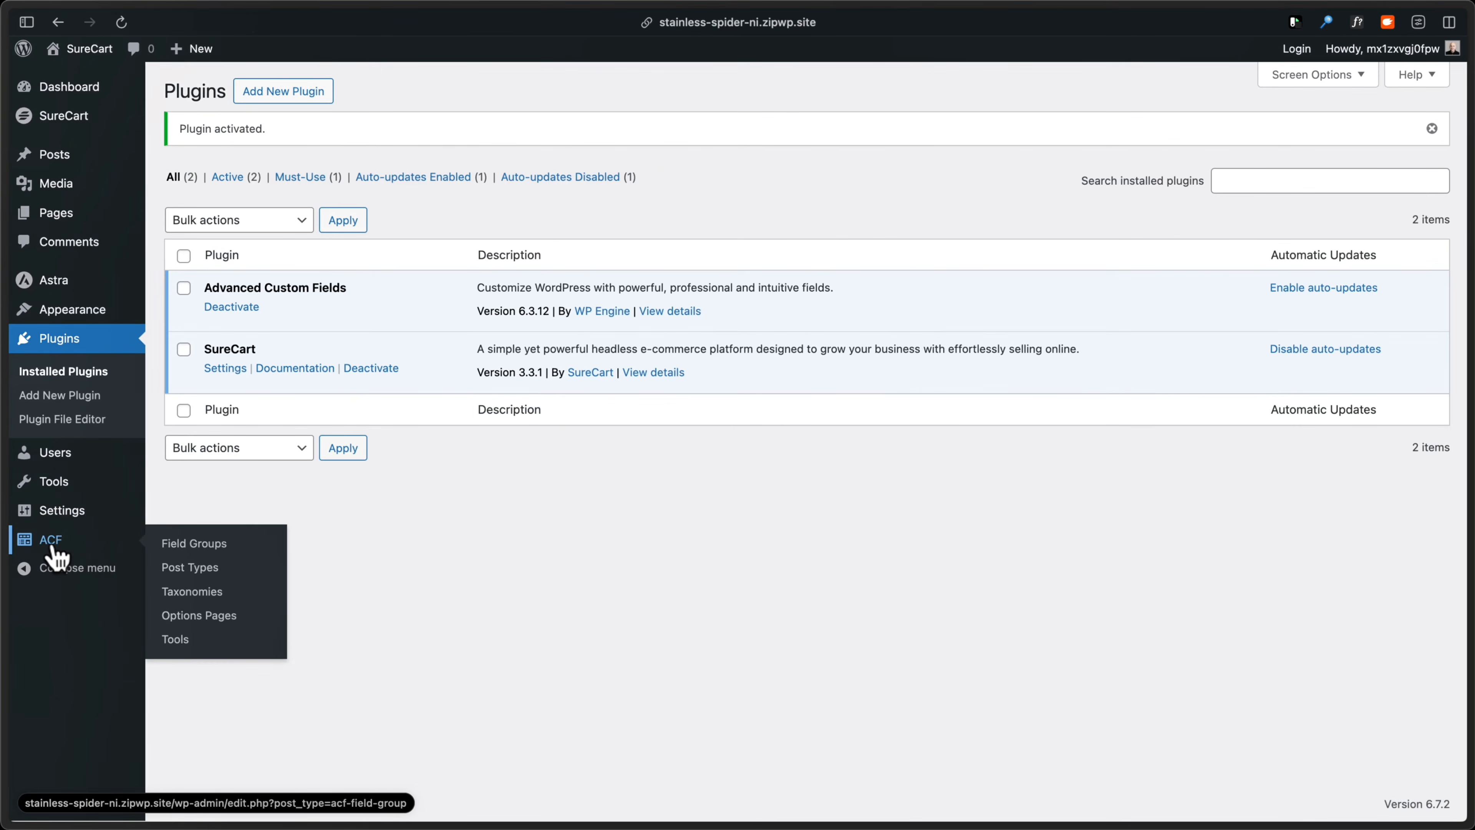
click(54, 552)
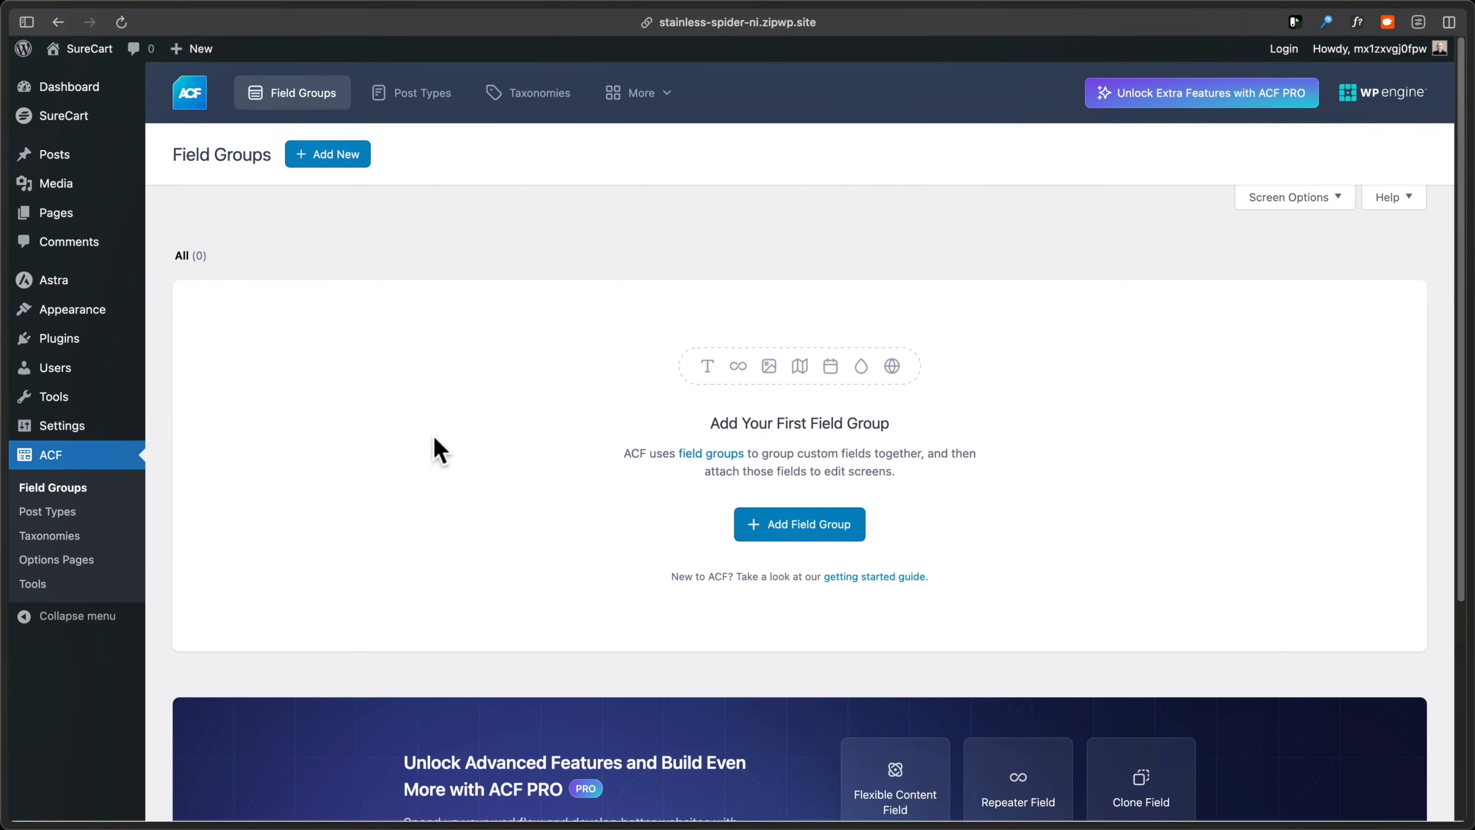
click(527, 99)
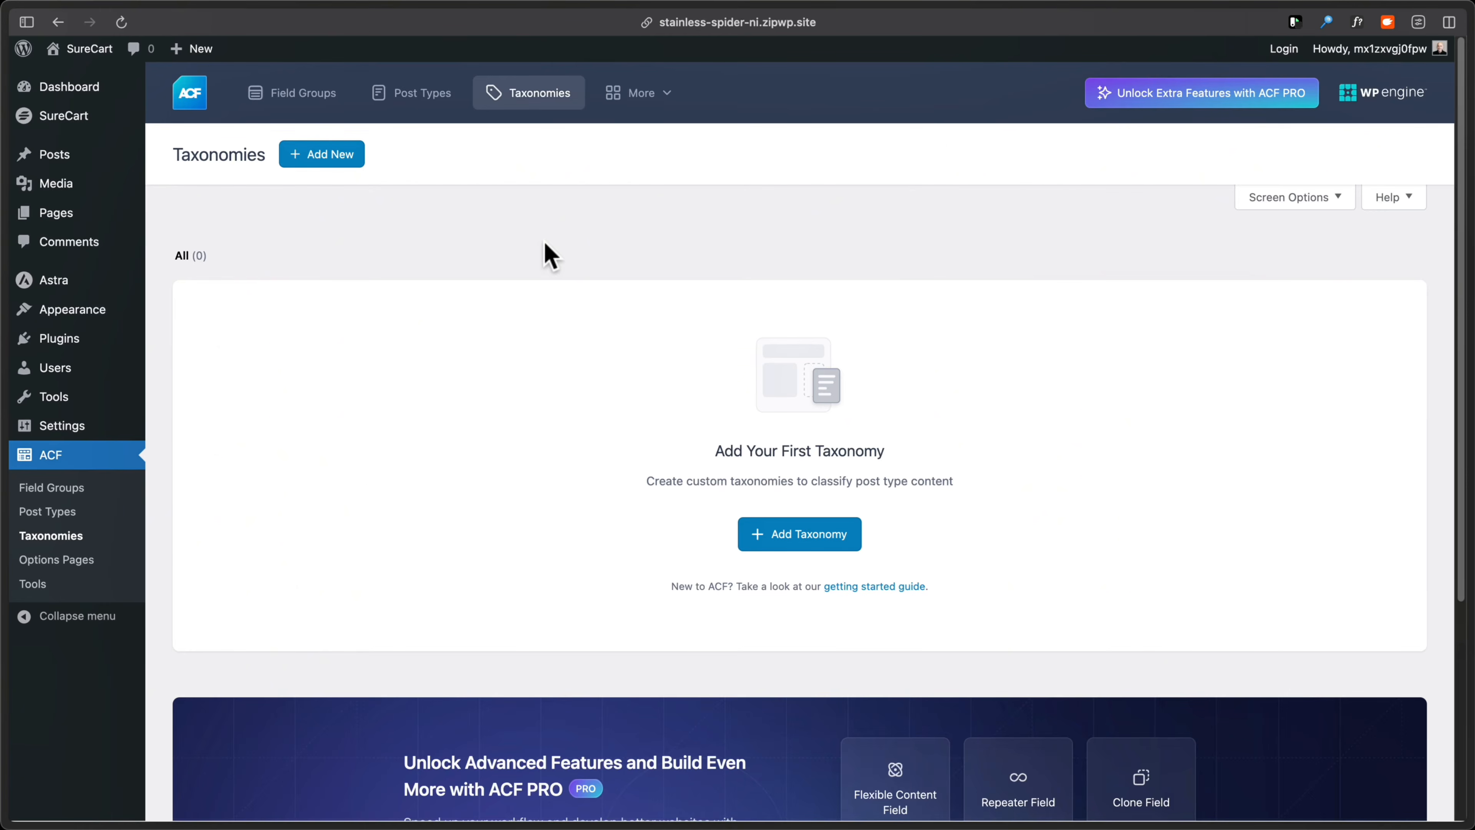
click(810, 546)
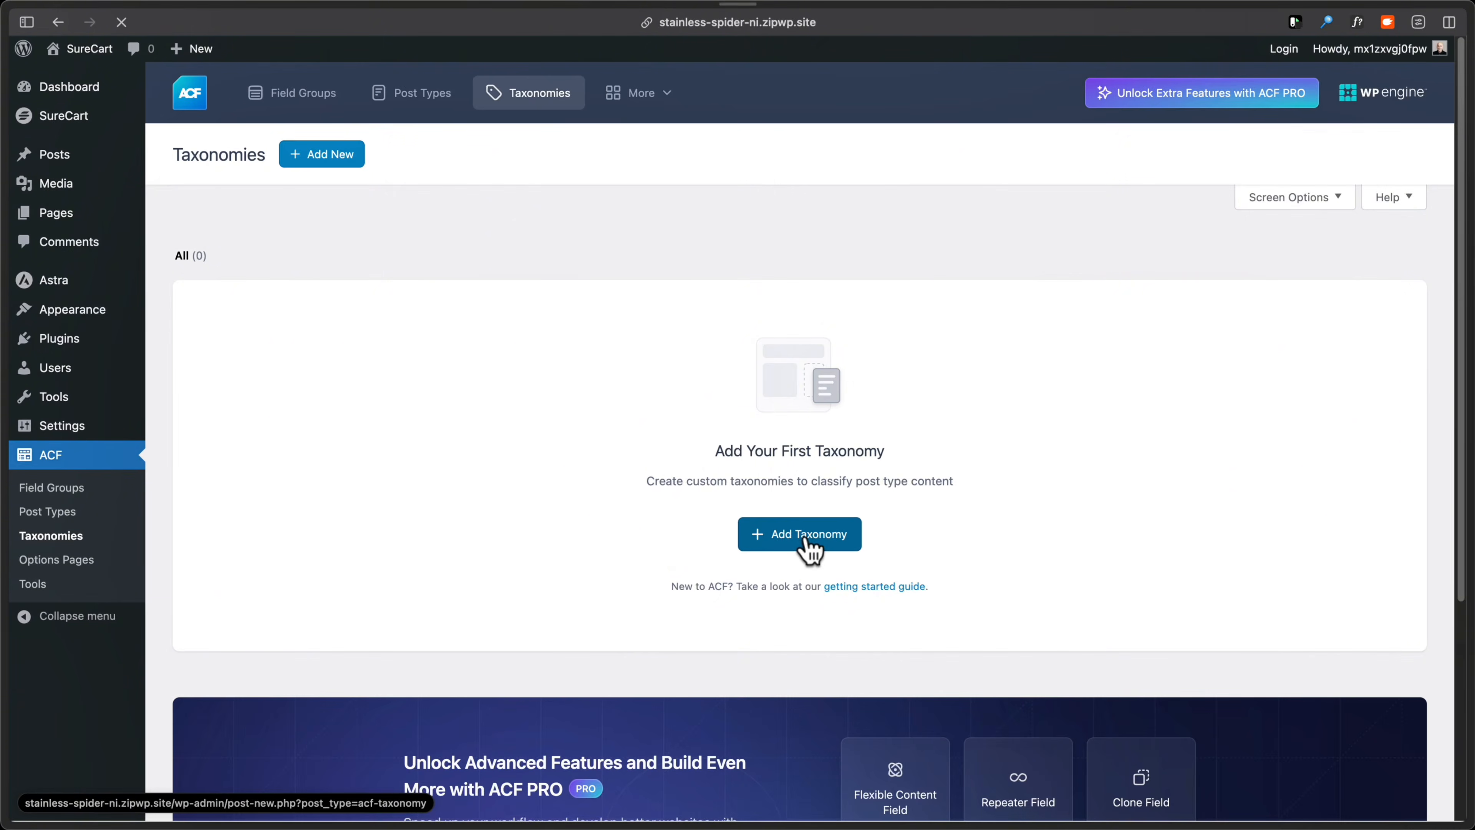
click(408, 313)
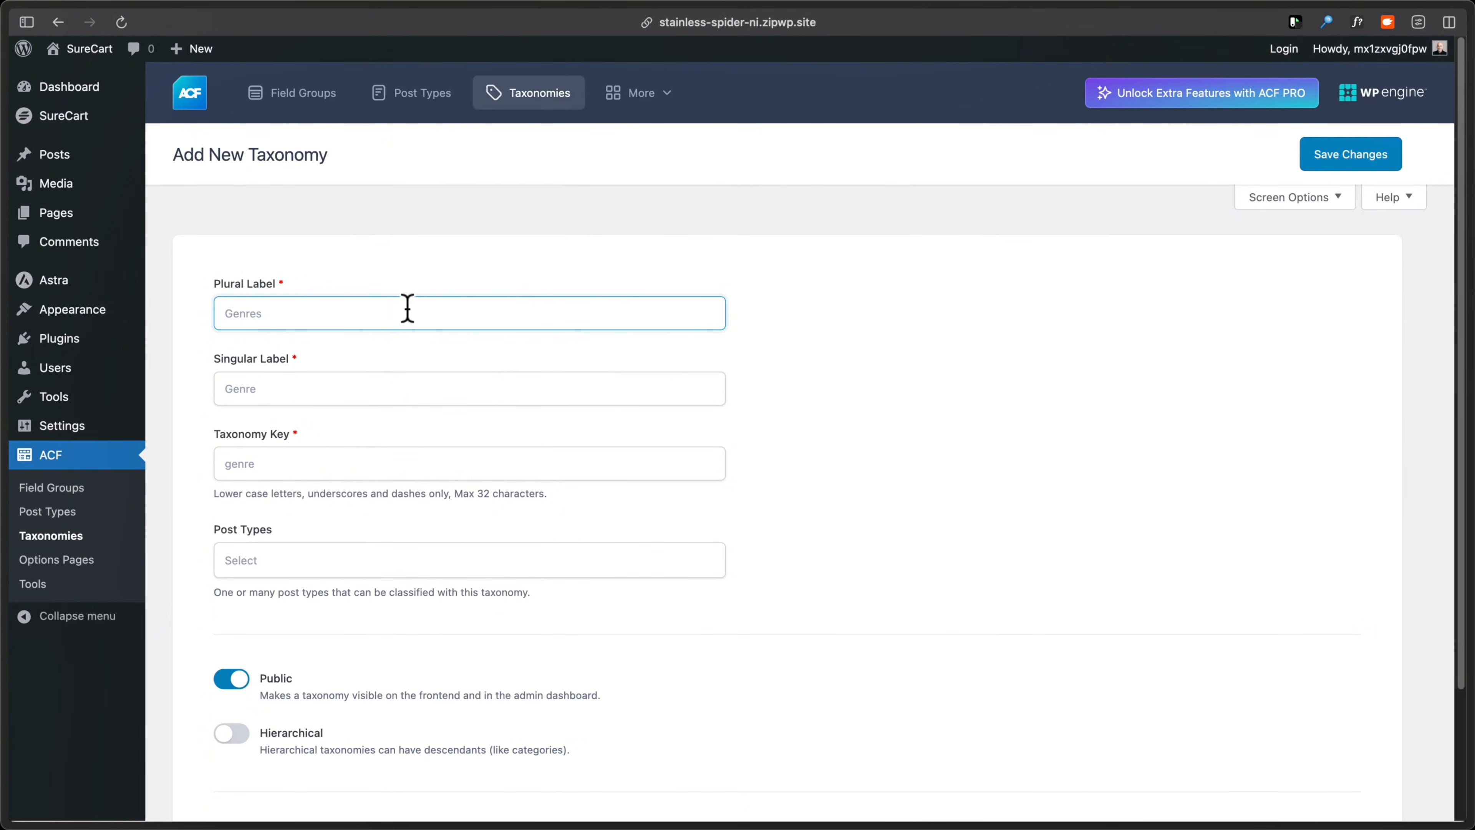
text(Styles)
click(558, 386)
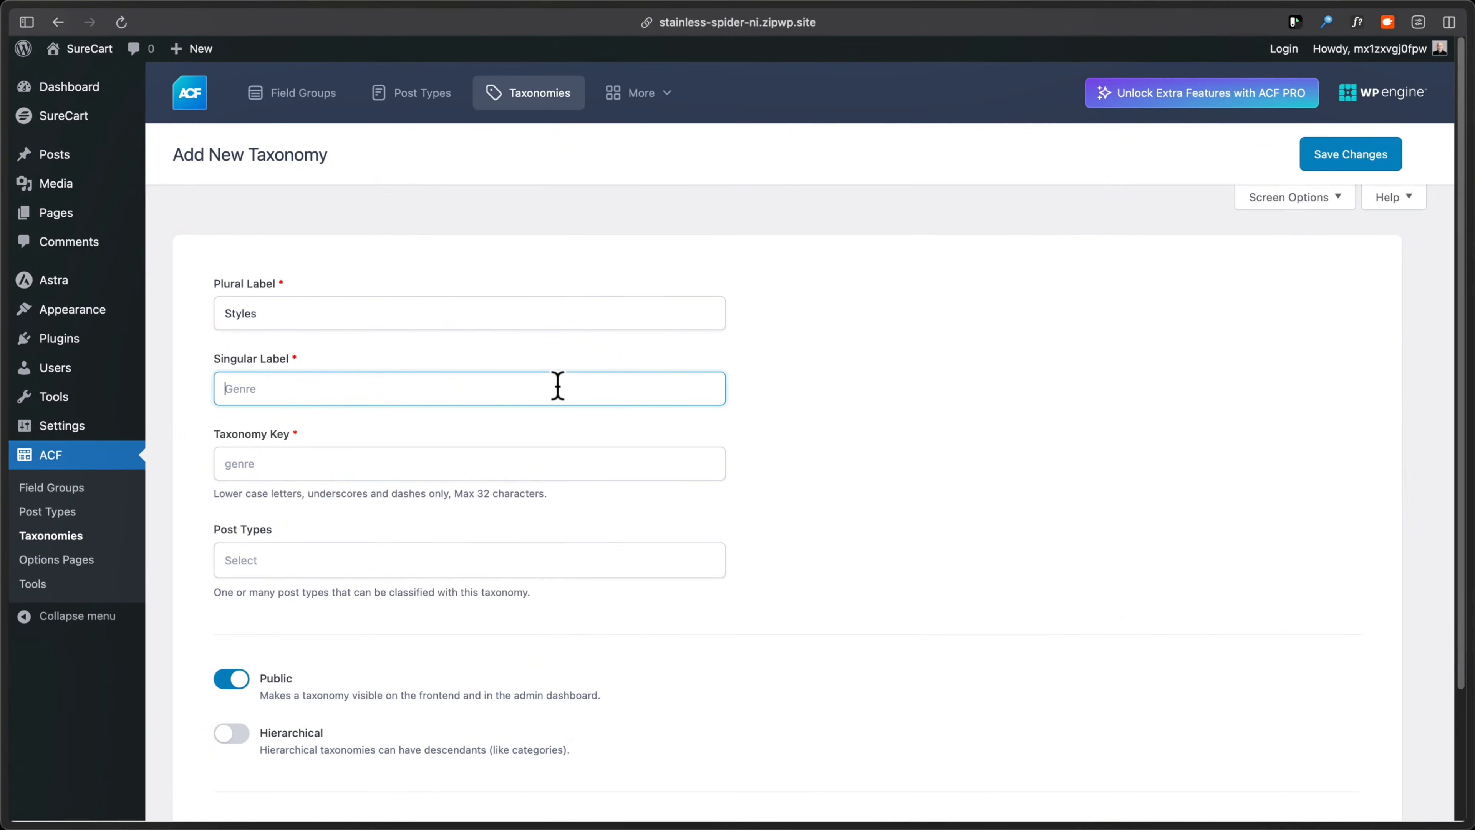
text(Style)
click(530, 457)
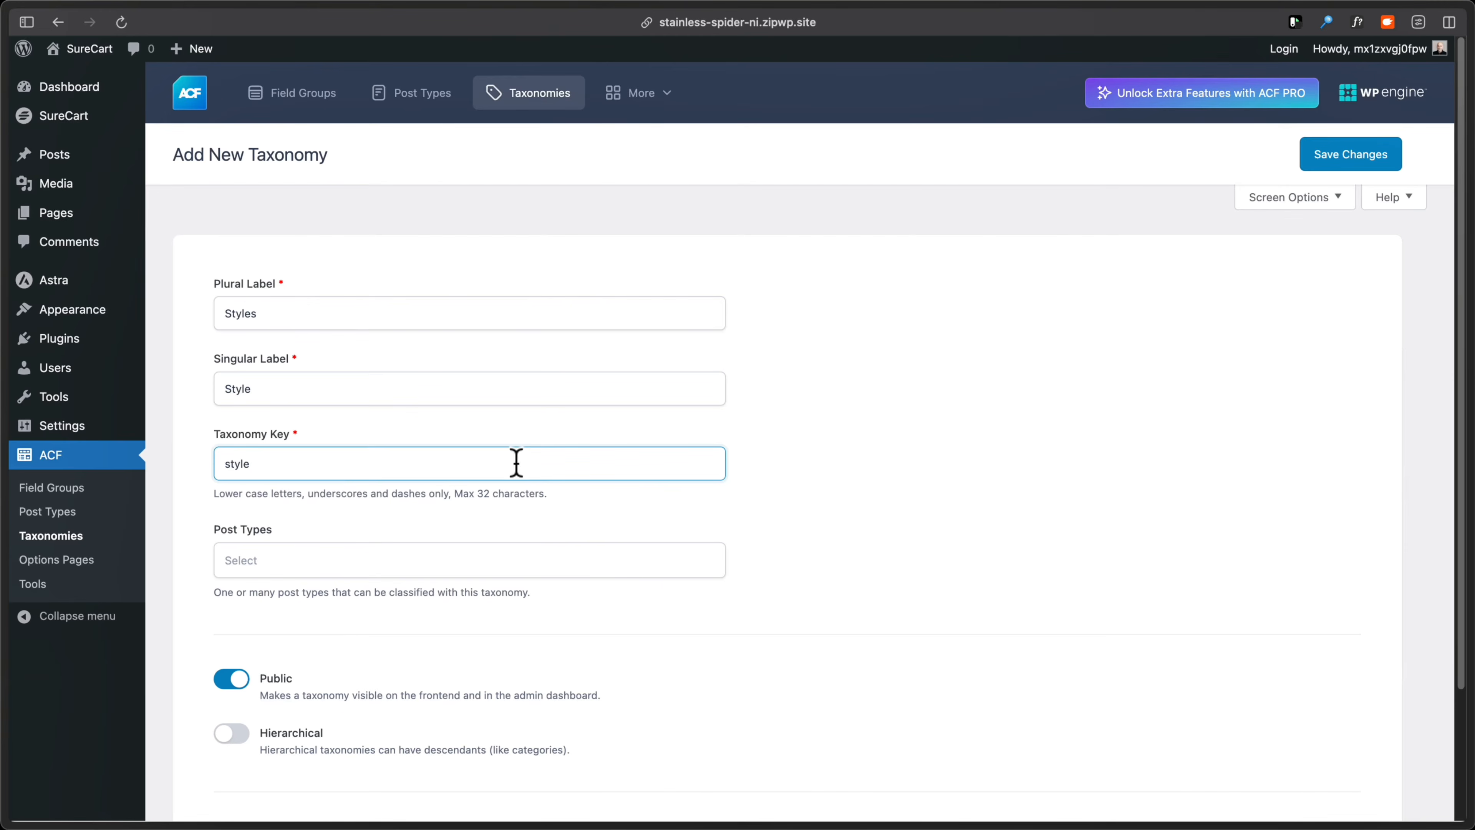
Step: Assign the taxonomy to the SureCart Product post type, save it and return to the taxonomies list
click(473, 563)
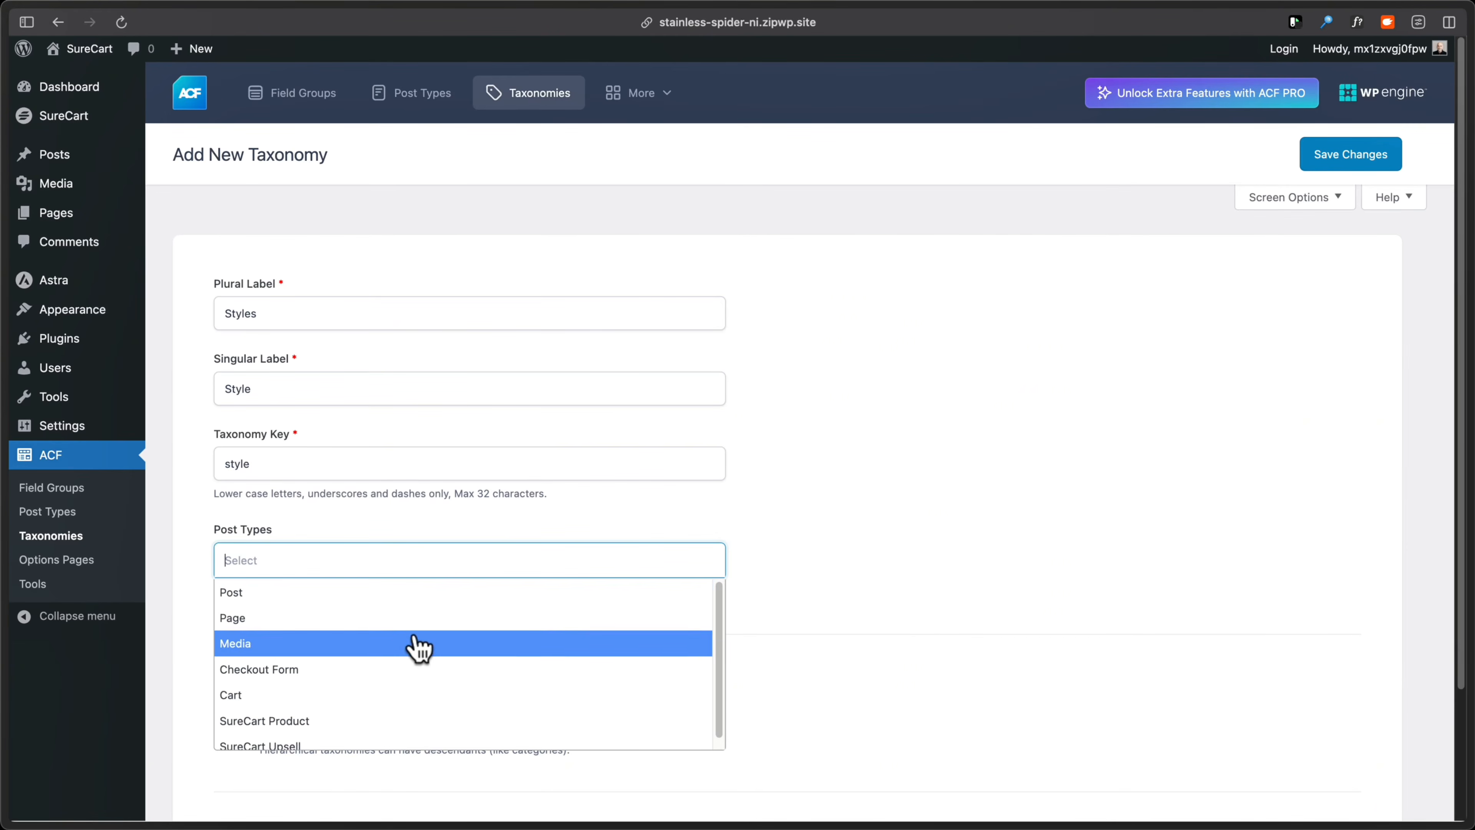
scroll(407, 656, down, 1)
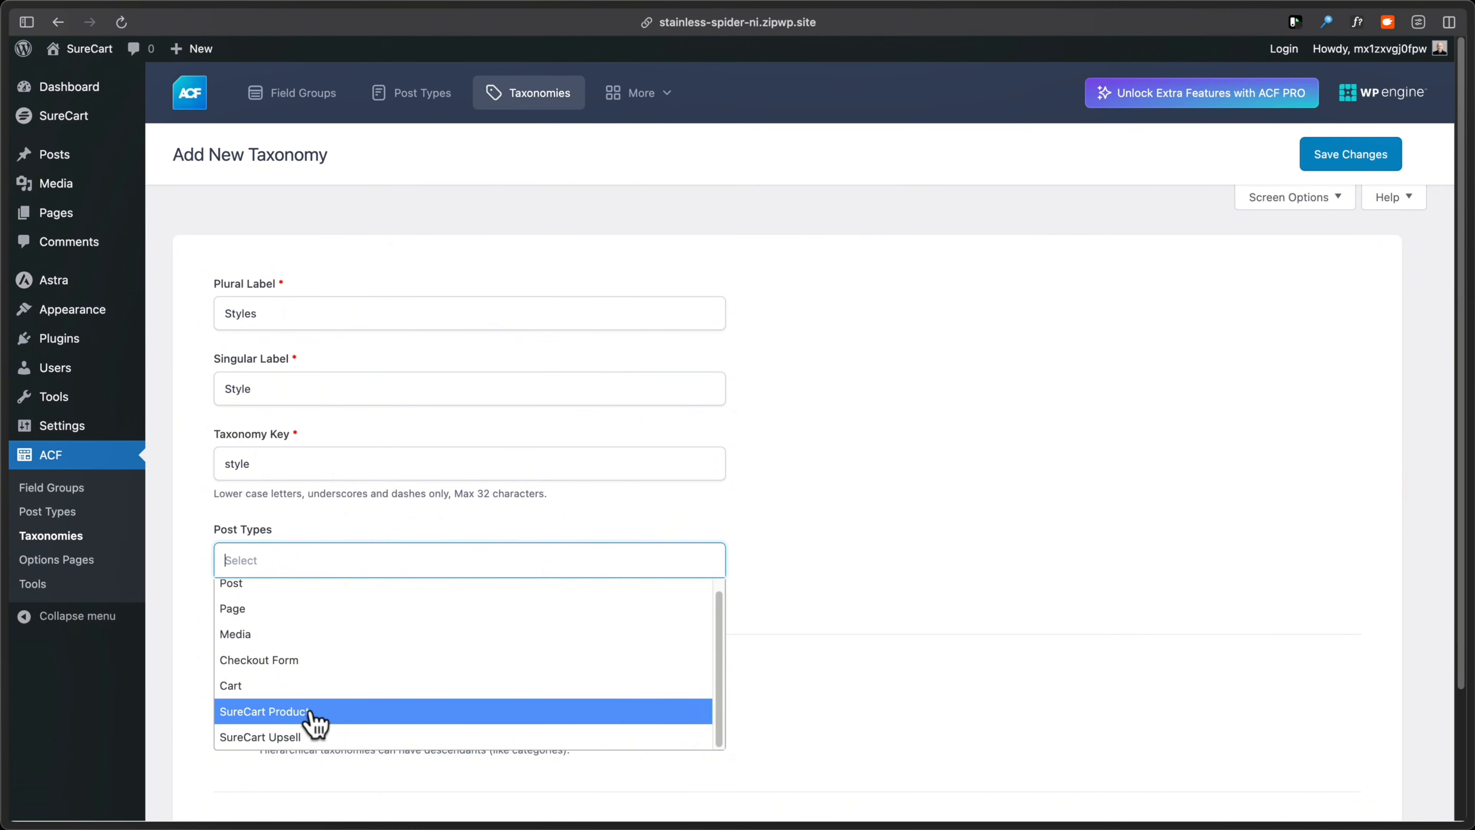
click(255, 714)
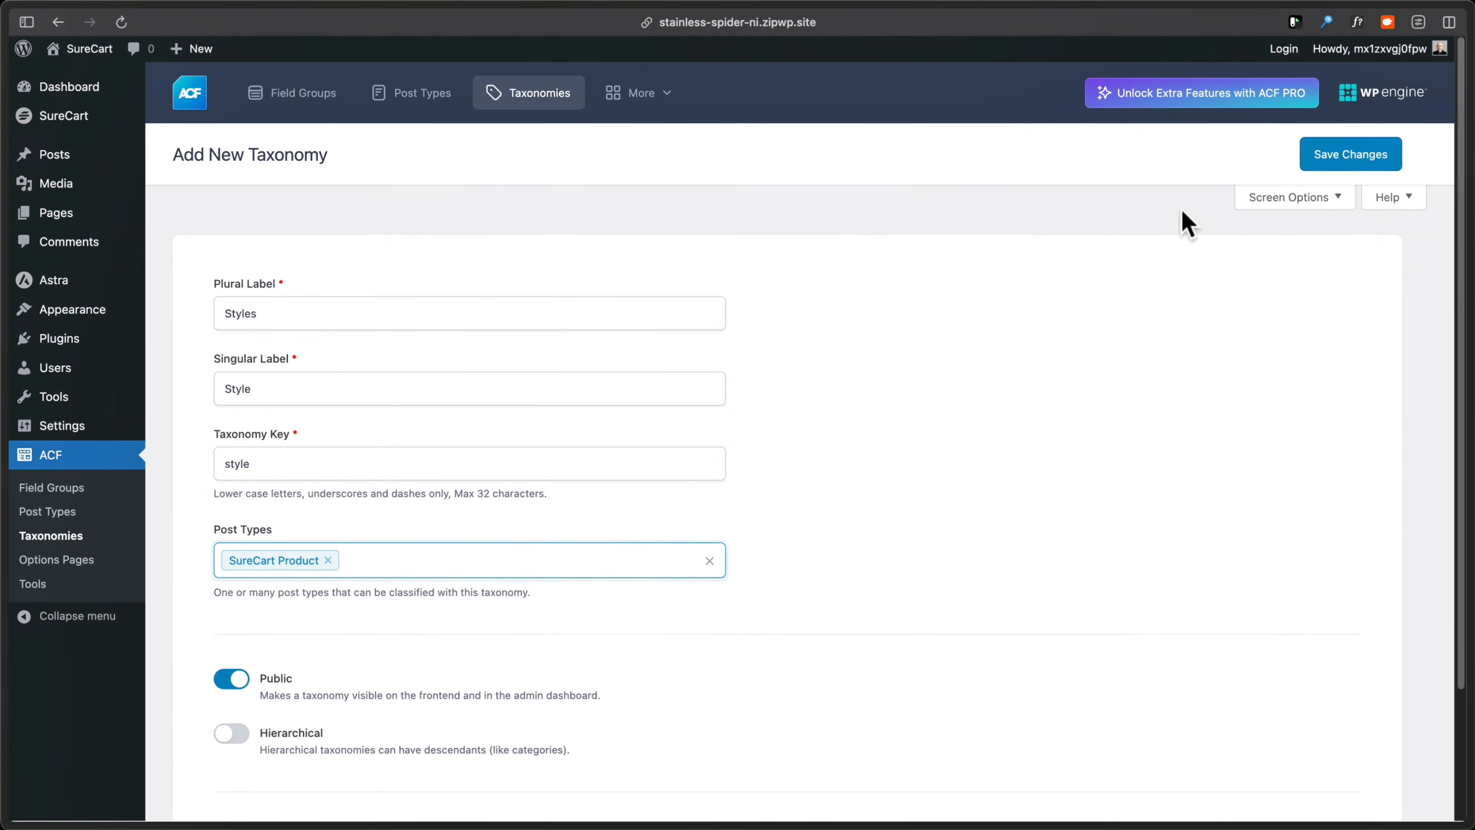
click(1342, 154)
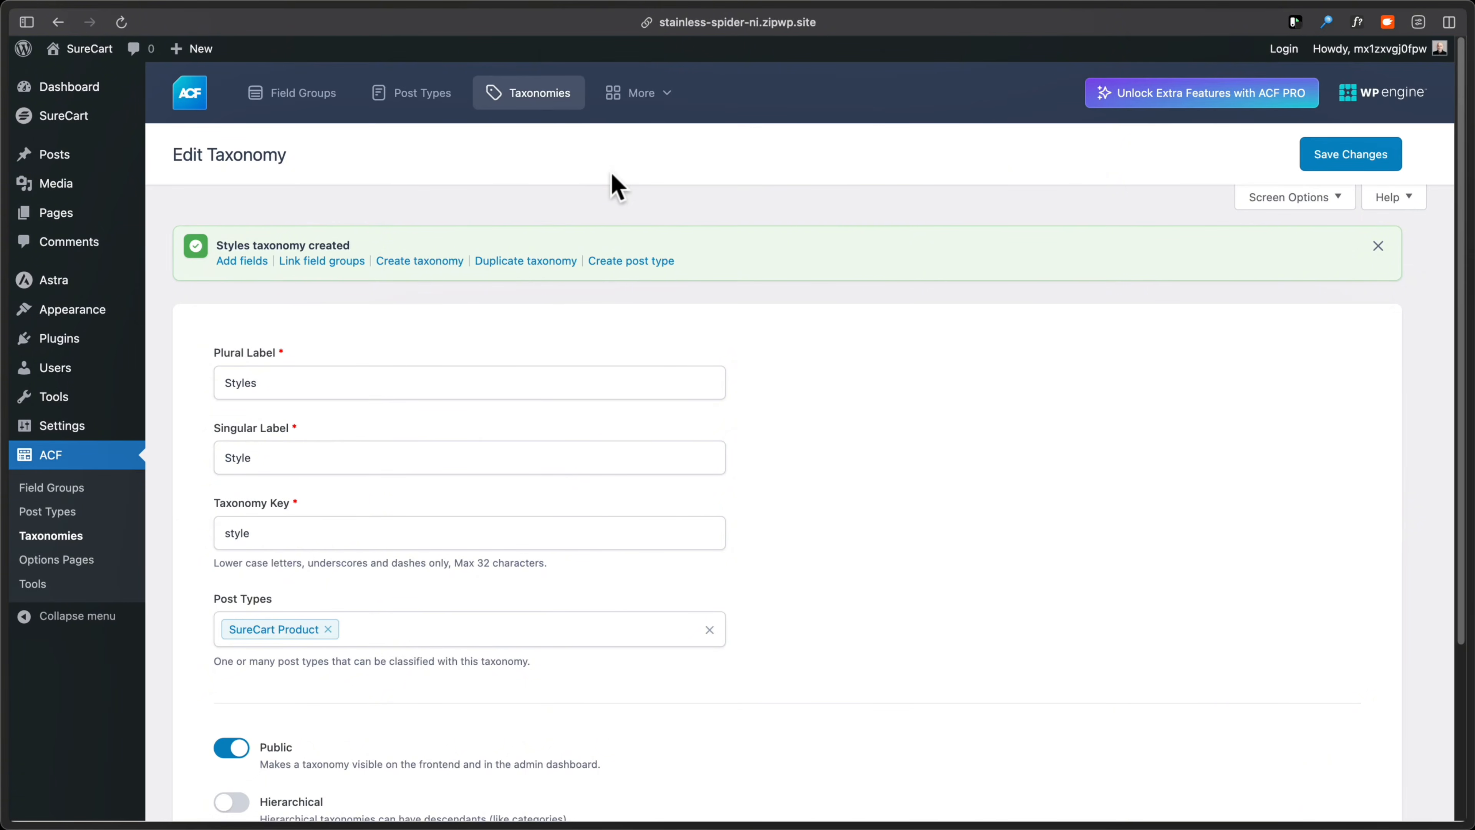
click(532, 105)
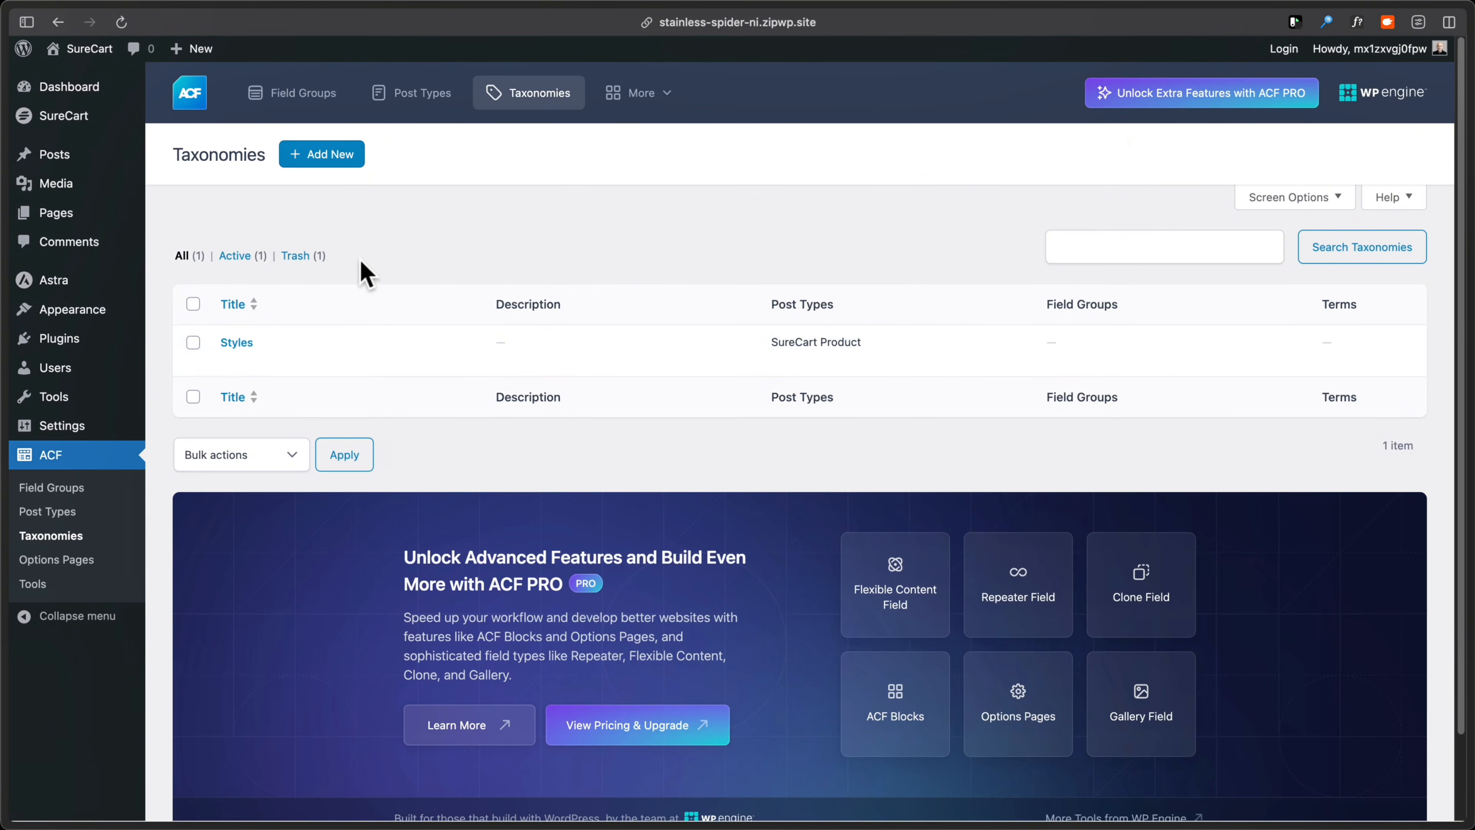
Step: Add a new style named Long Sleeve to the Simple Physical Product in SureCart and save the product
click(57, 120)
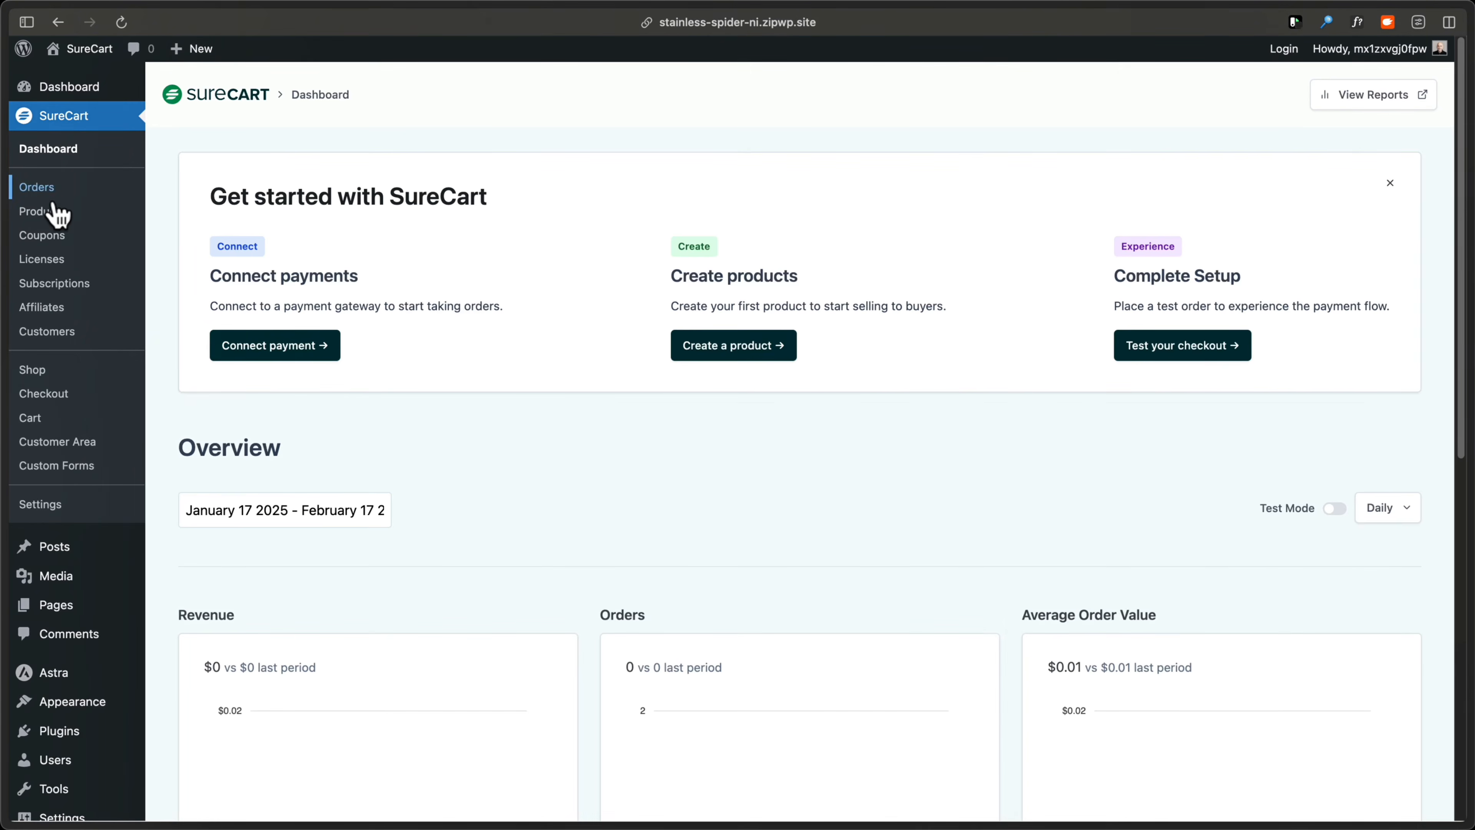
click(55, 213)
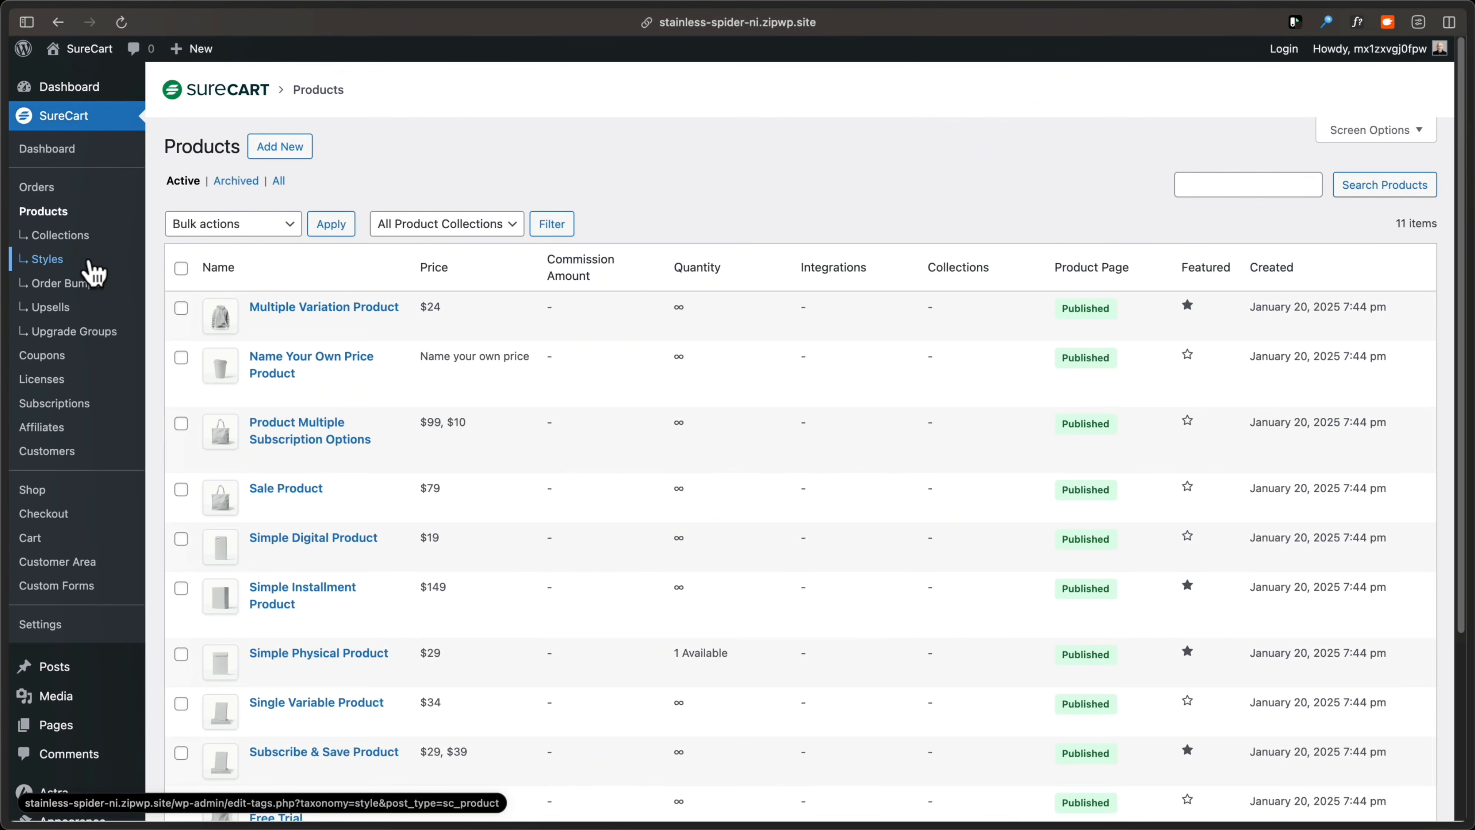
scroll(644, 351, down, 2)
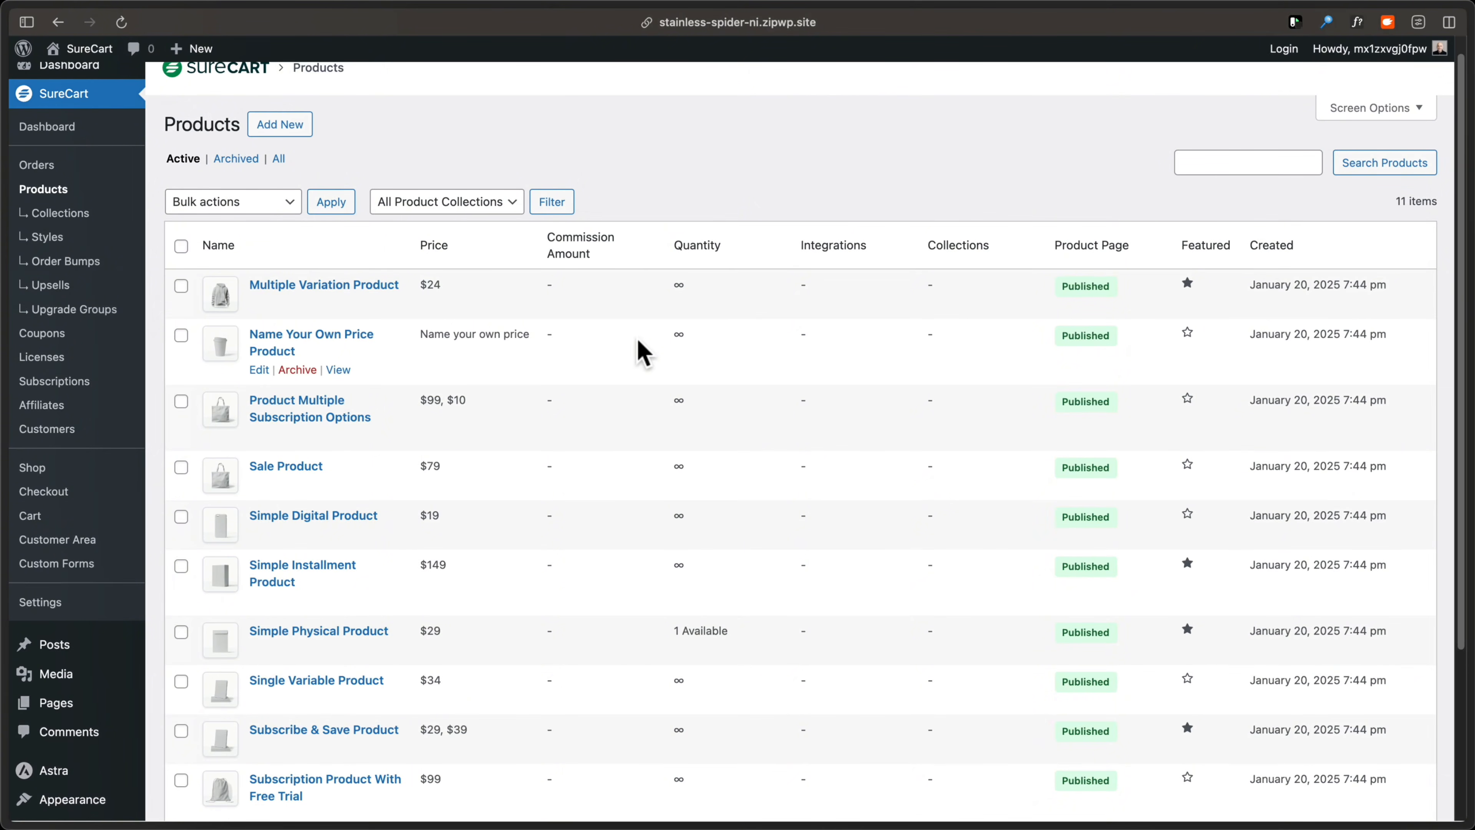
scroll(639, 349, down, 5)
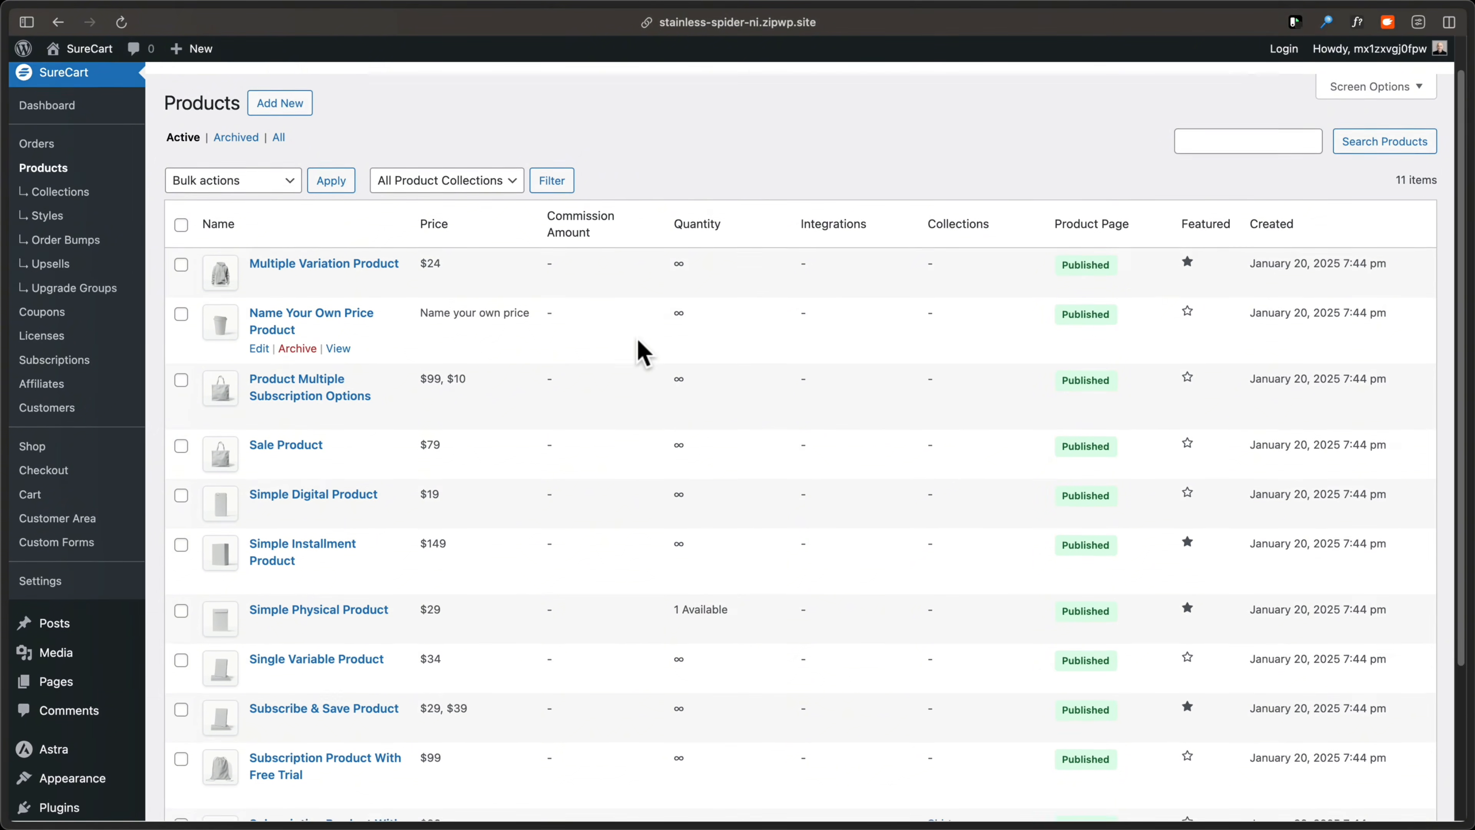
click(341, 527)
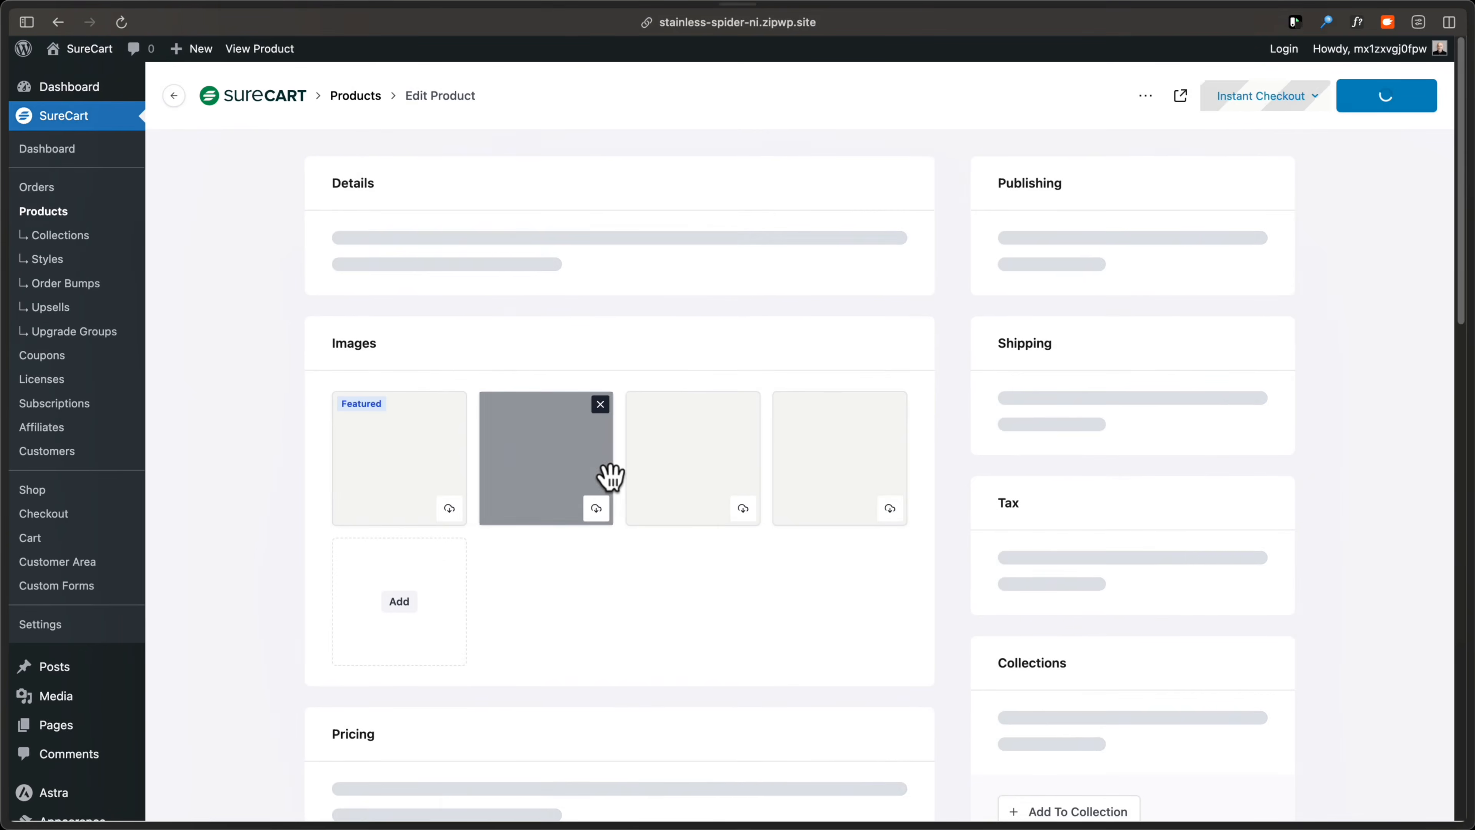
scroll(956, 401, down, 15)
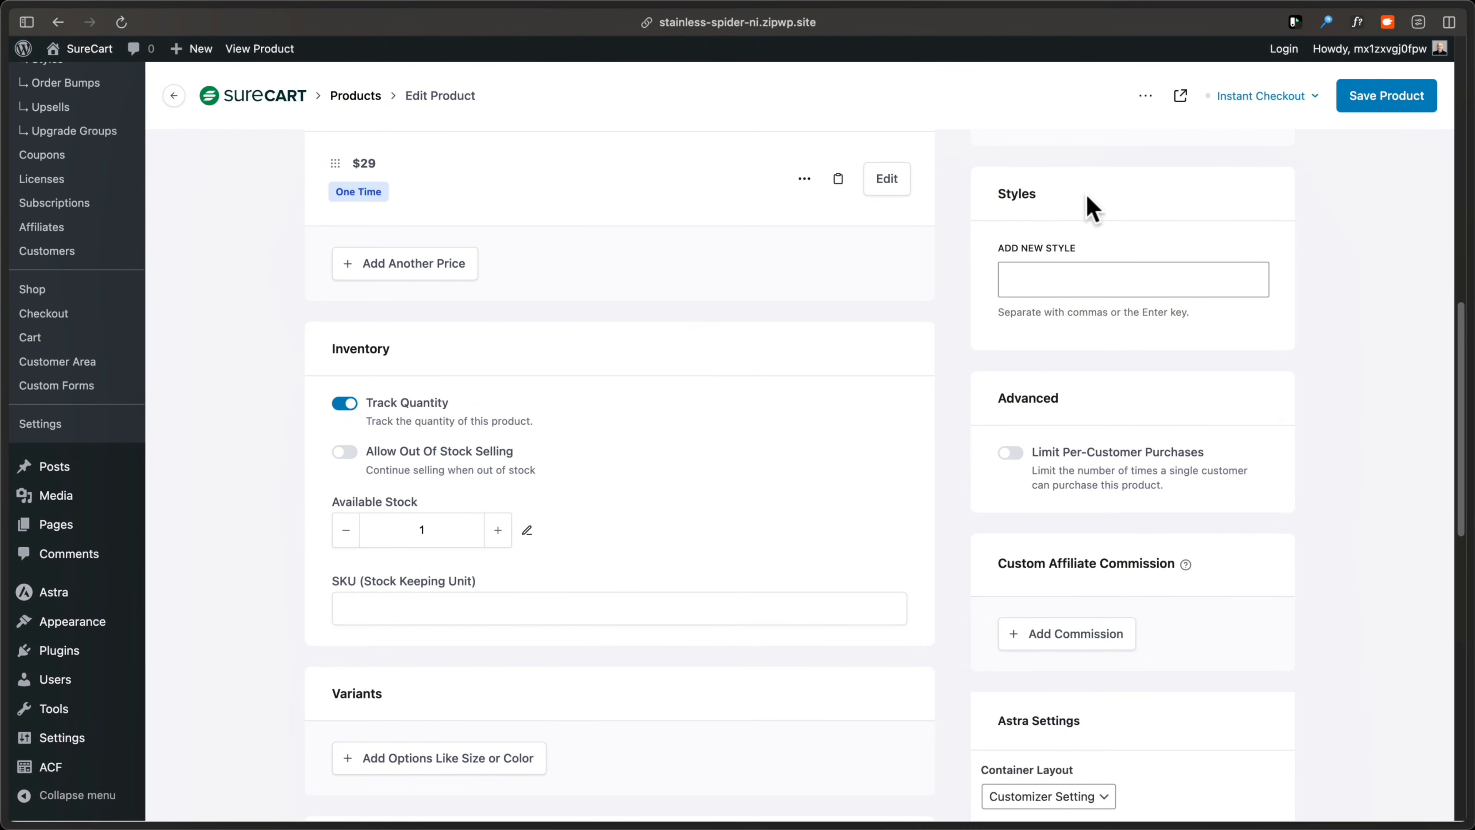
click(1077, 277)
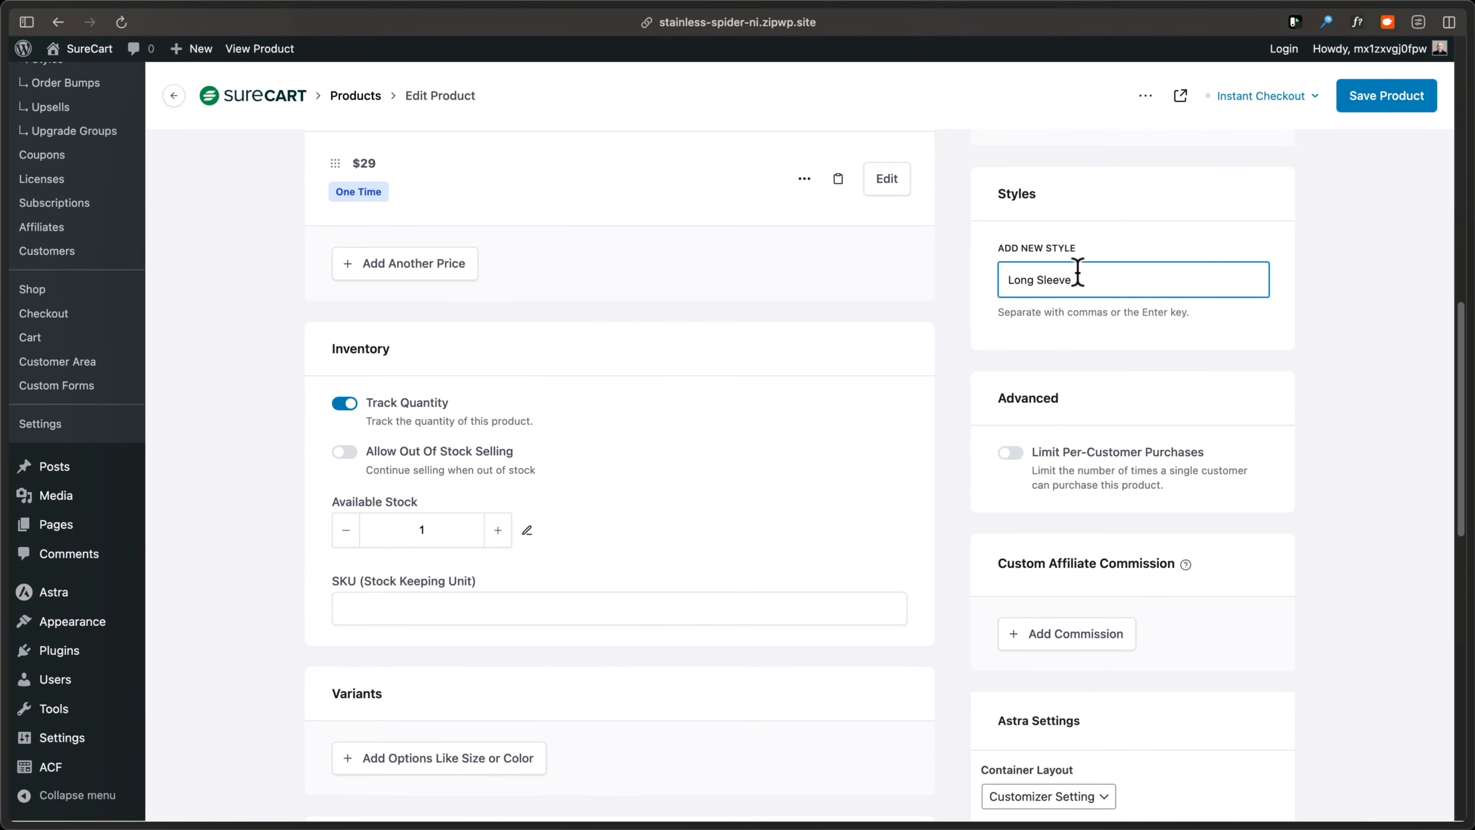
key(Return)
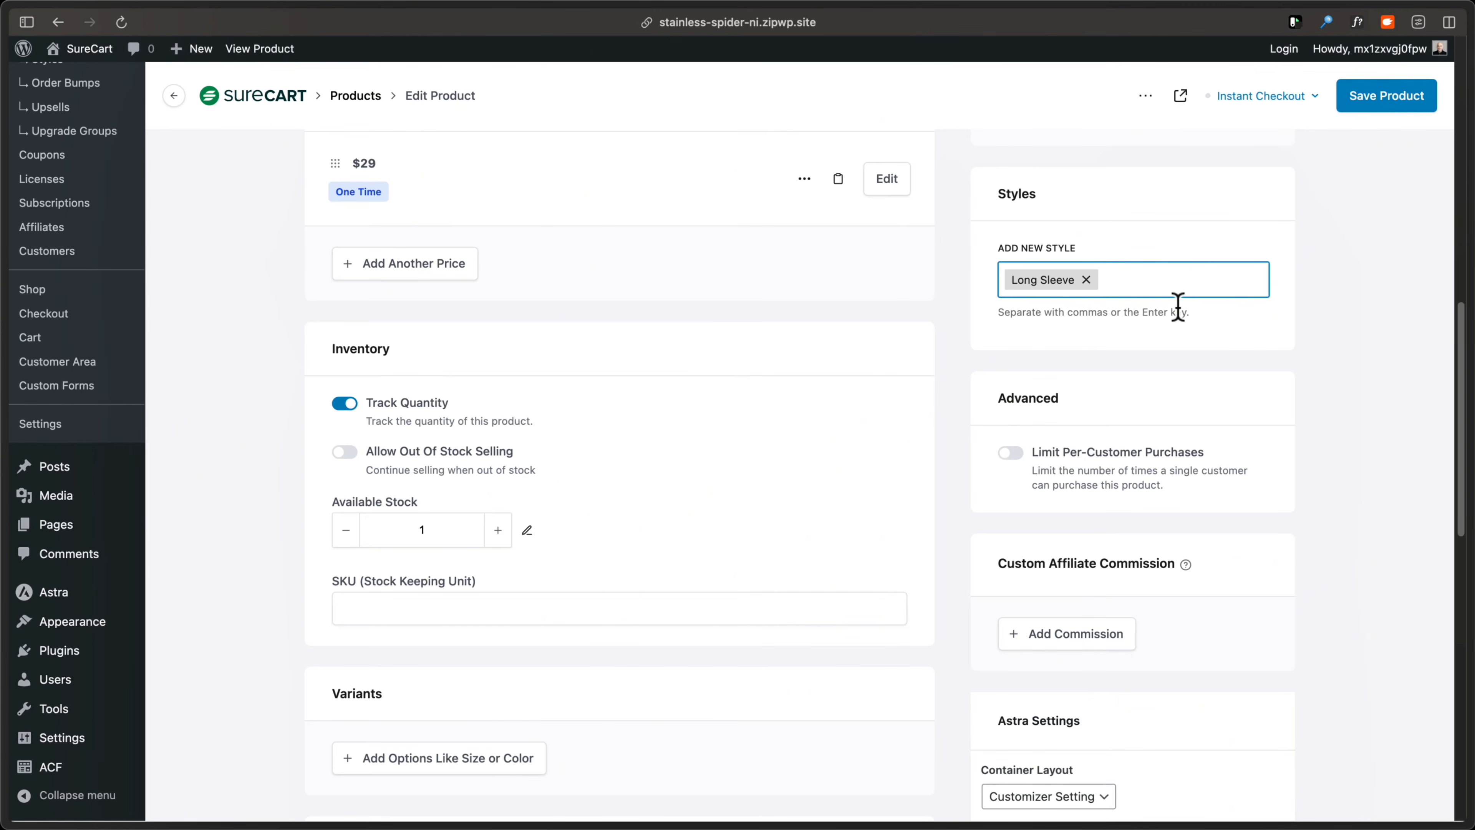
click(1378, 92)
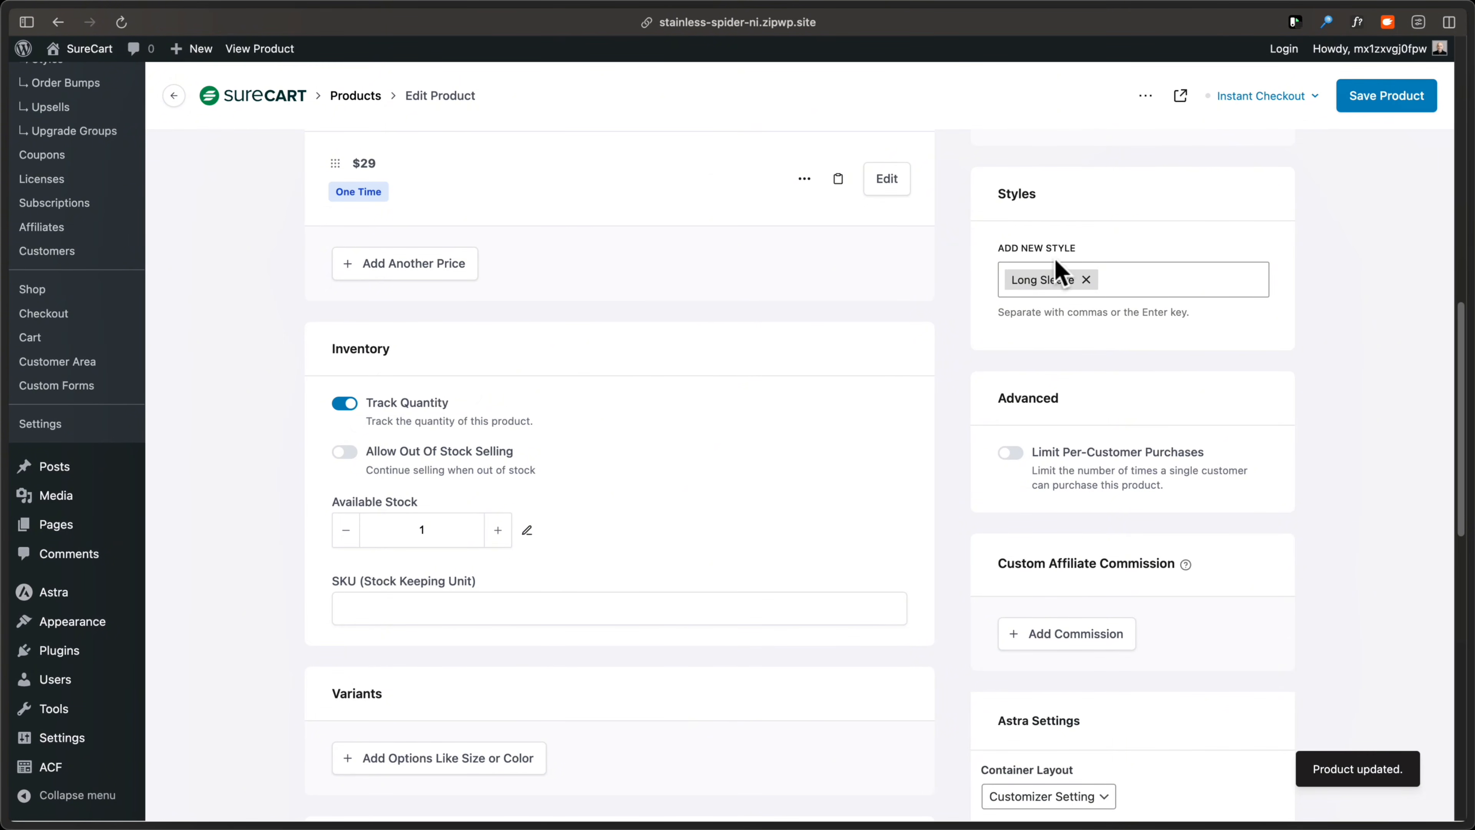
Step: Check the terms listed under the Styles taxonomy for SureCart products
scroll(186, 239, up, 10)
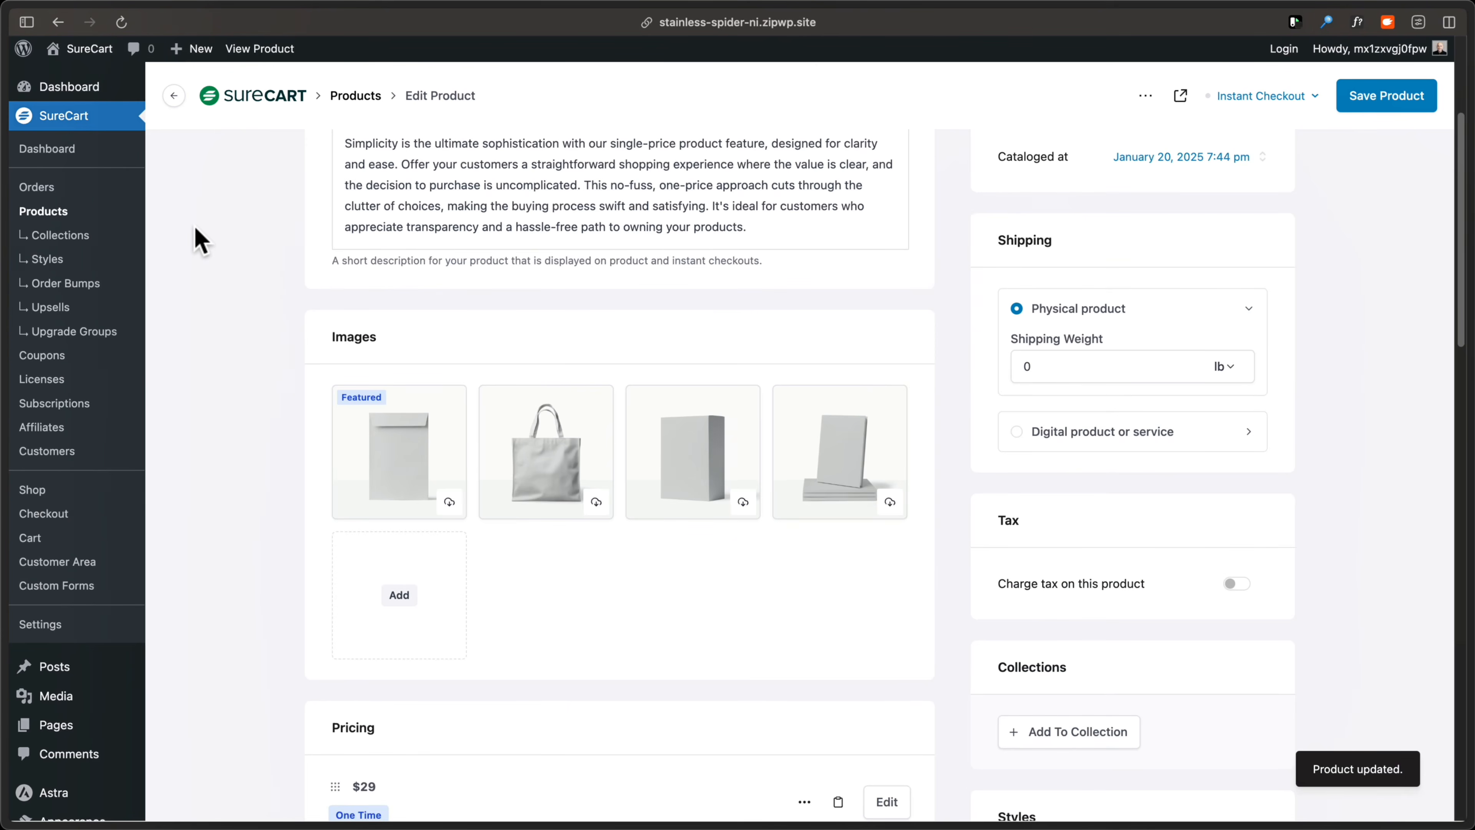
click(64, 214)
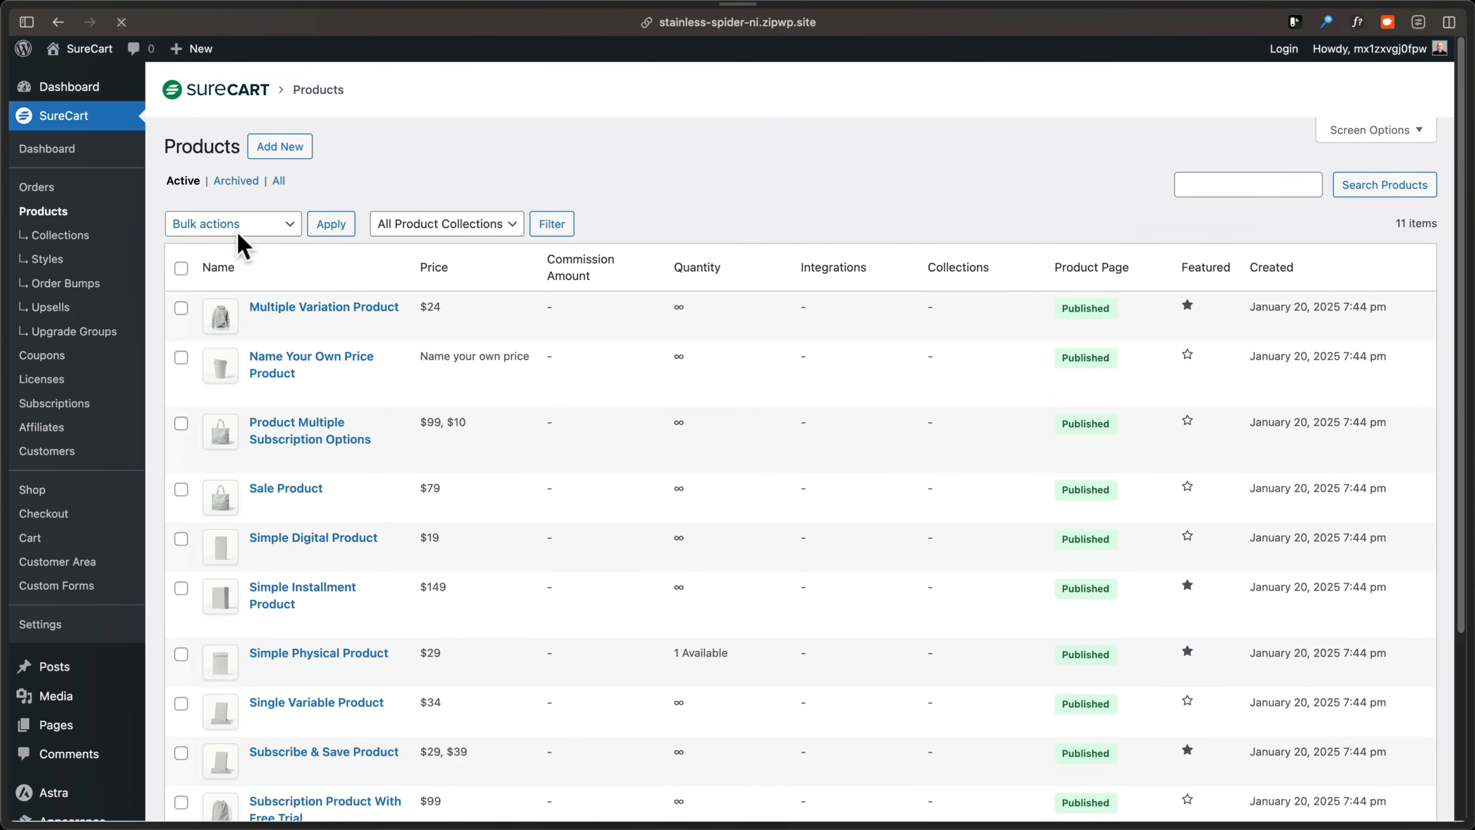
click(61, 259)
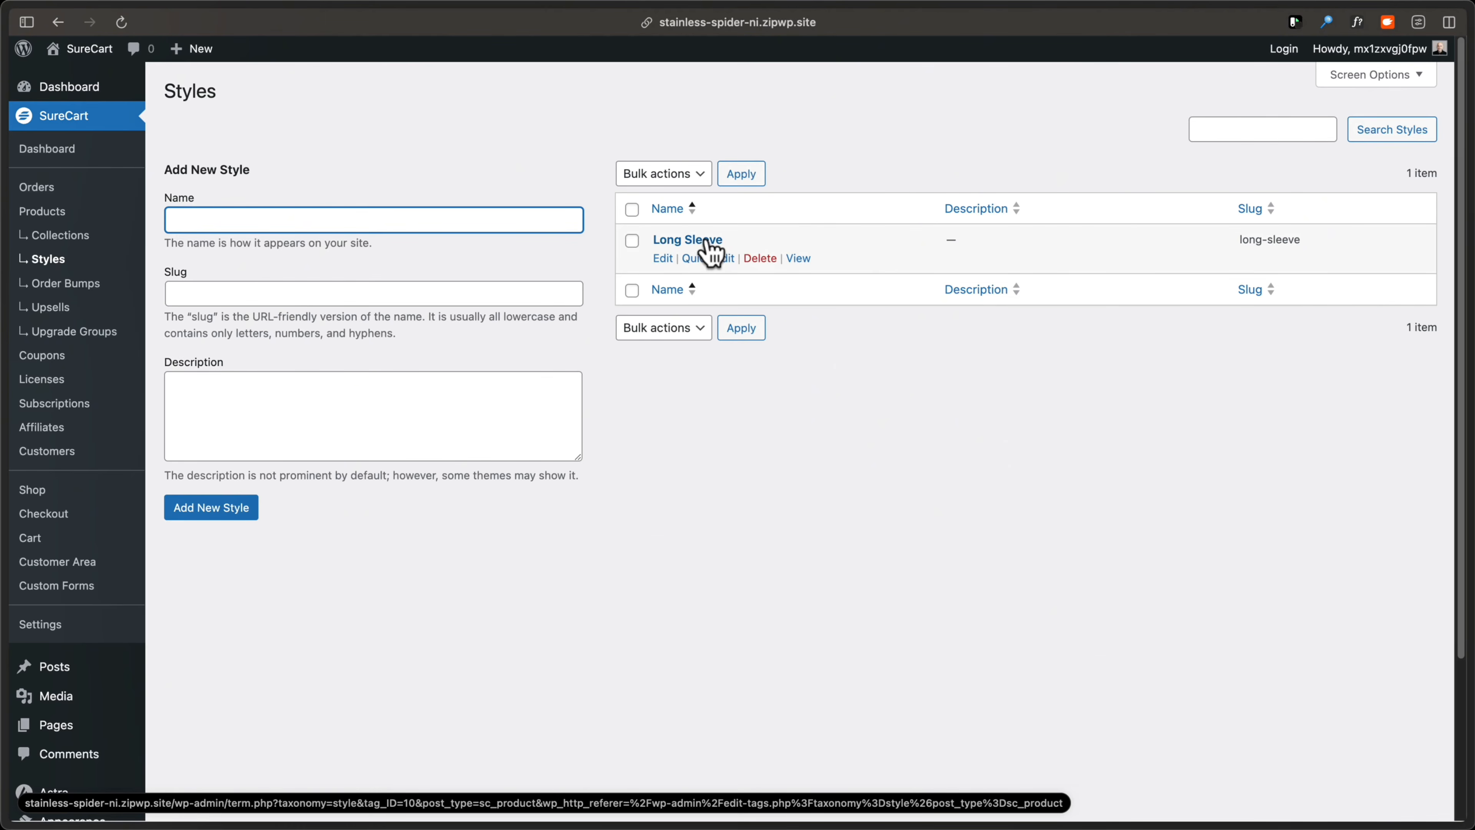
mouse_move(754, 261)
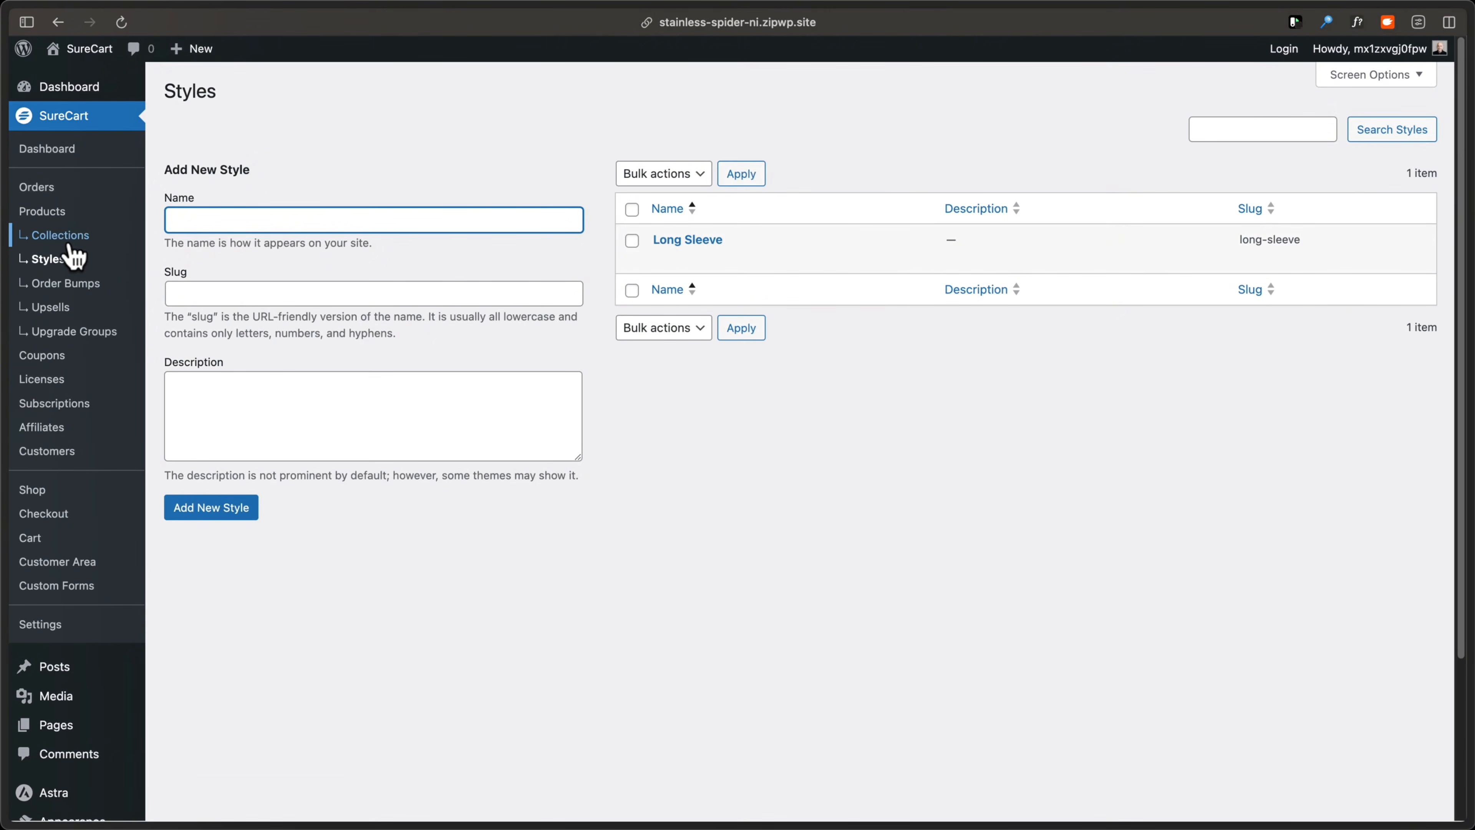
Step: Add a new style named Short Sleeve to the Simple Installment Product in SureCart and save the product
click(58, 213)
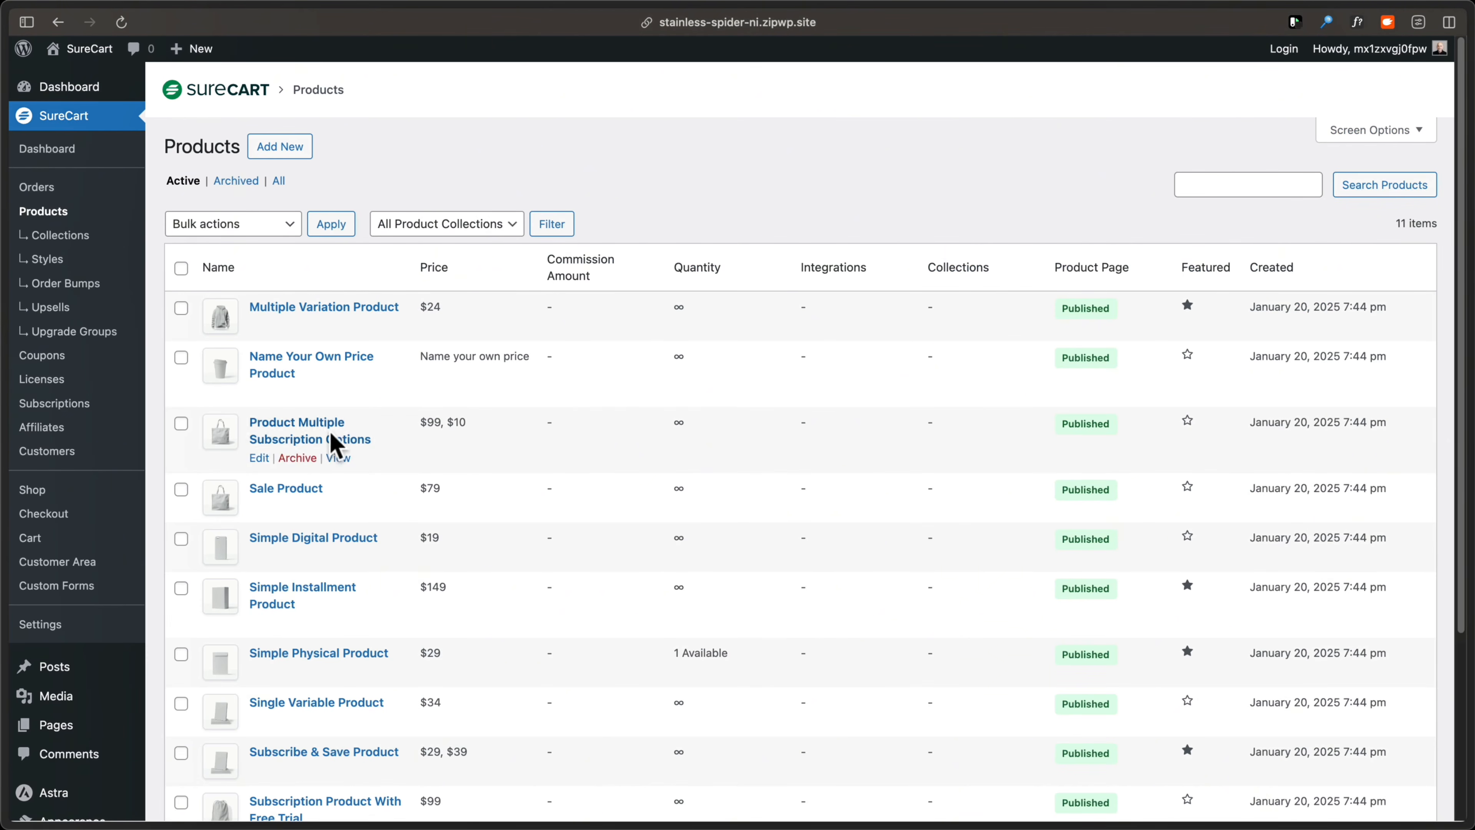
click(332, 595)
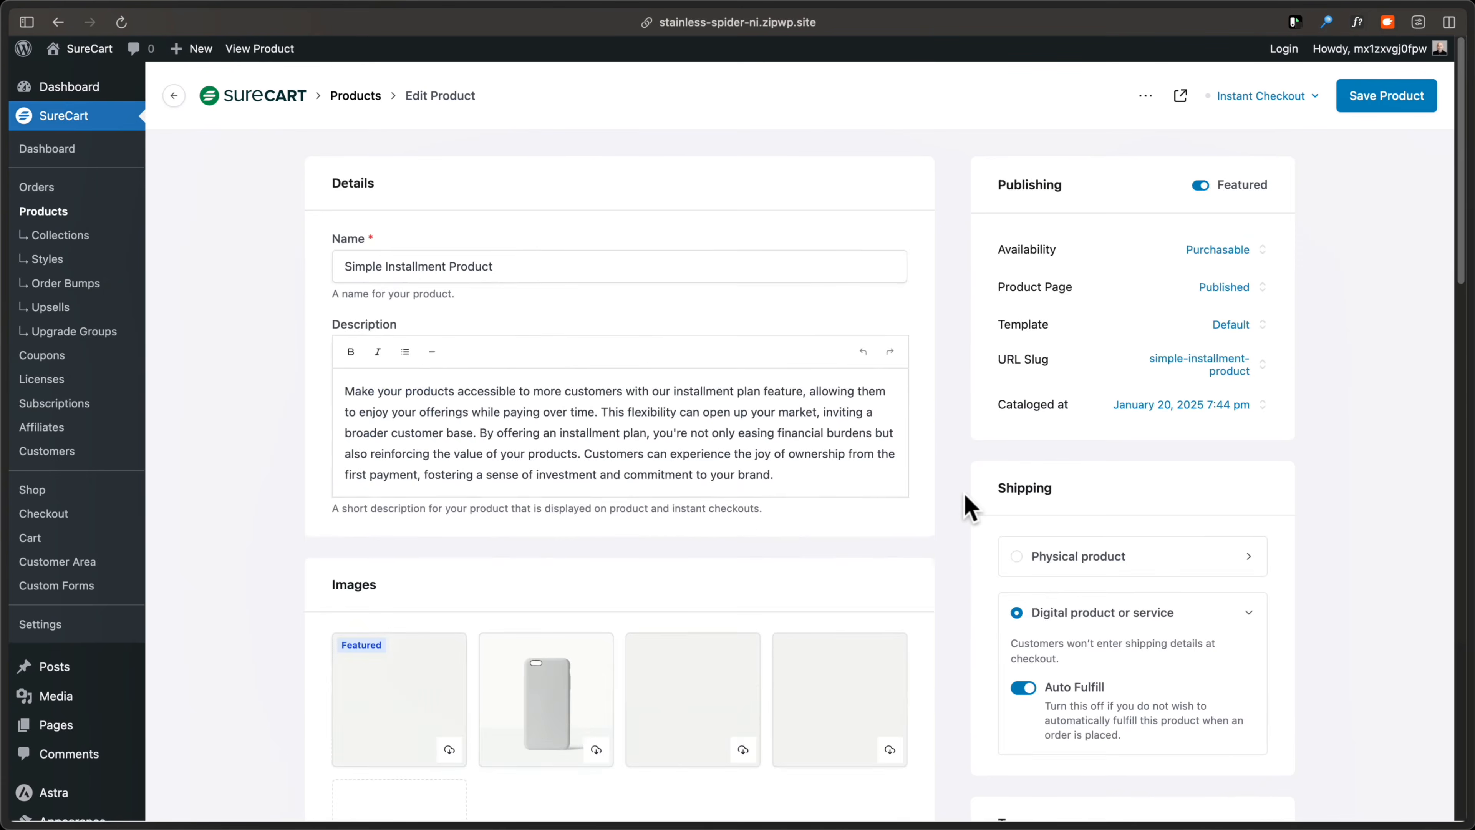
scroll(967, 505, down, 12)
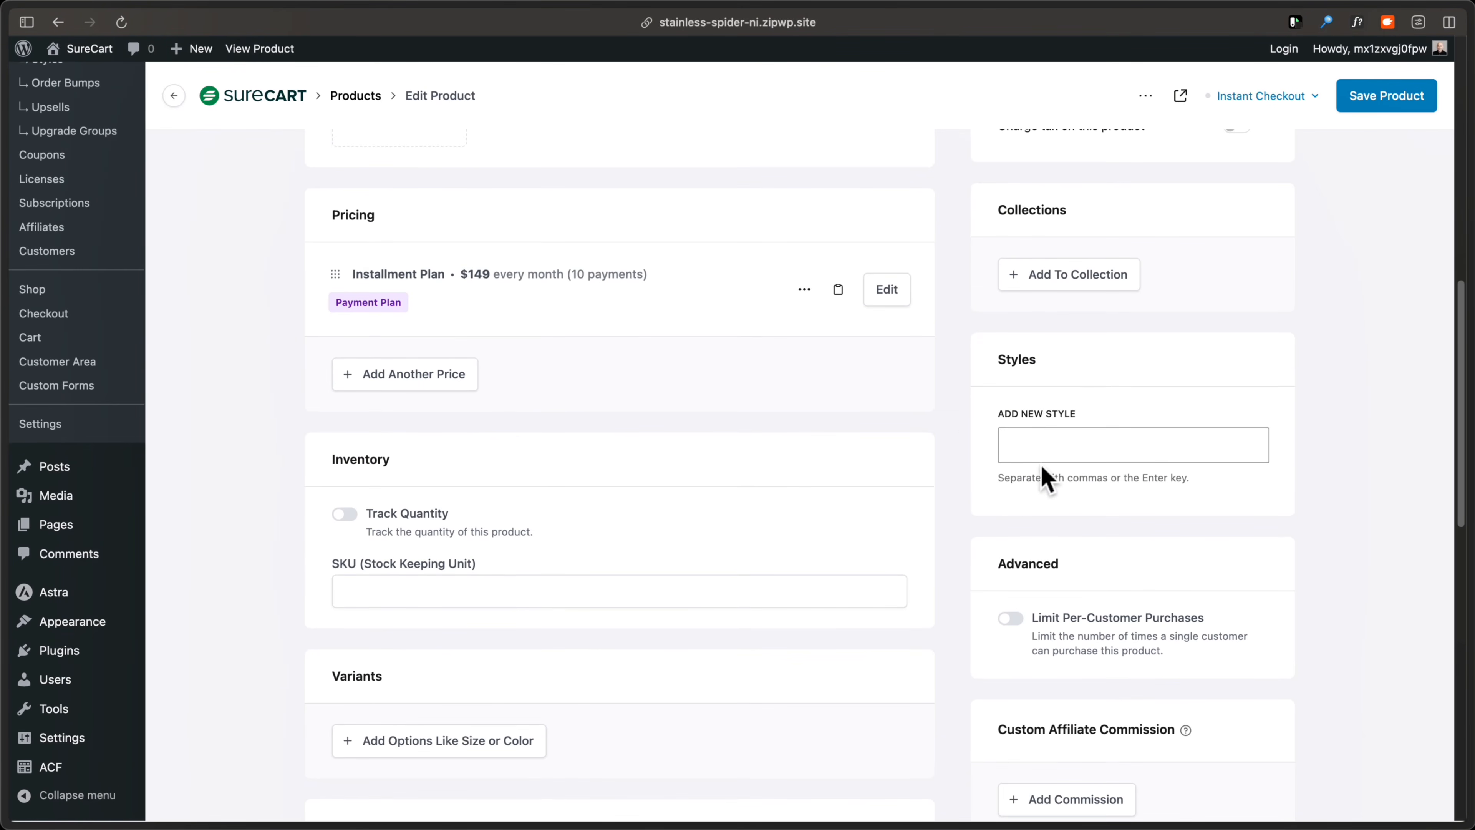
click(1064, 452)
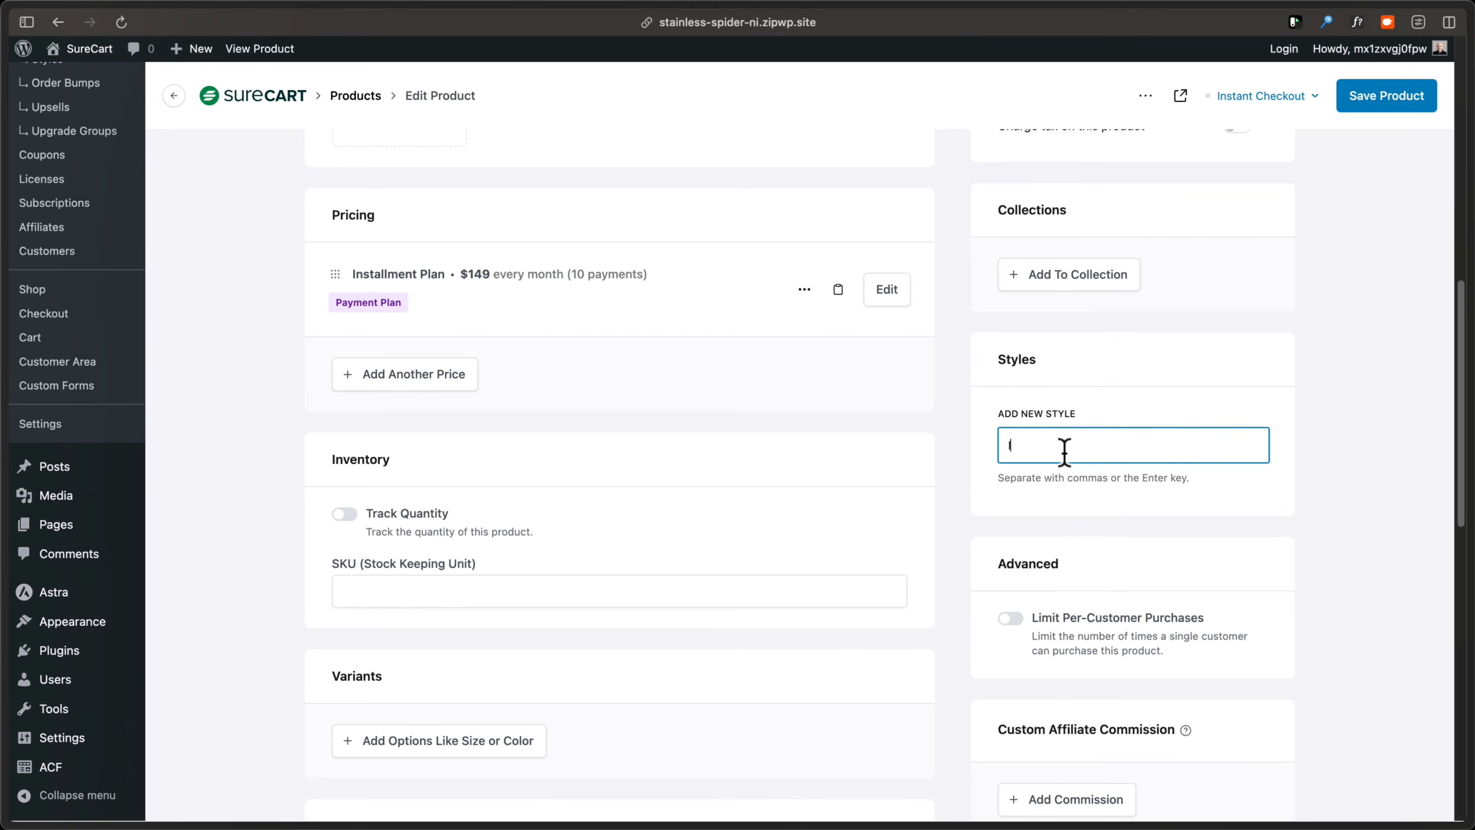
text(lo)
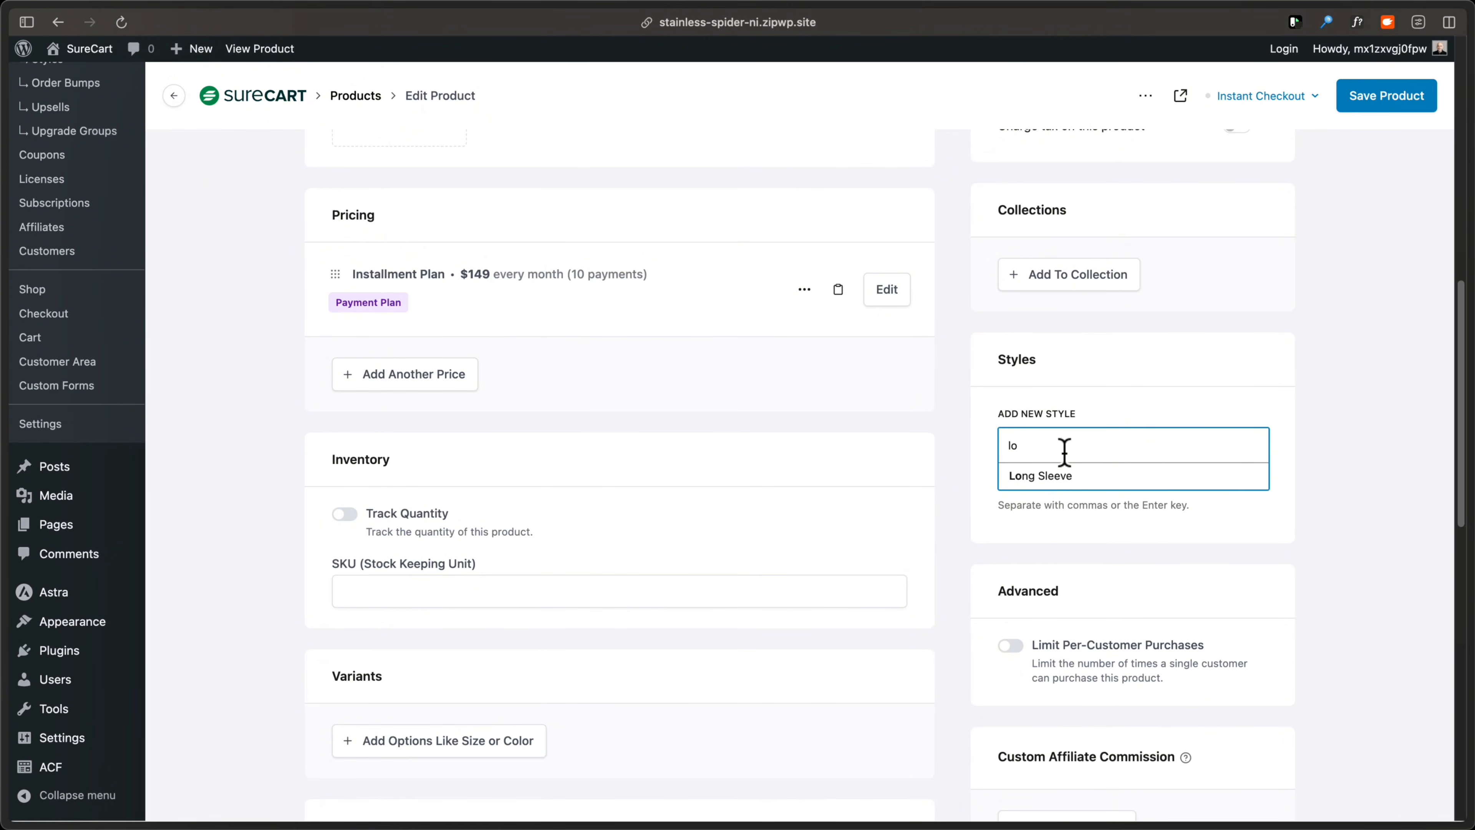
key(BackSpace)
key(BackSpace)
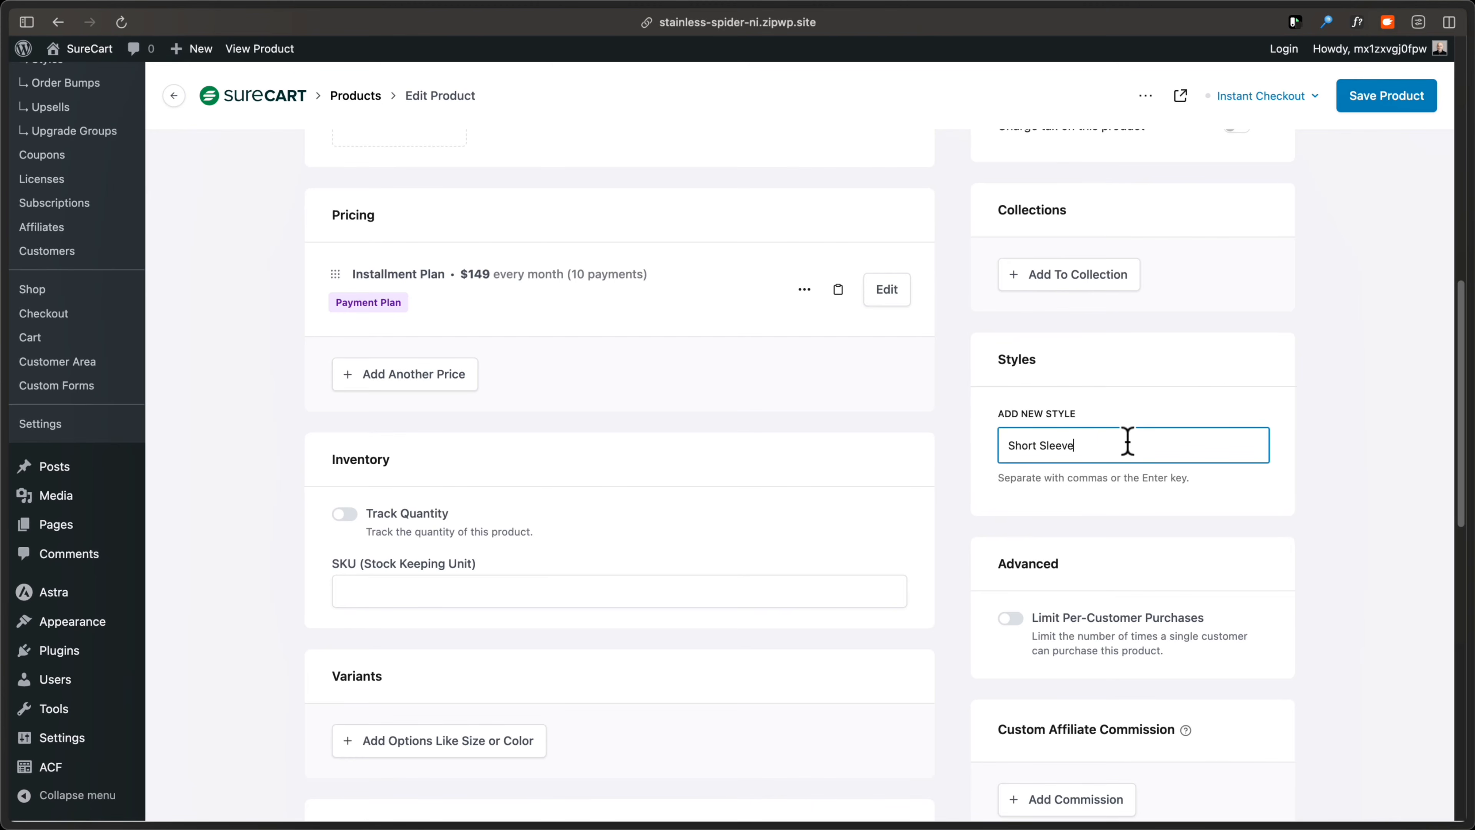
text(Short Sleeve)
key(Return)
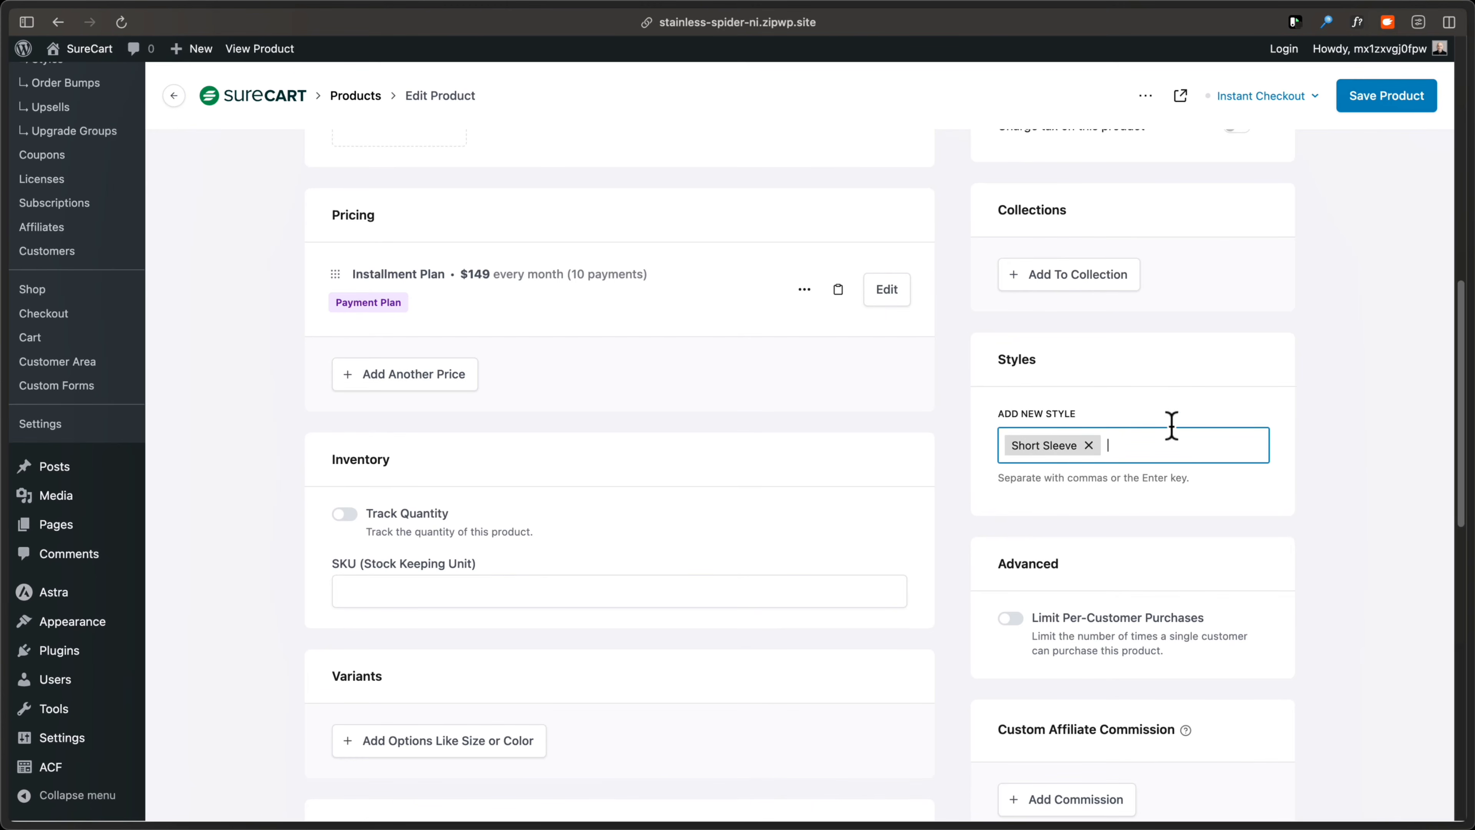
click(1365, 97)
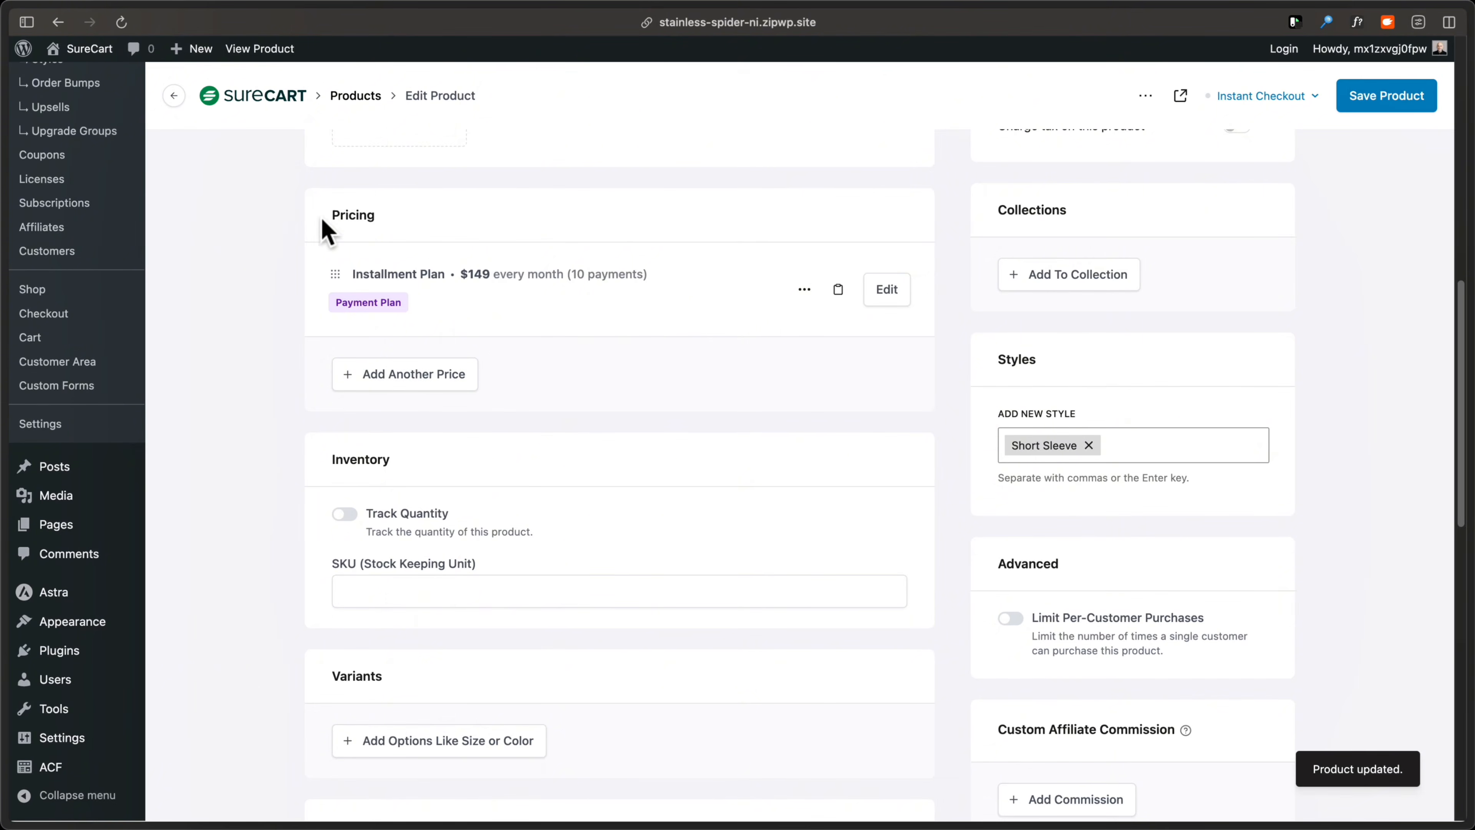
Step: Visit the live Shop page and check which filters are offered in its sidebar
scroll(209, 216, up, 10)
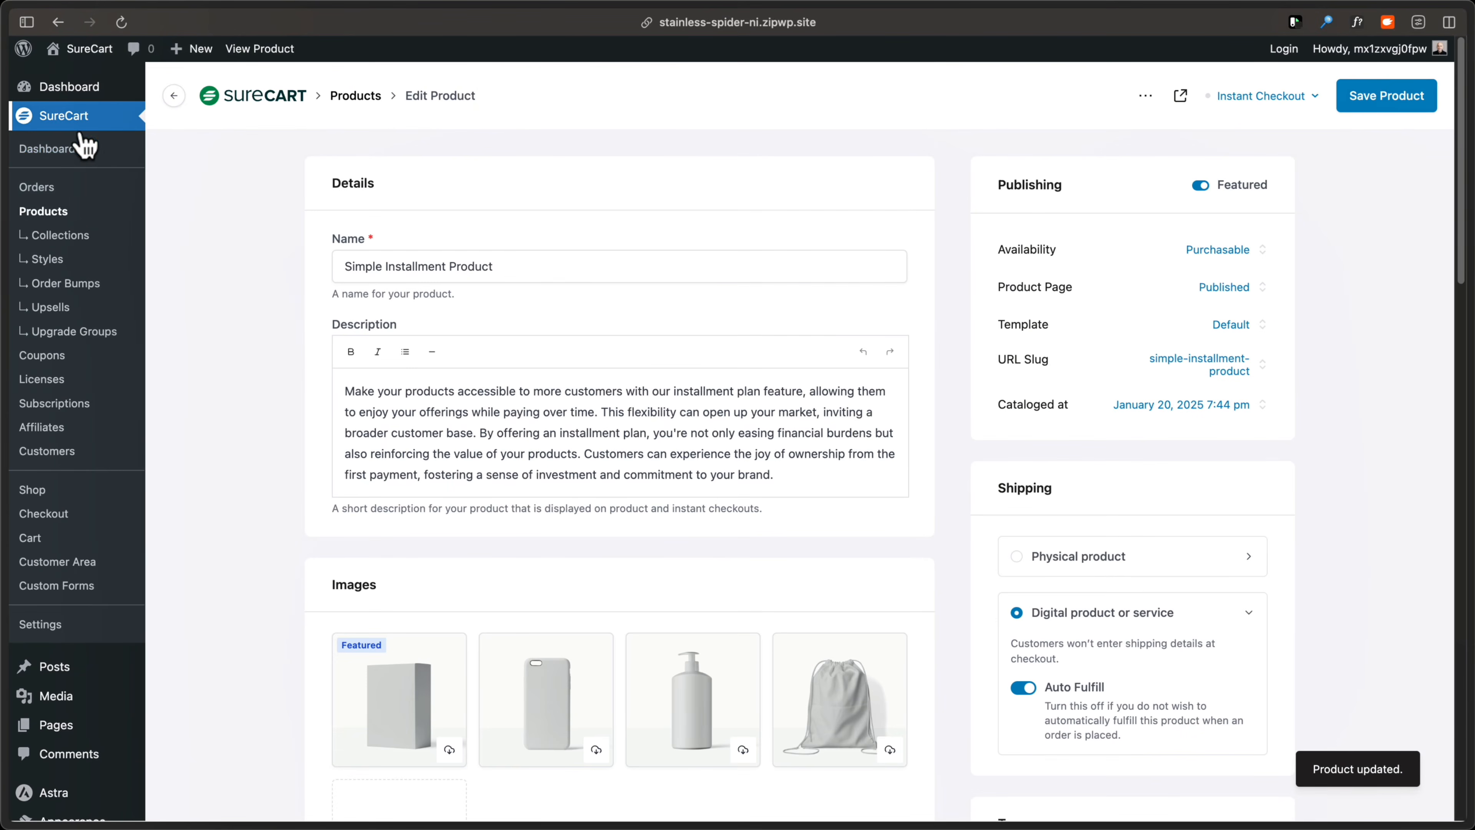
click(80, 79)
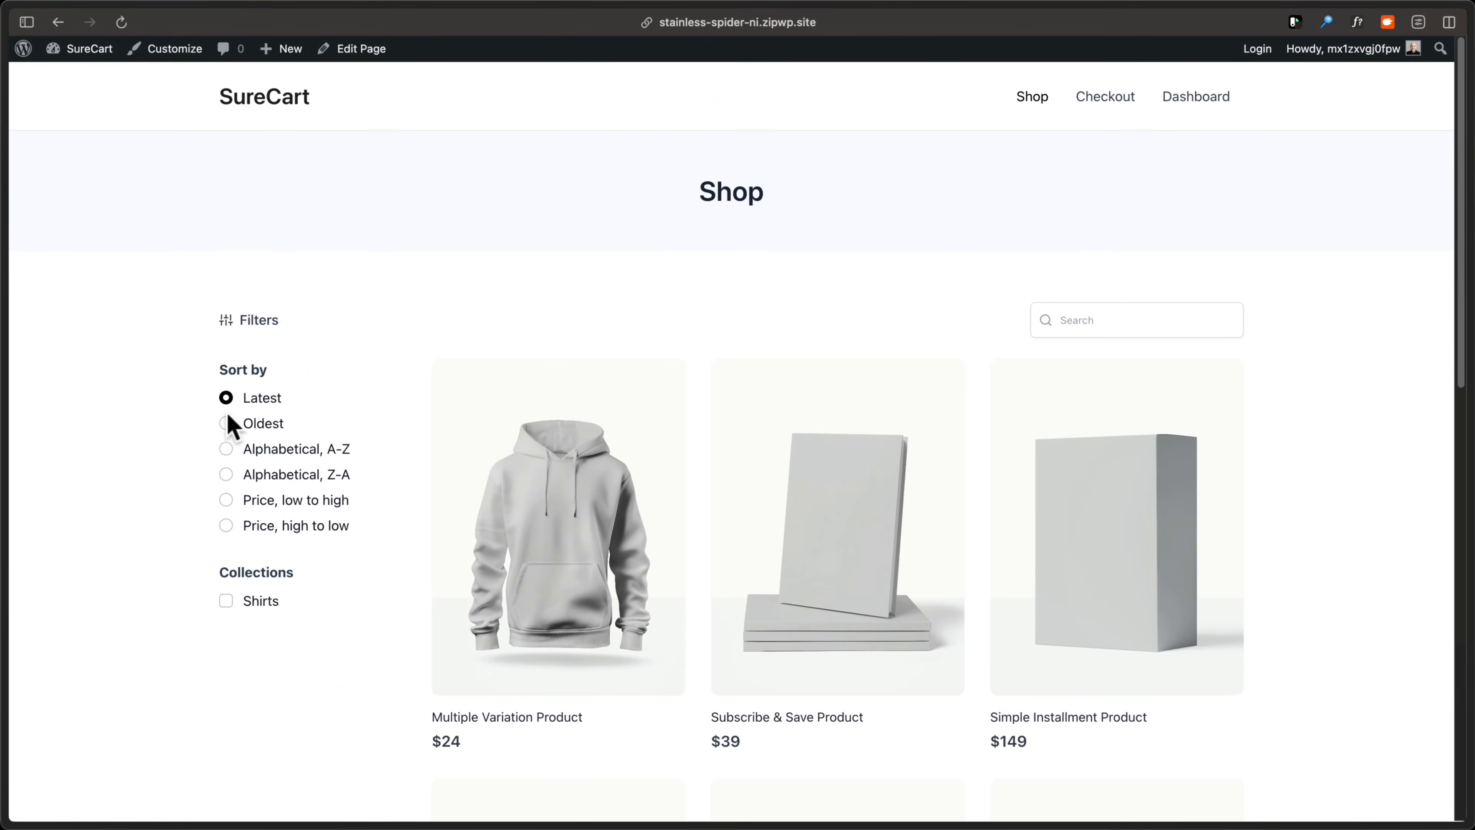
scroll(304, 485, down, 3)
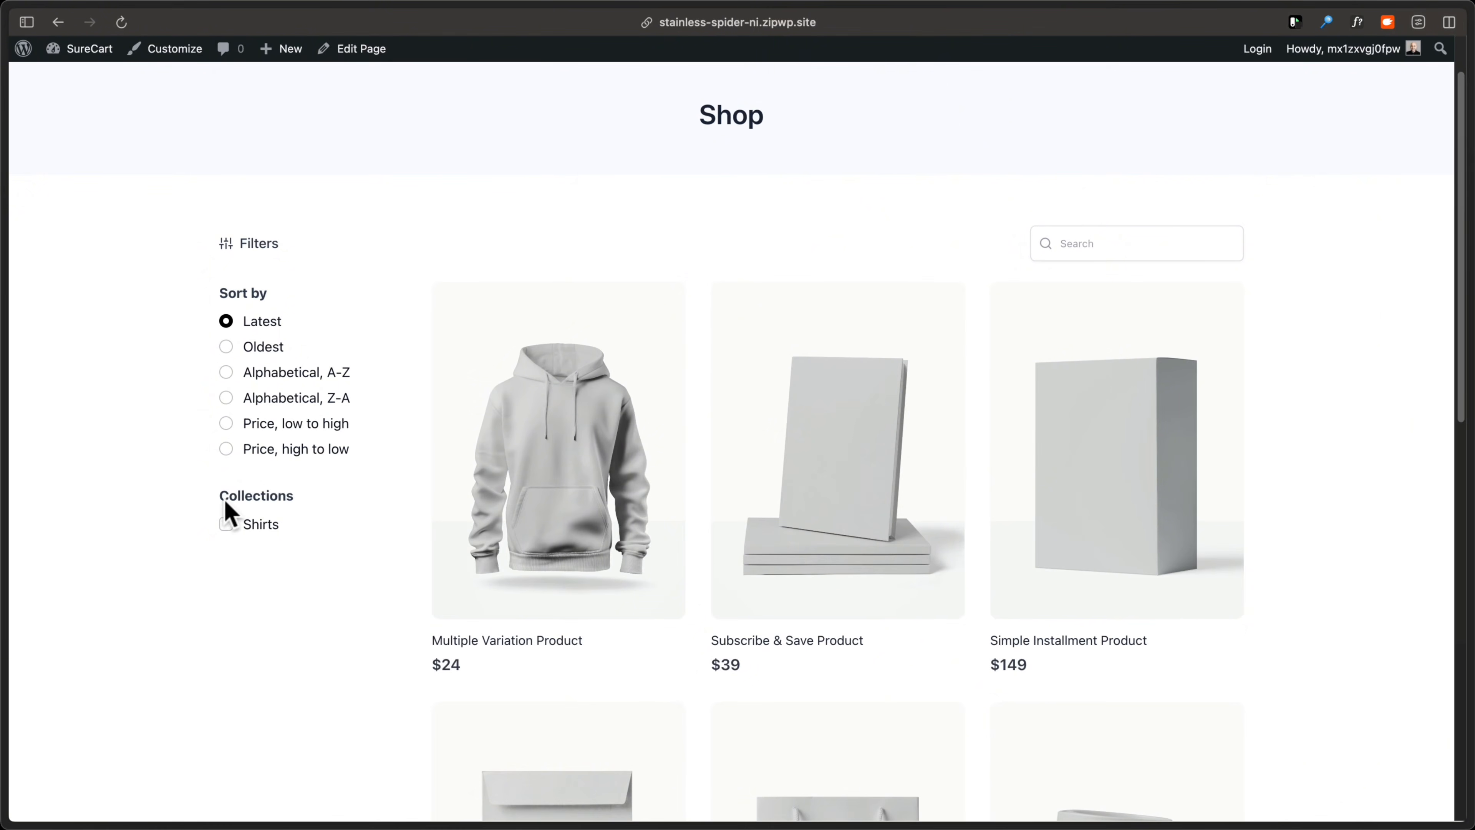
drag(224, 499, 219, 535)
scroll(278, 574, up, 1)
scroll(280, 575, up, 1)
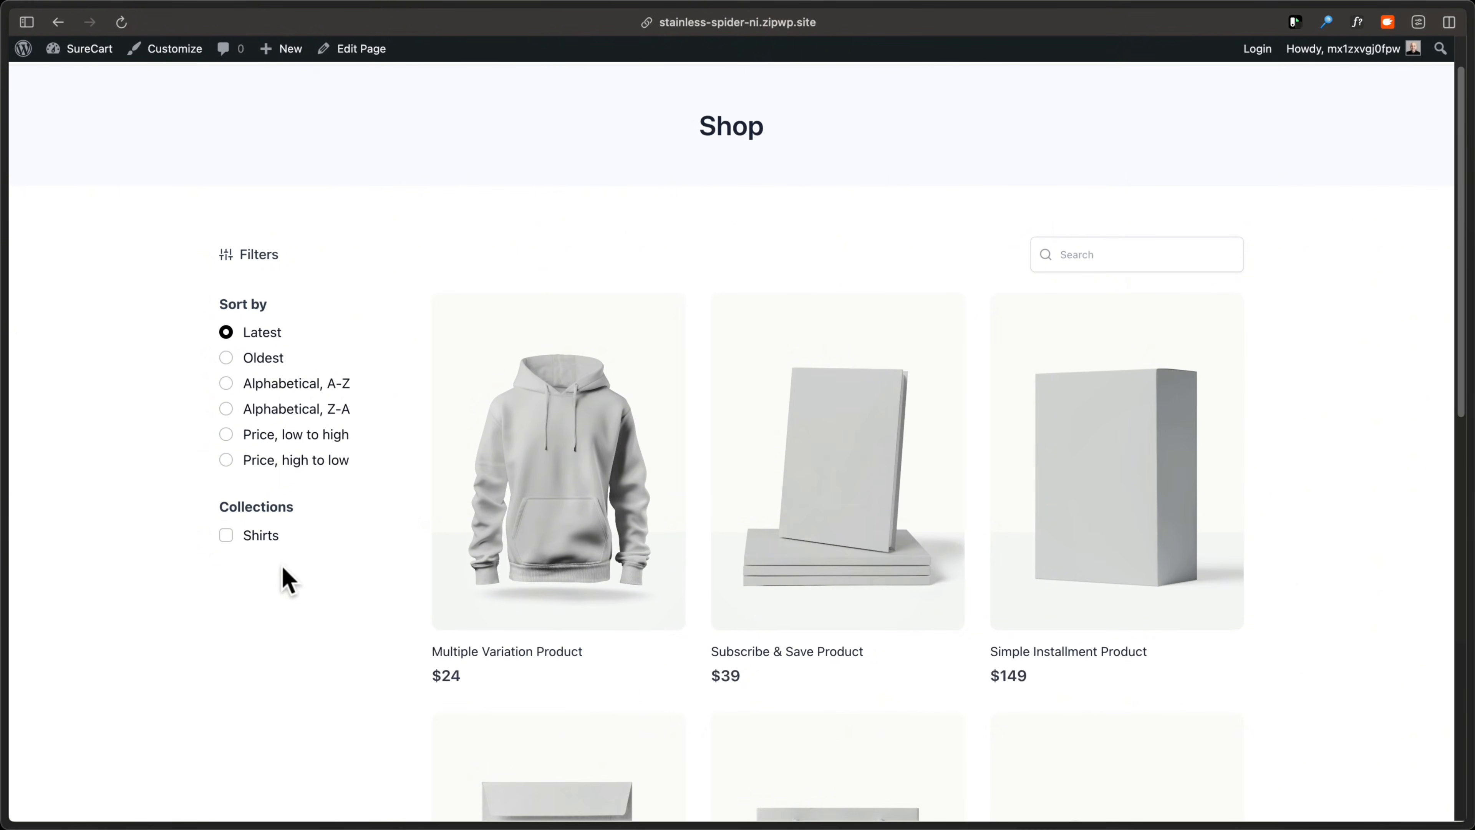
Step: Open the Shop page for editing and duplicate the Collections filter block in the Sidebar
click(352, 51)
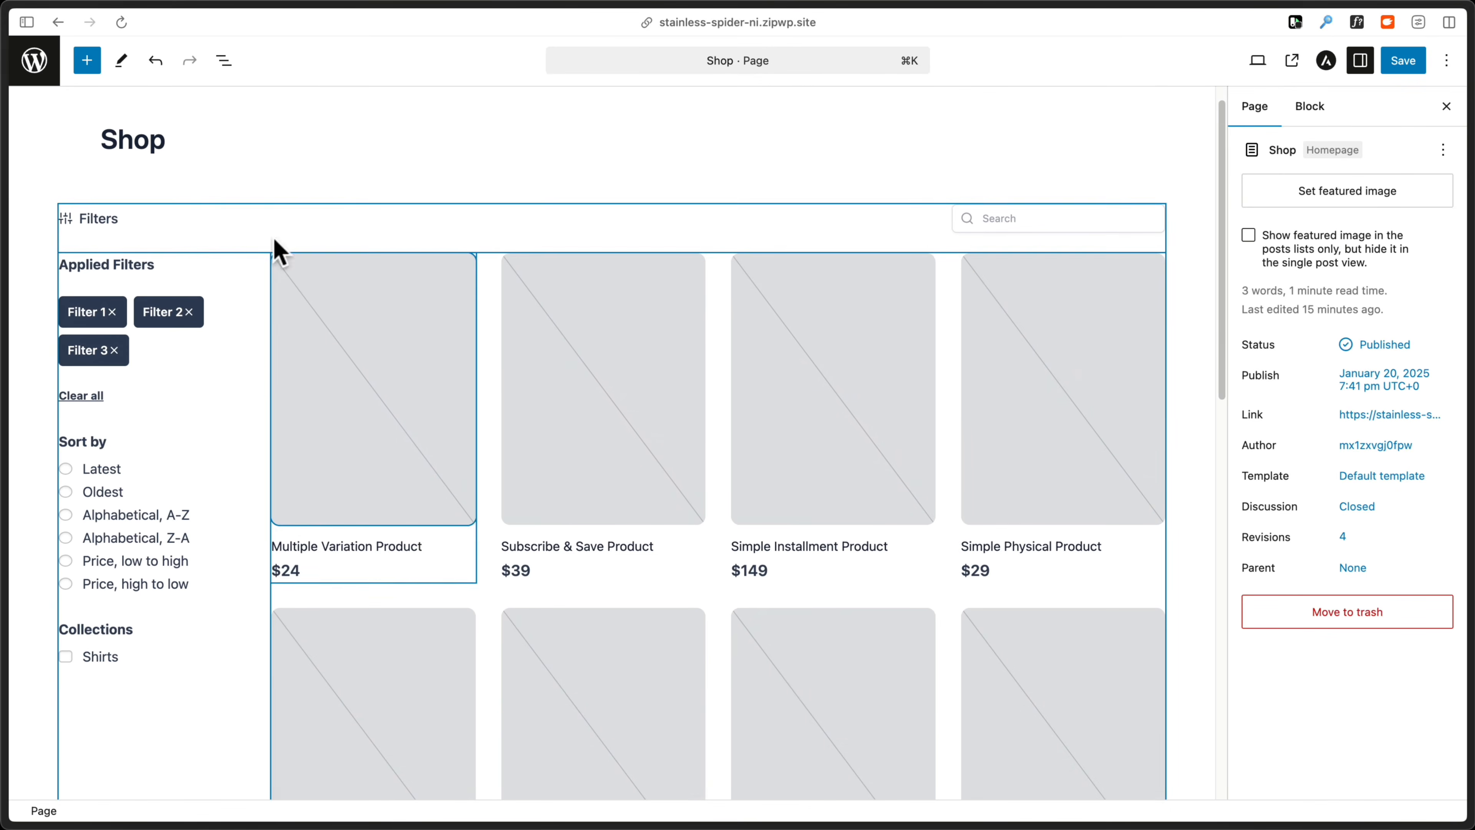
click(224, 62)
click(409, 642)
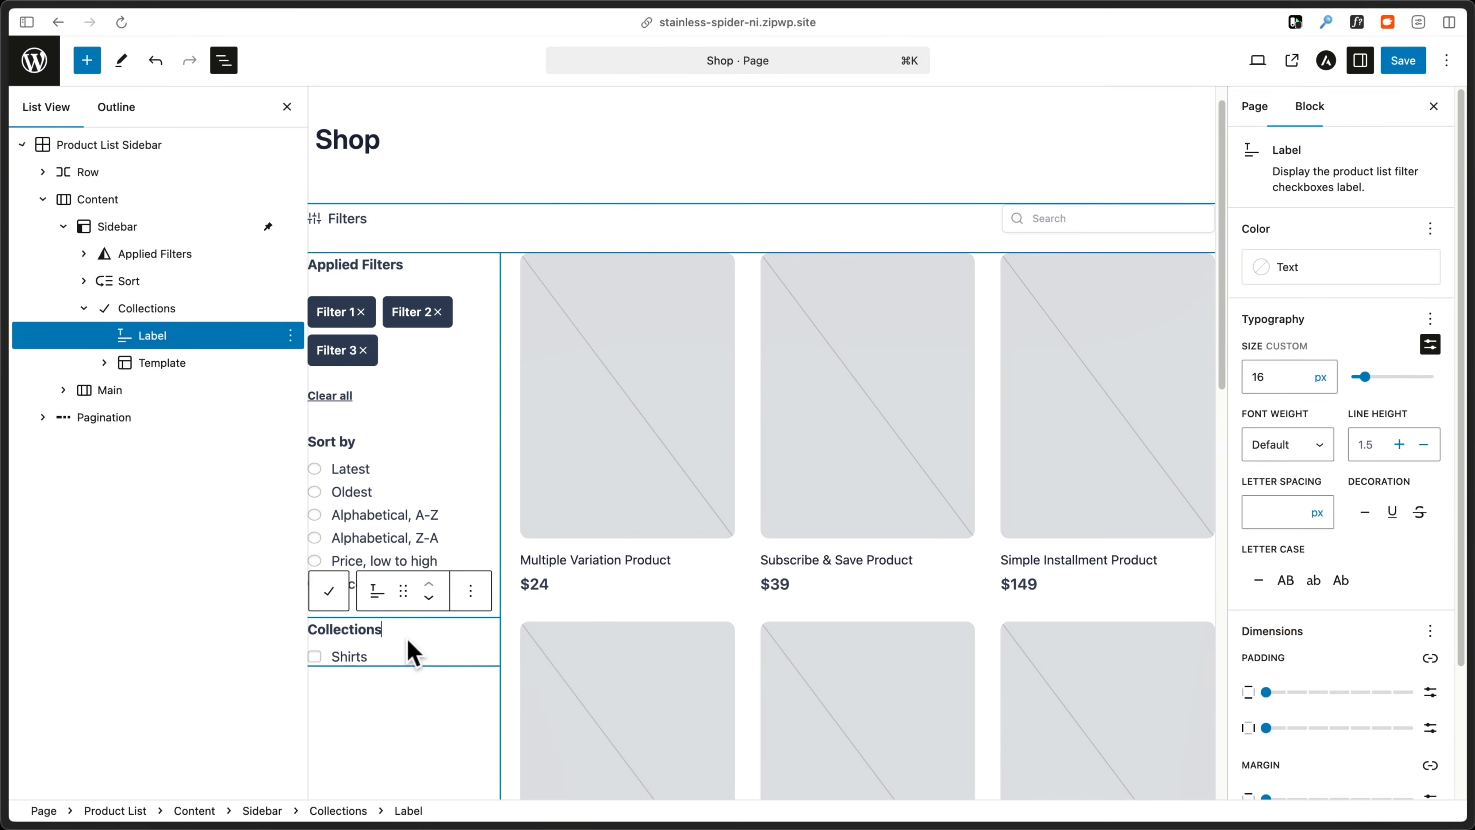
click(152, 308)
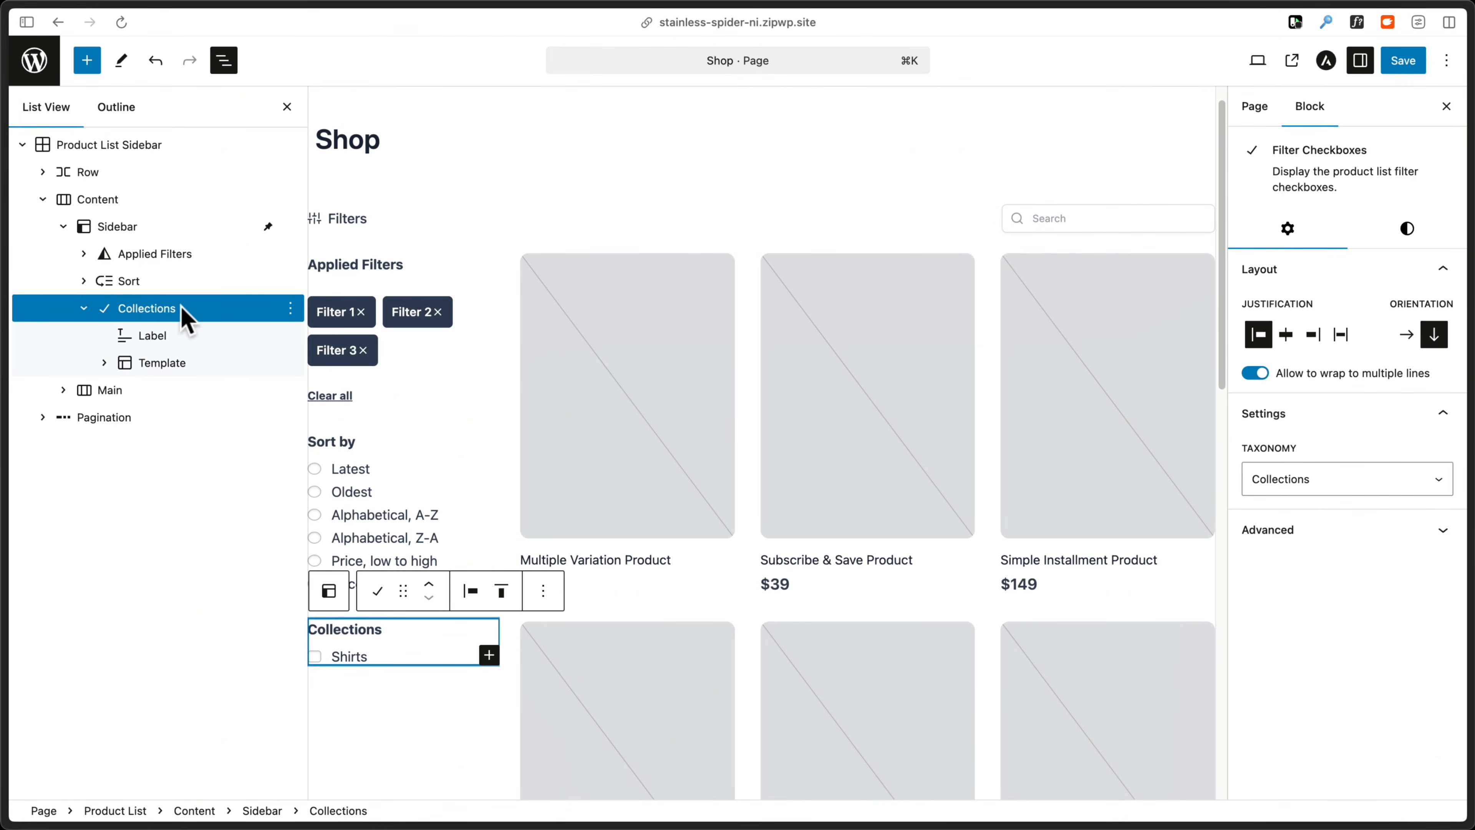
click(291, 308)
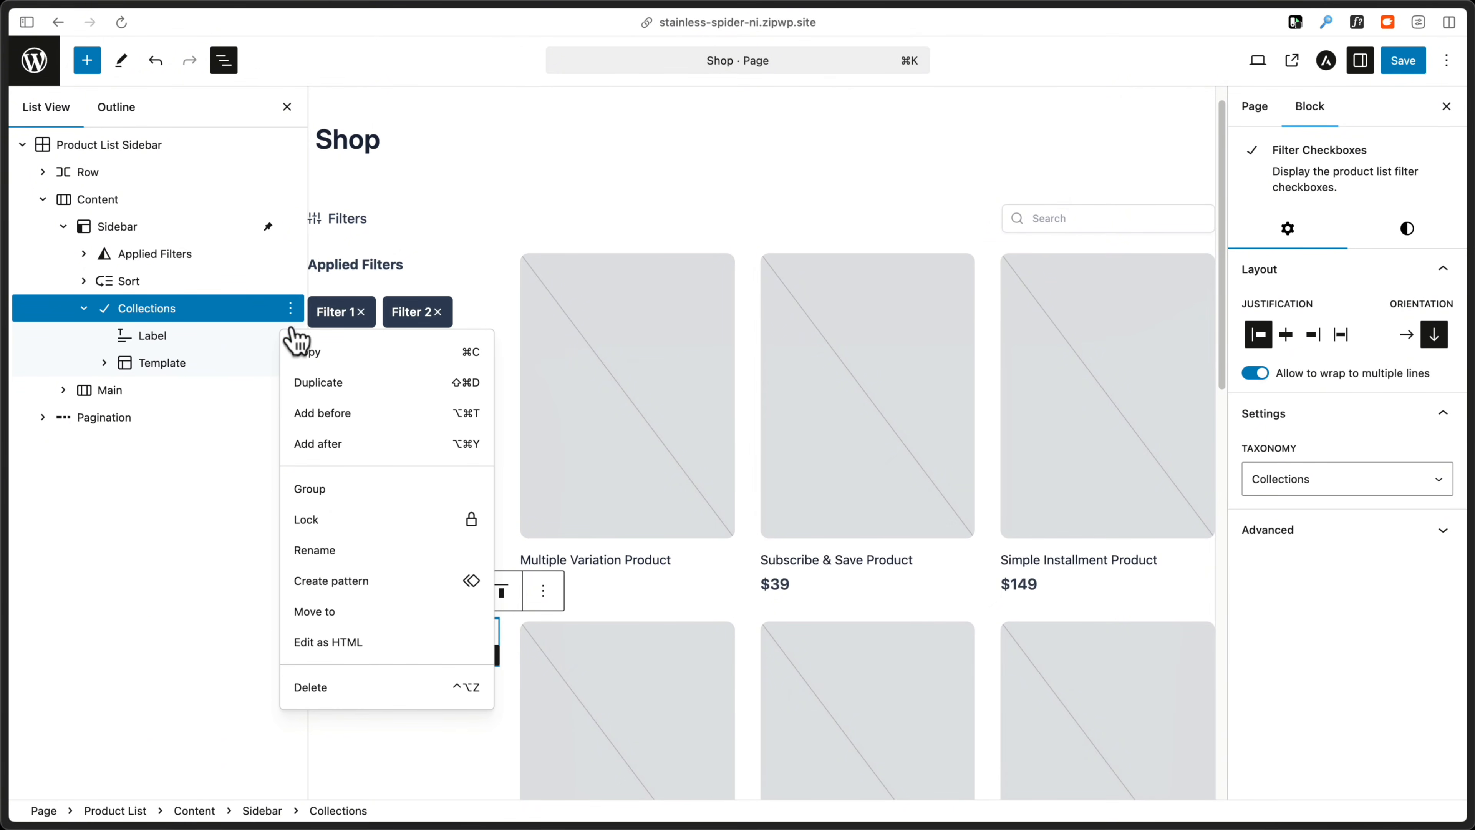
click(314, 382)
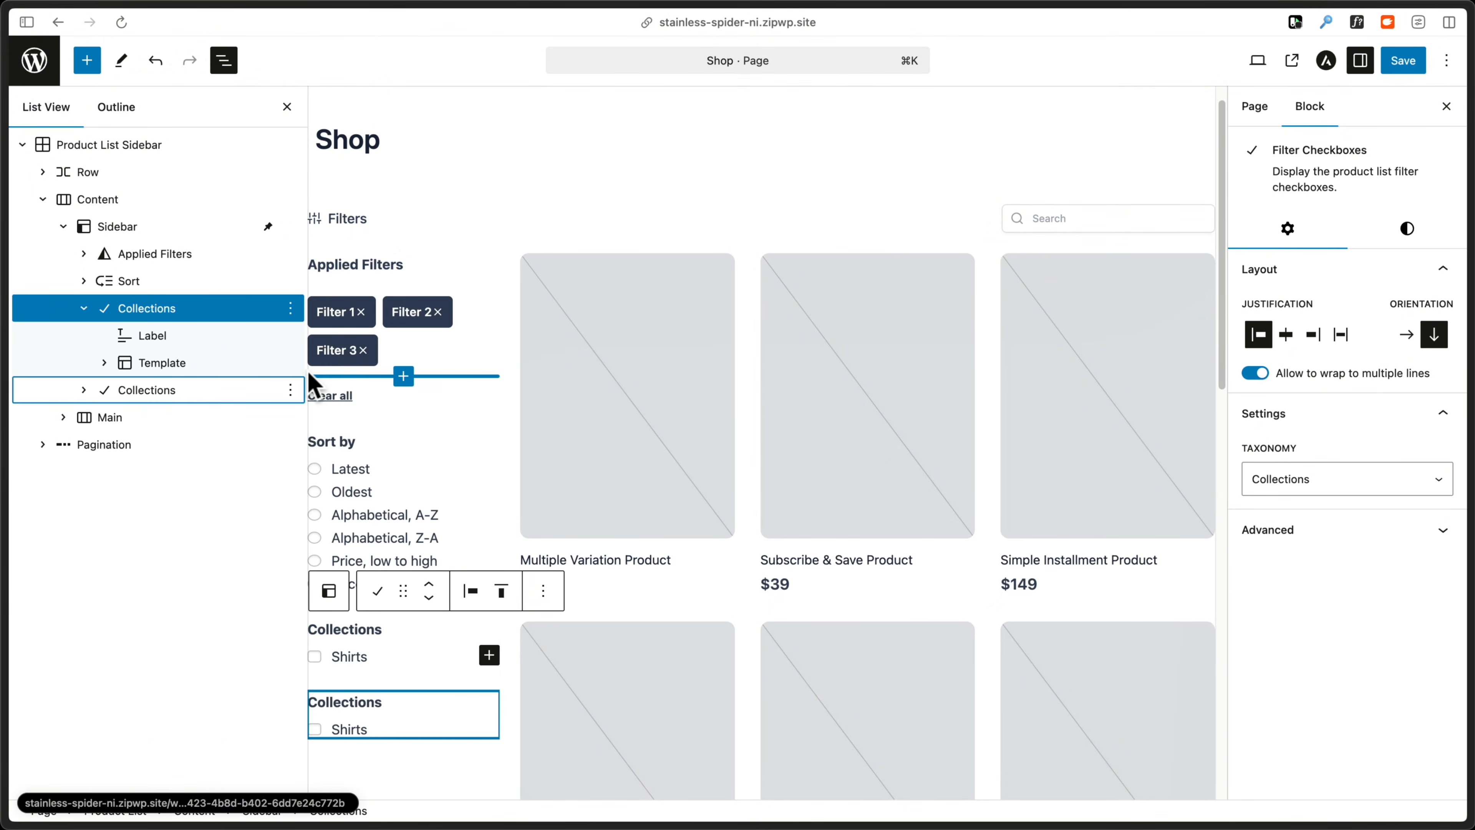
Step: Set the duplicated Collections filter's taxonomy to Styles and save the page
scroll(511, 479, down, 3)
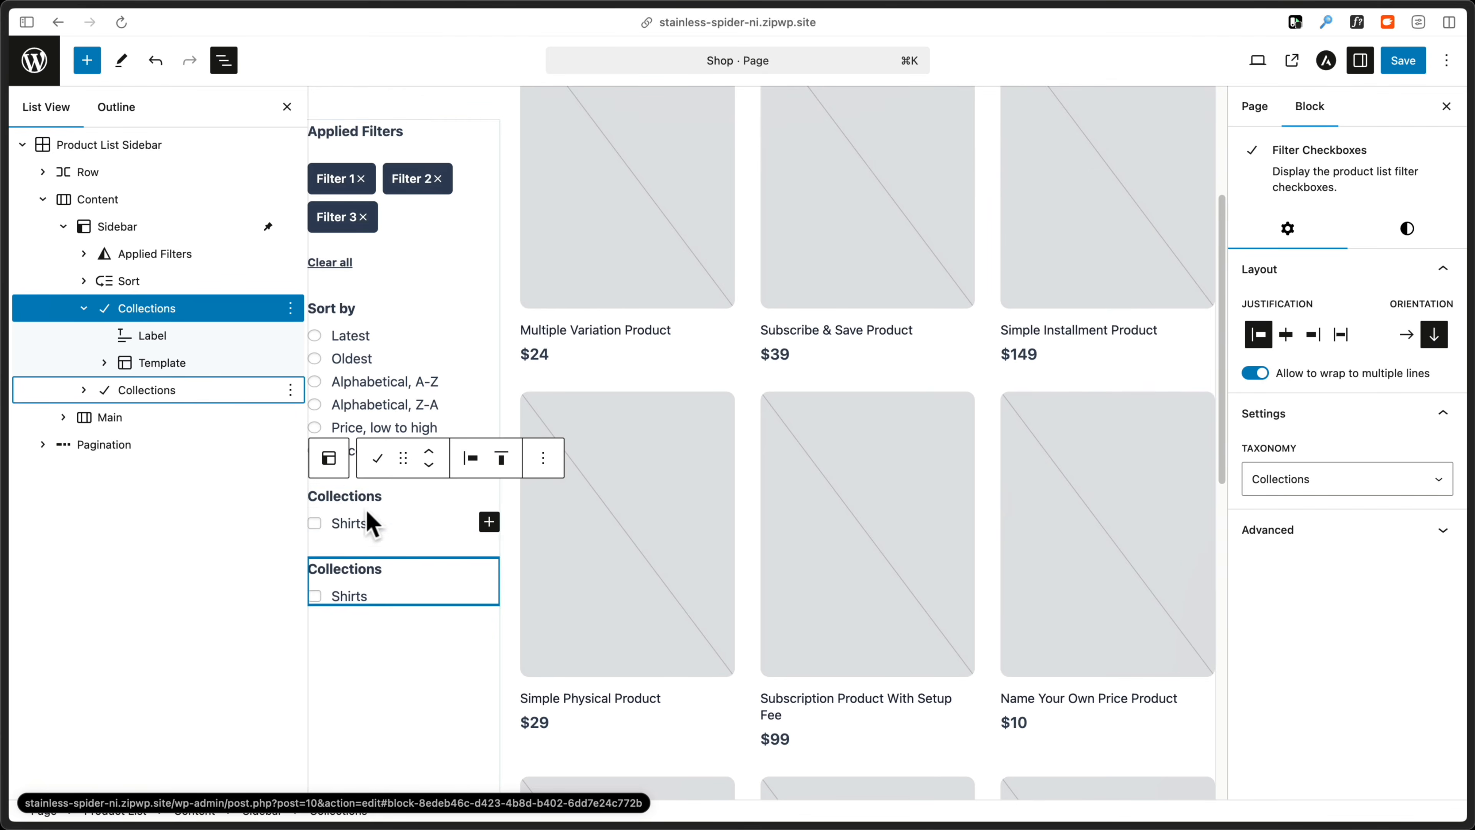
click(199, 391)
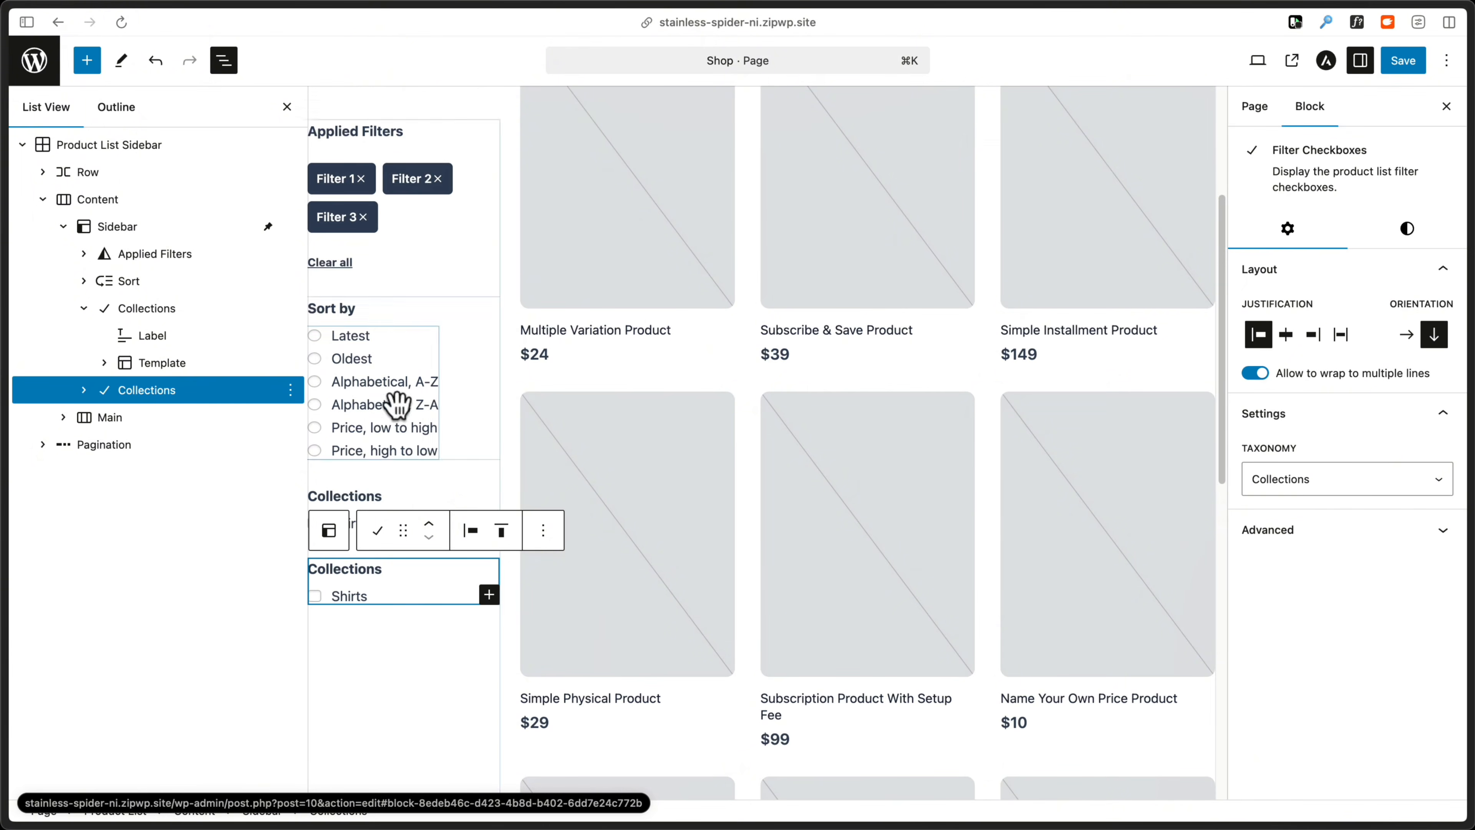
click(1322, 481)
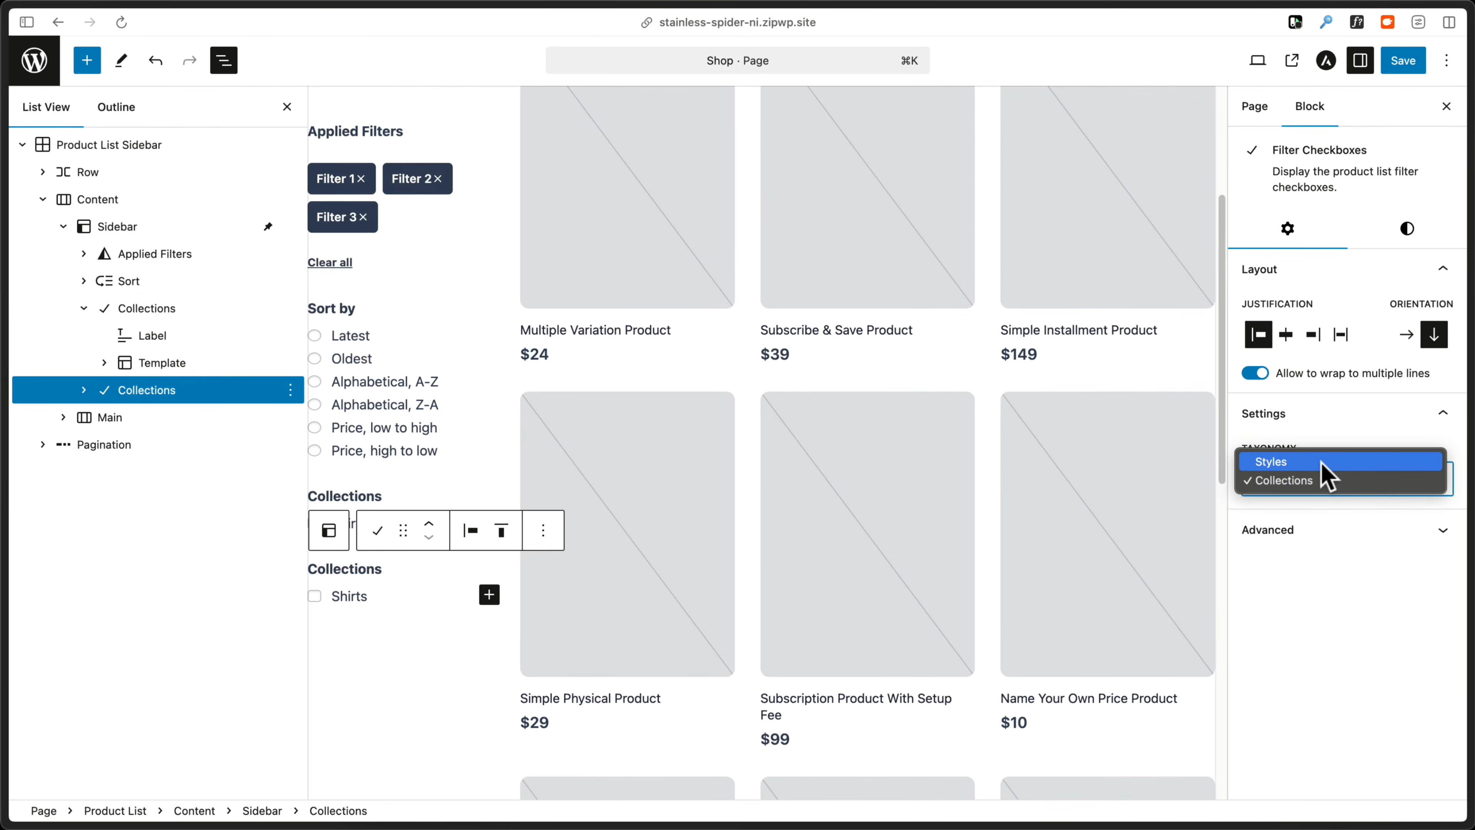
click(1321, 462)
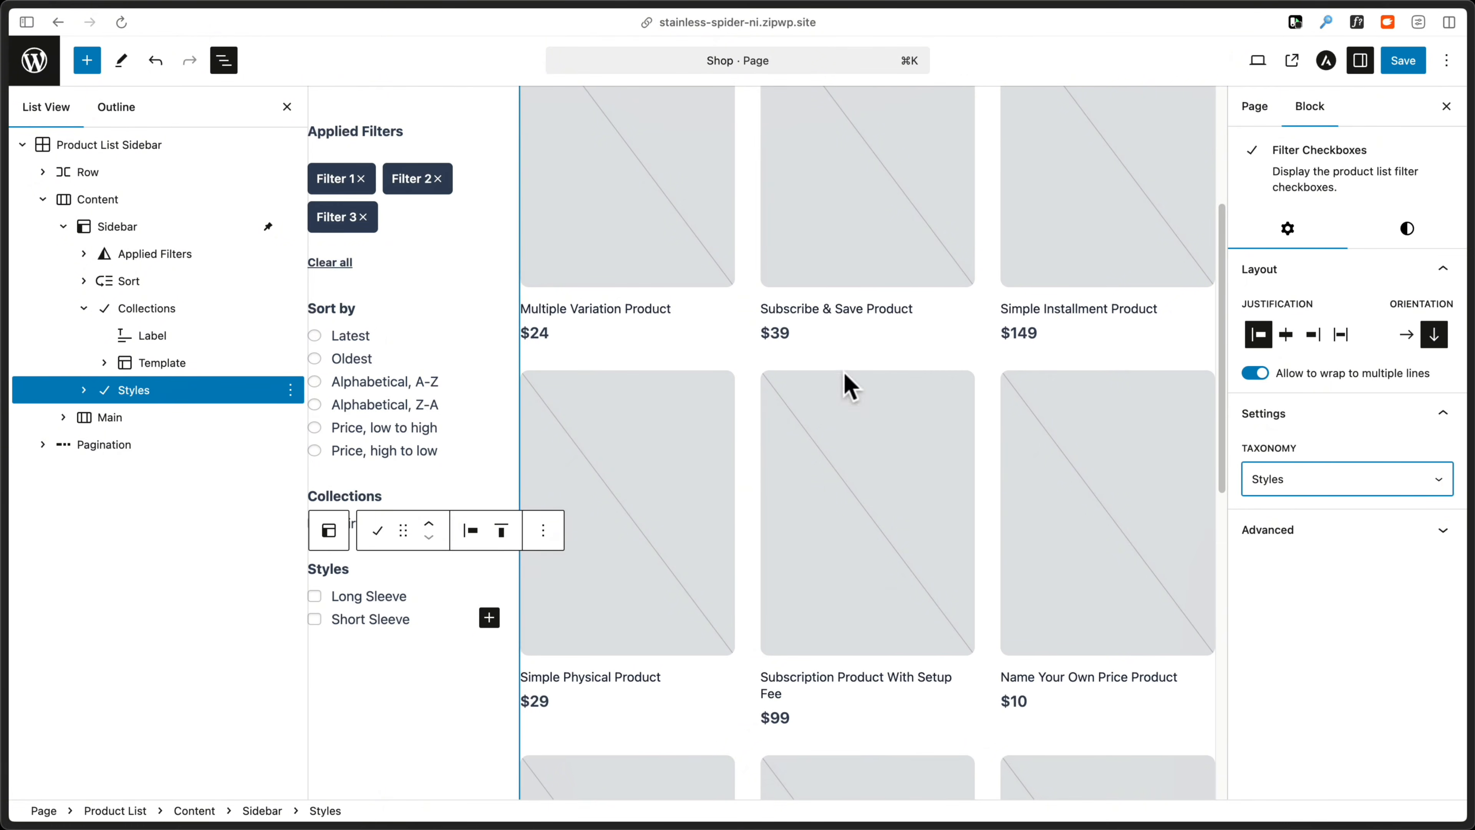
click(1401, 65)
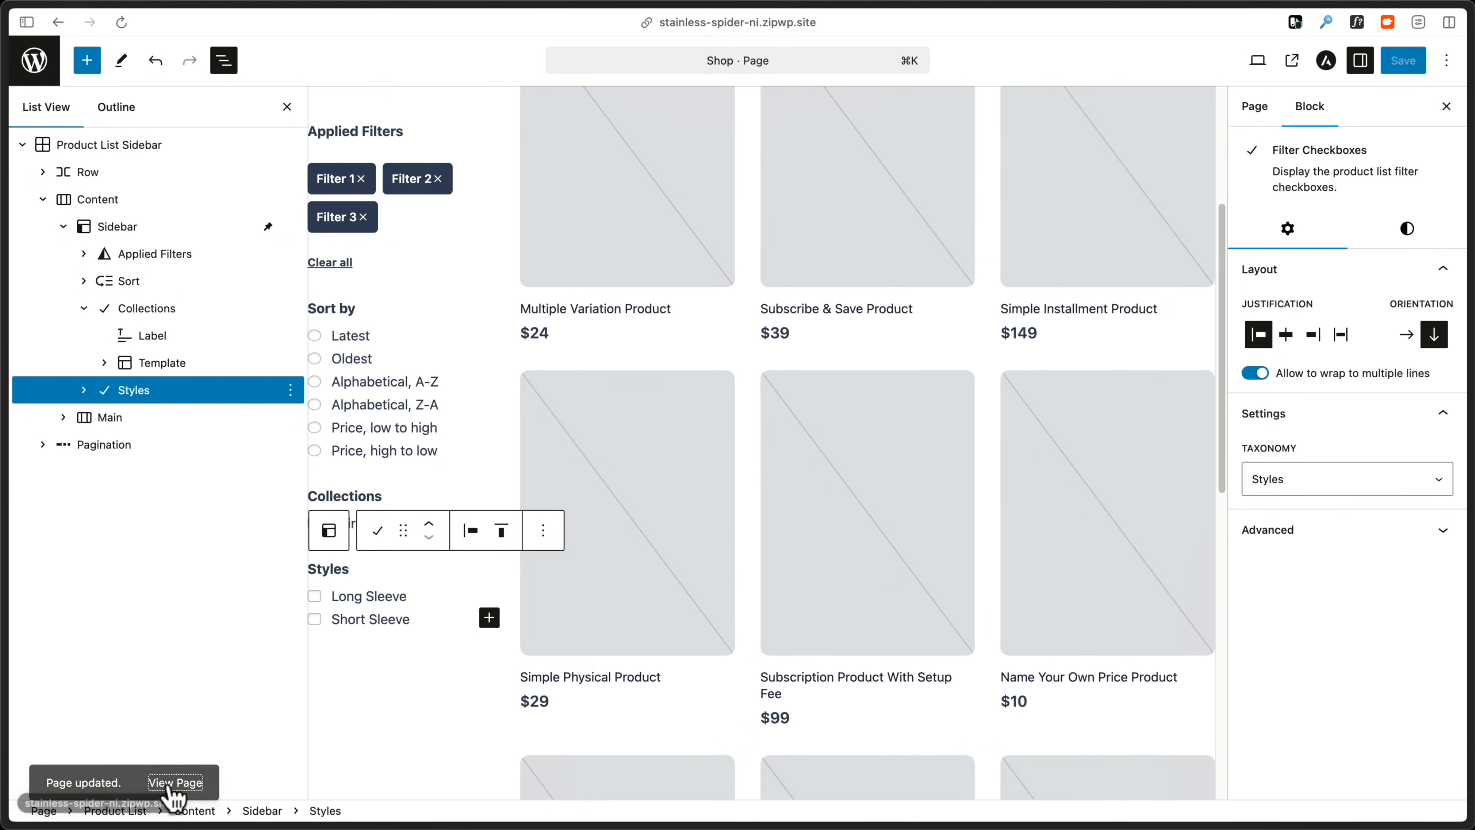
Step: View the updated Shop page and test filtering the products by Long Sleeve and Short Sleeve
click(175, 783)
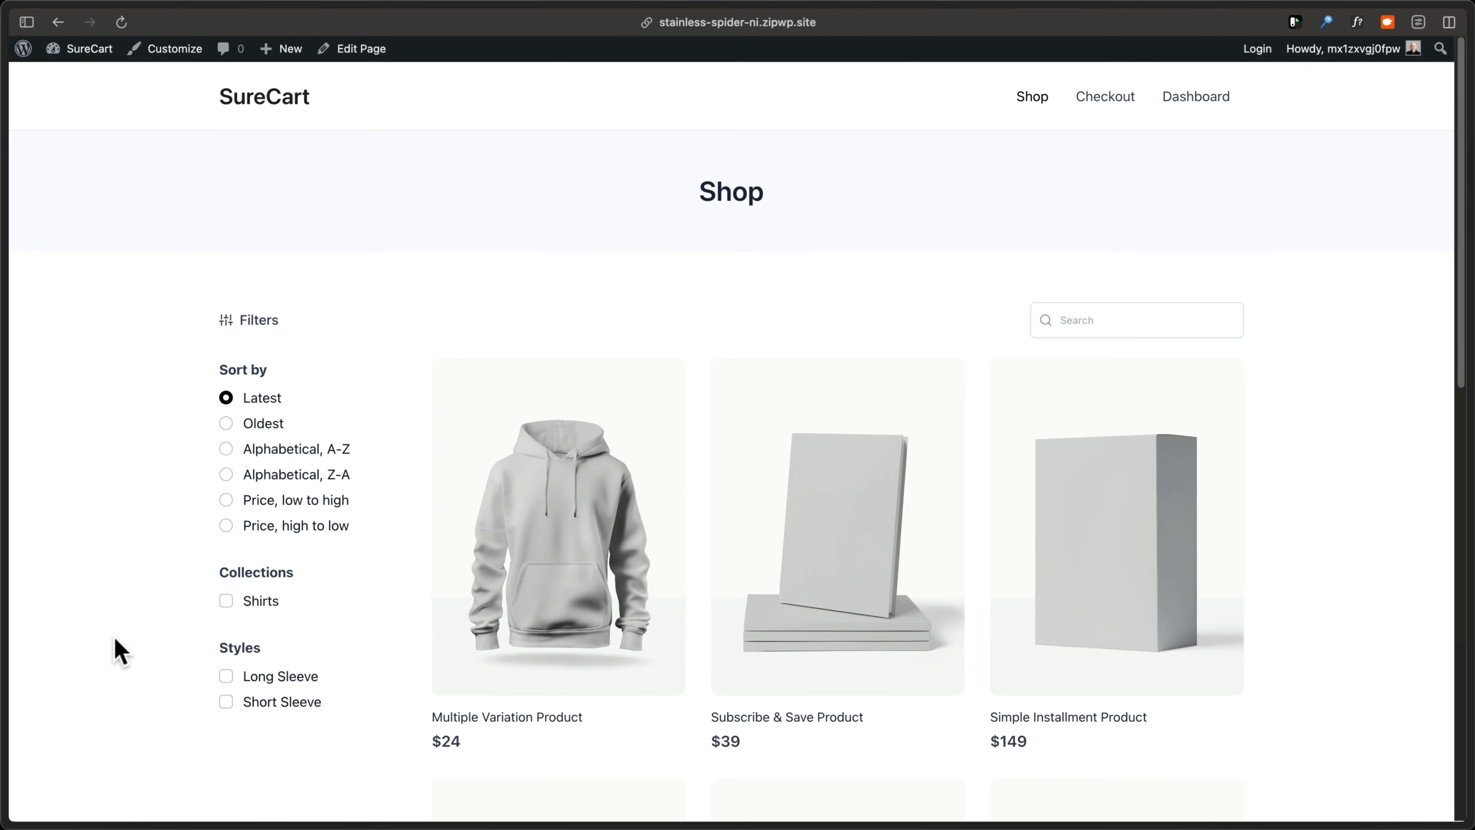
scroll(247, 587, down, 1)
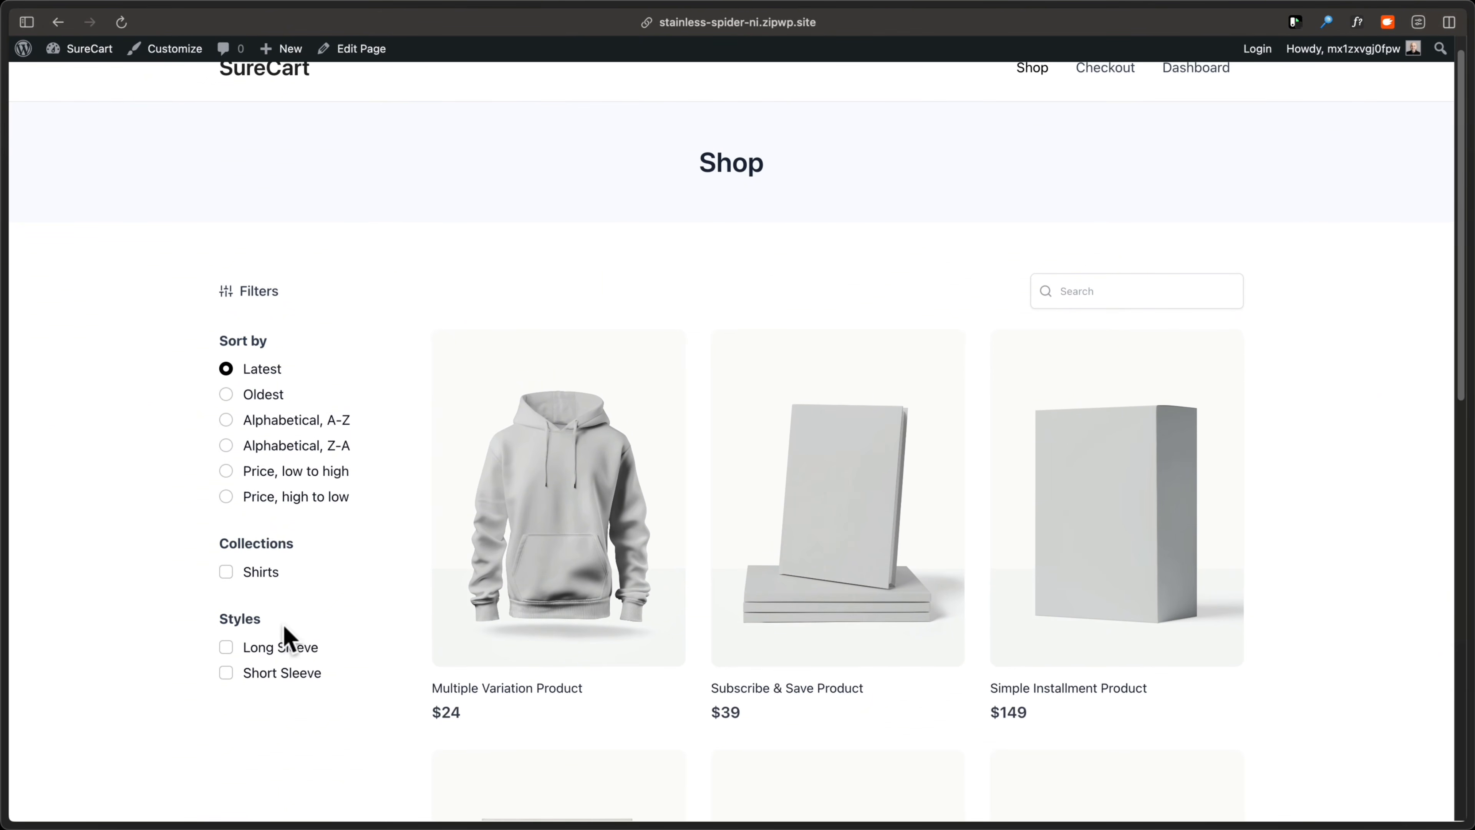
click(226, 647)
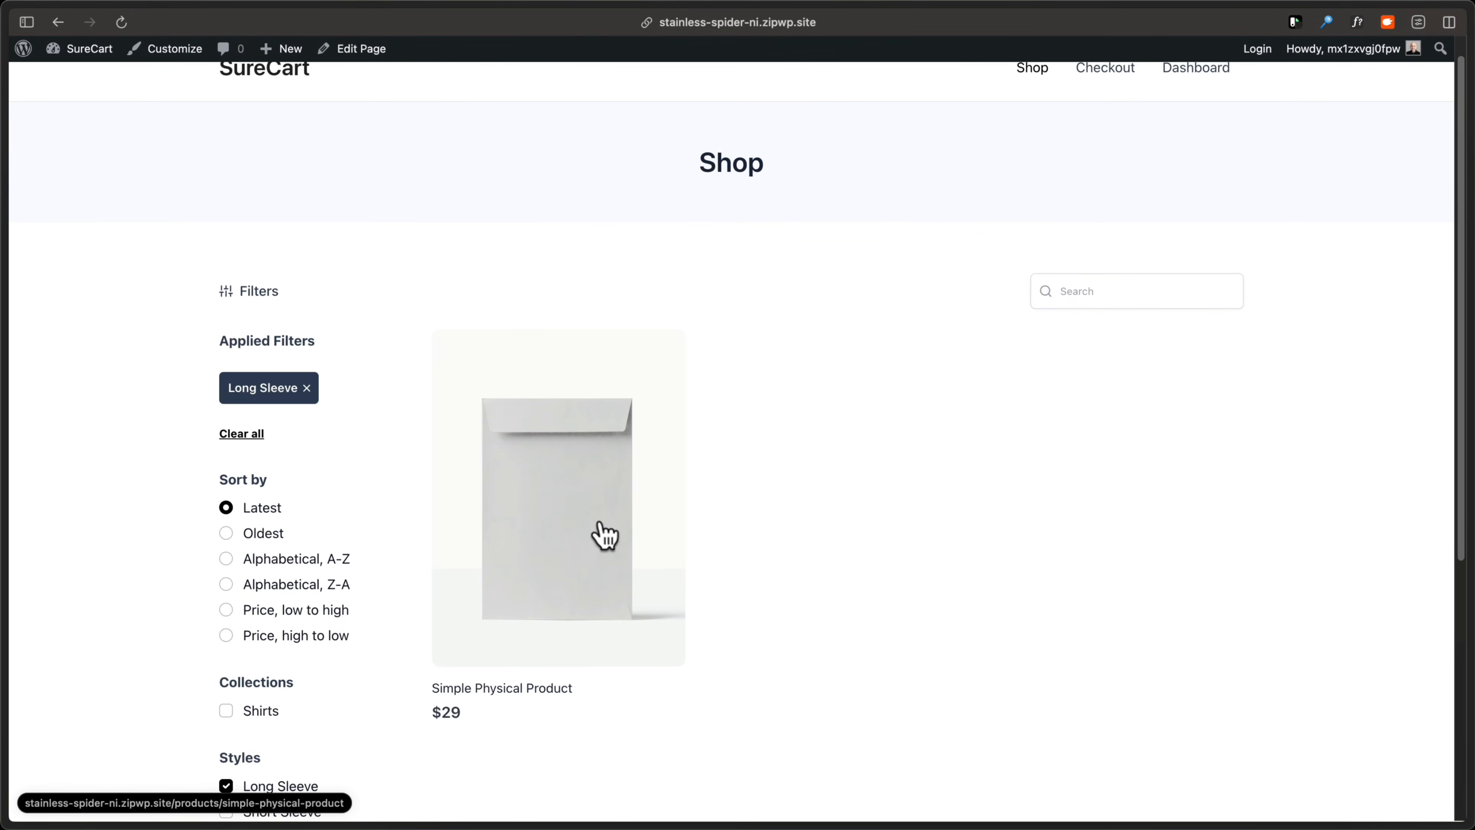
scroll(601, 526, down, 7)
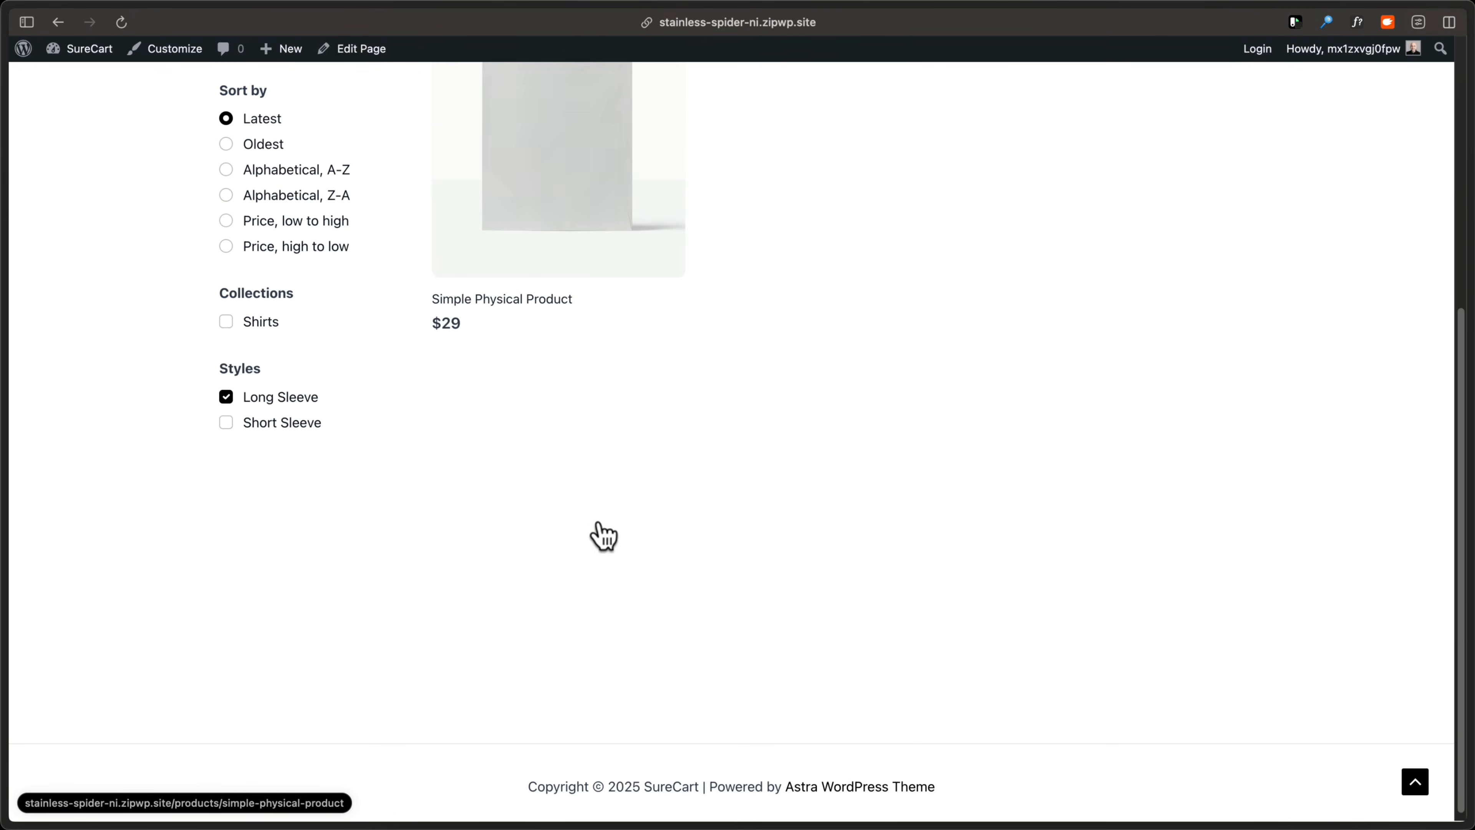
click(224, 424)
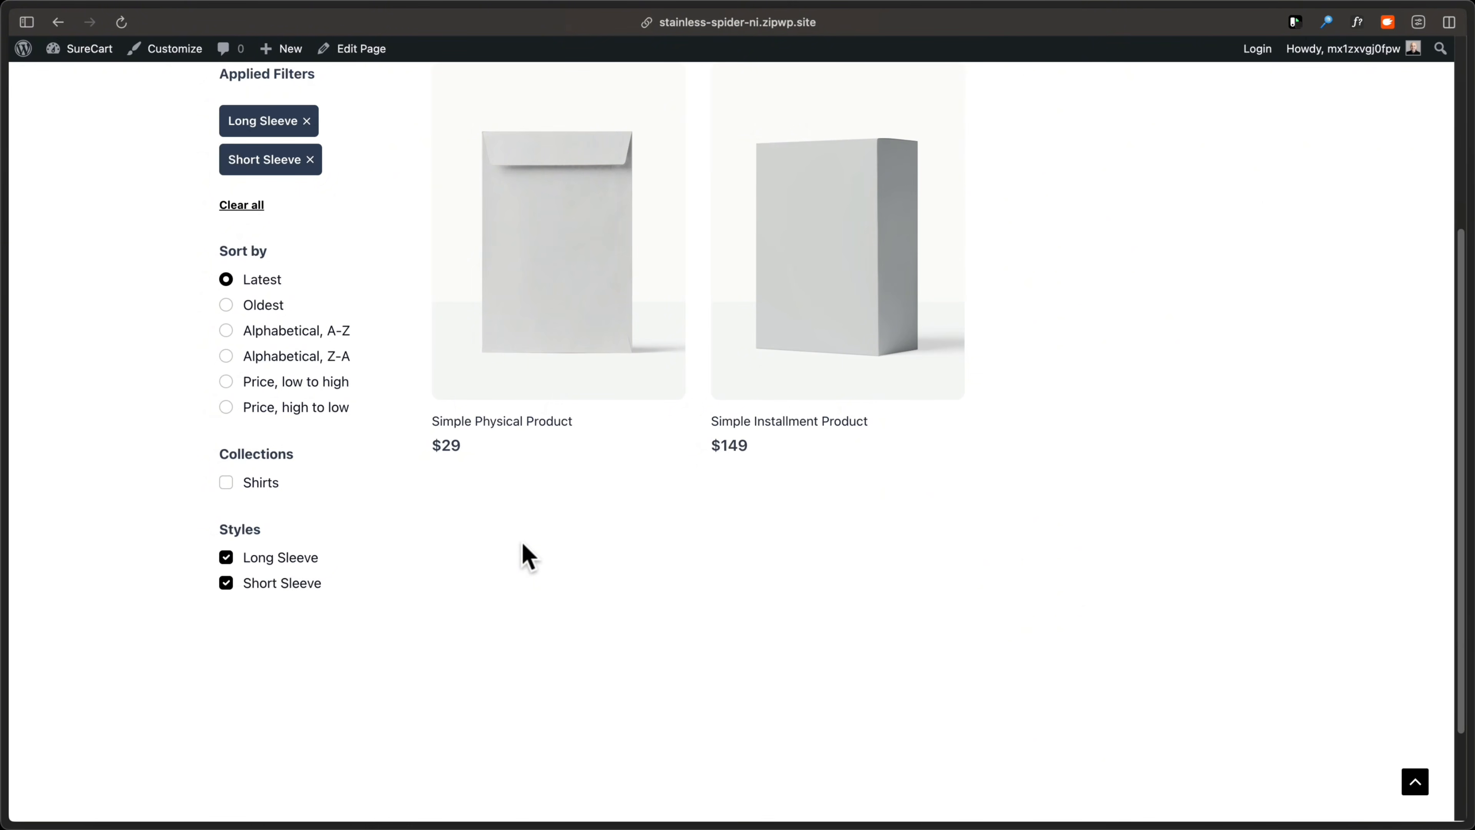
Step: Remove the applied Short Sleeve and Long Sleeve filters from the product list
scroll(551, 578, up, 5)
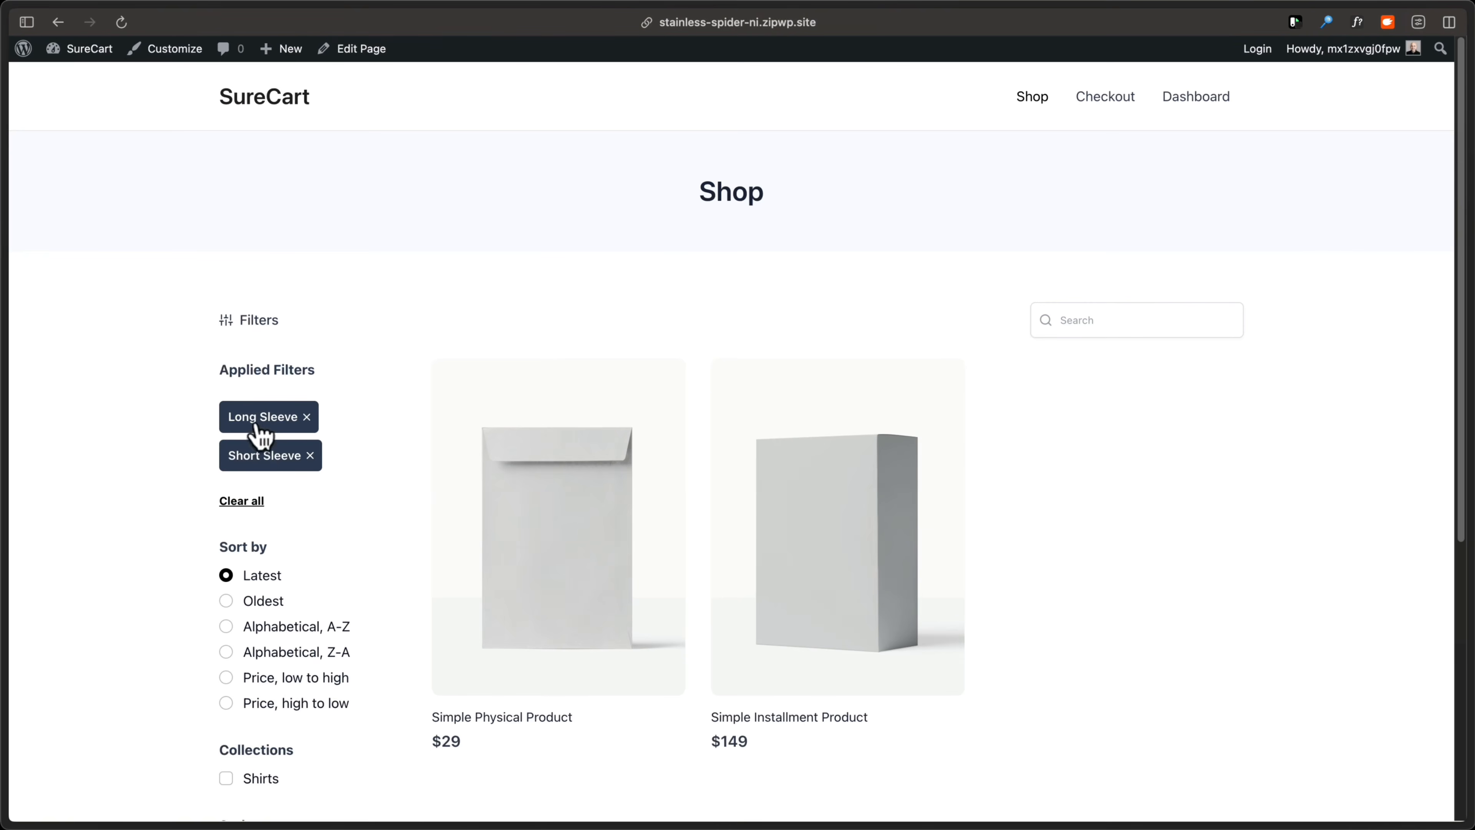
click(310, 454)
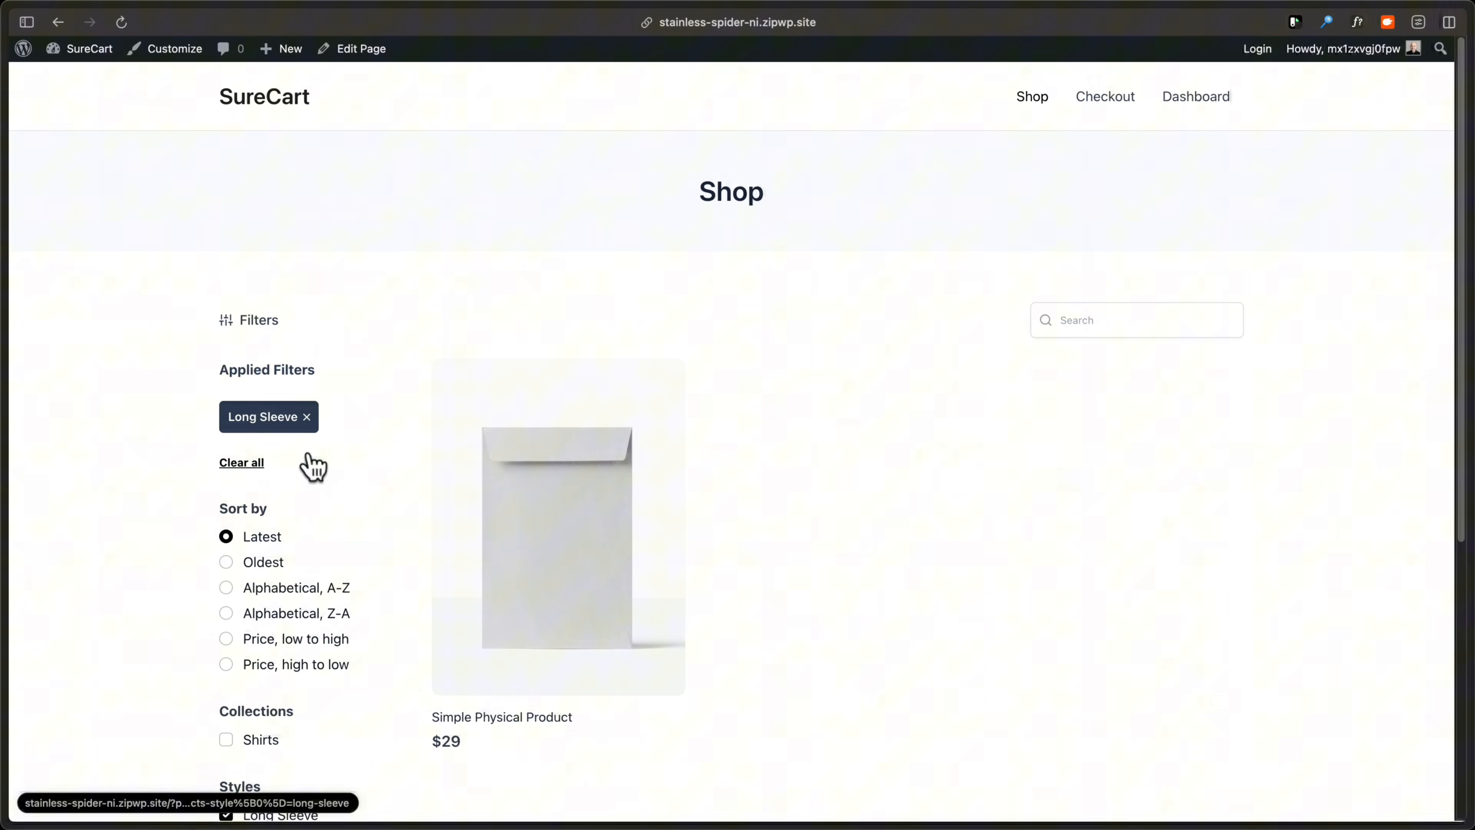
click(309, 418)
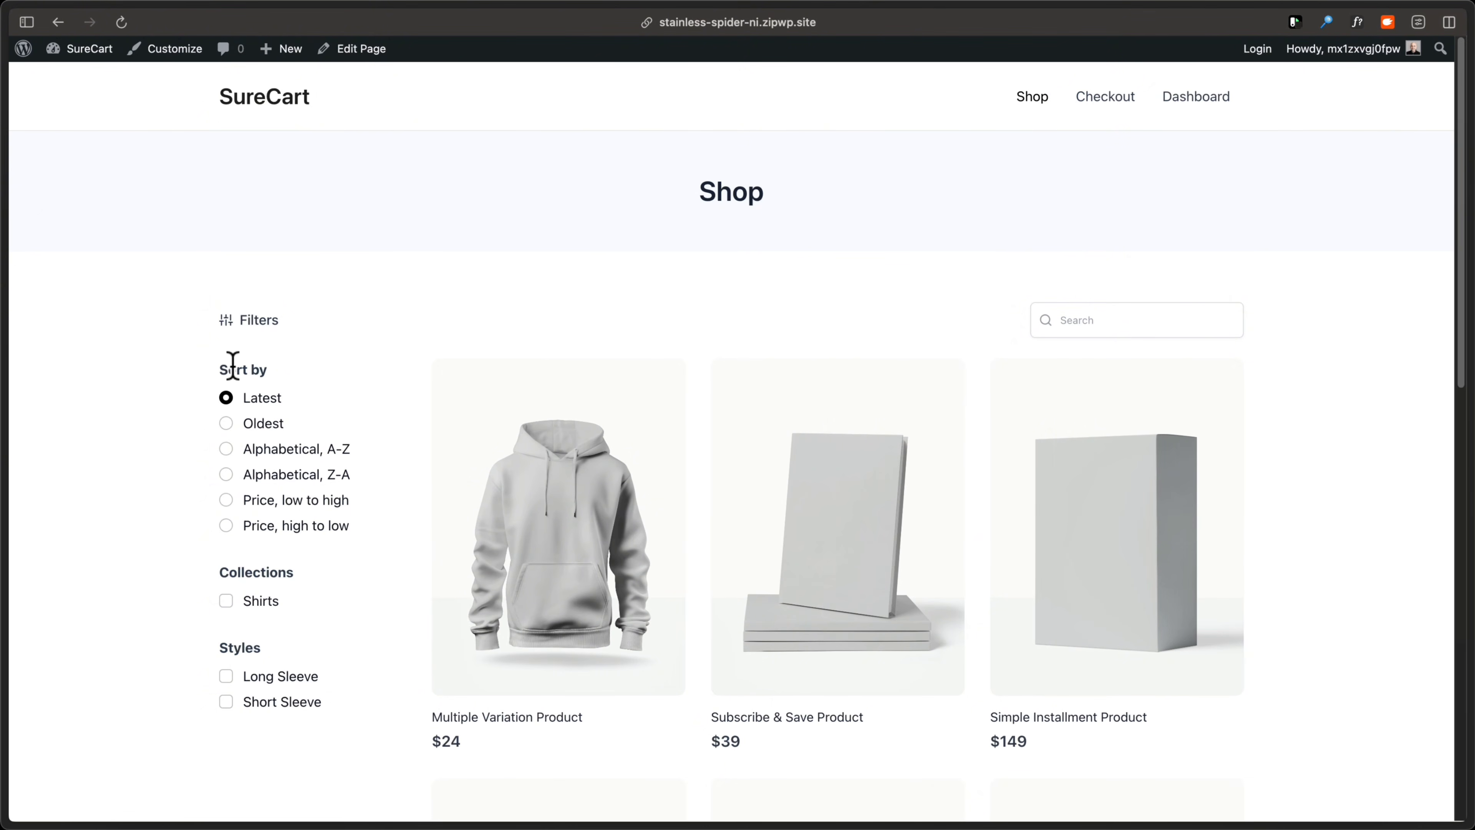
Step: Reopen the Shop page for editing and move the Sort block below Styles within the Sidebar
click(354, 50)
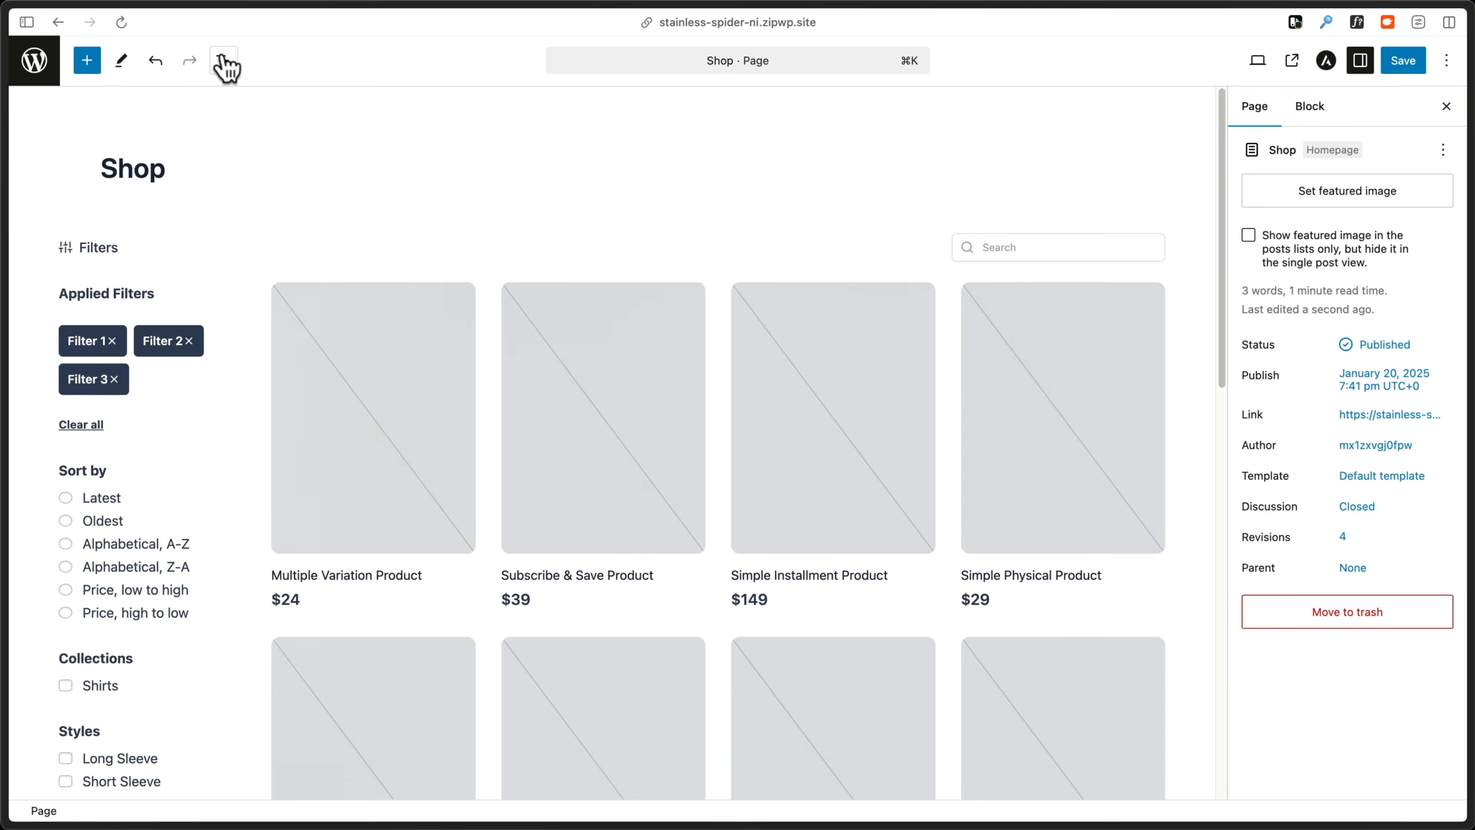
click(223, 61)
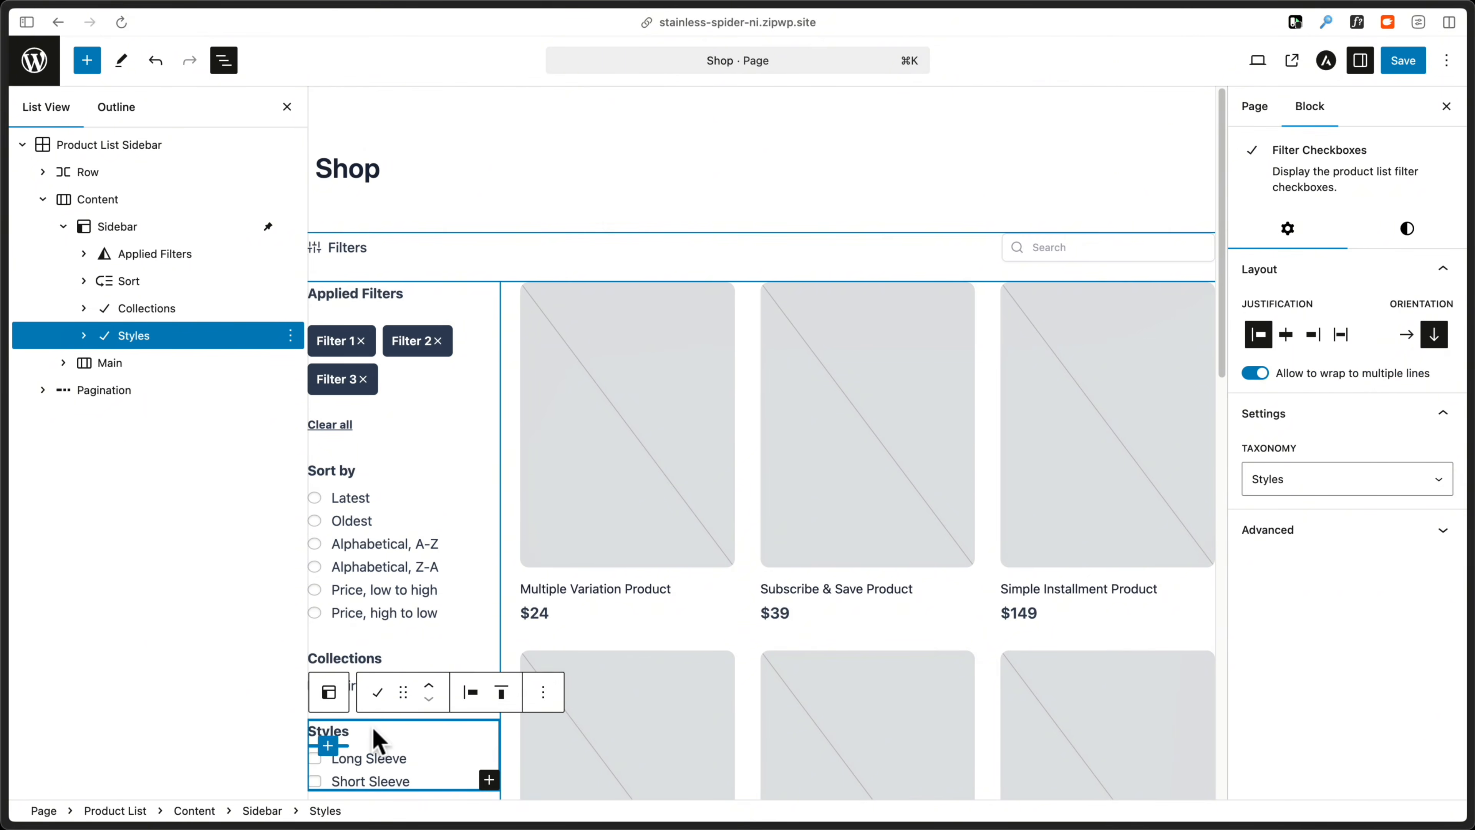
click(383, 481)
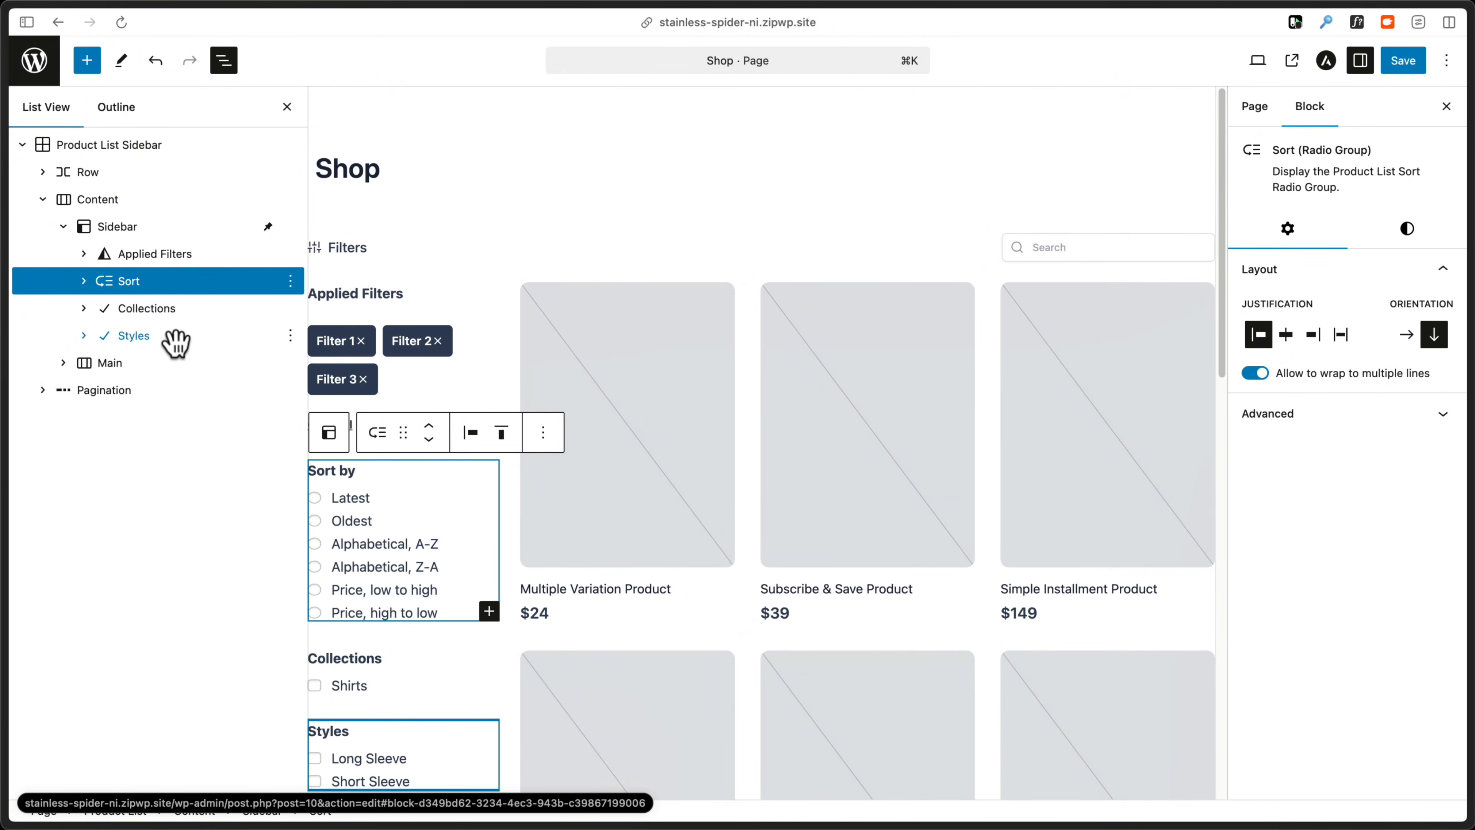
drag(171, 281, 240, 342)
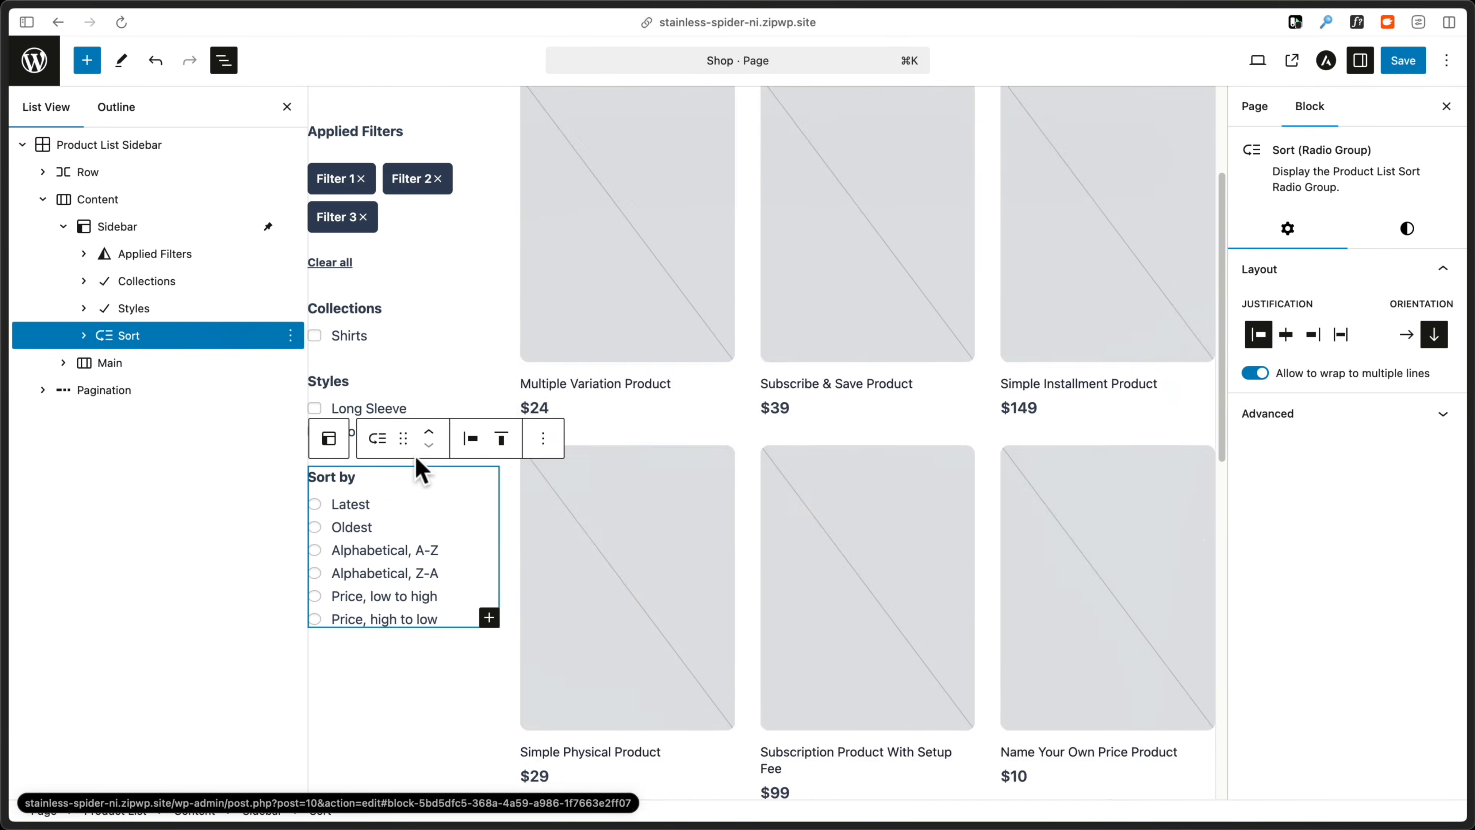
Step: Move the Styles filter above Collections within the Sidebar and save the page
click(160, 307)
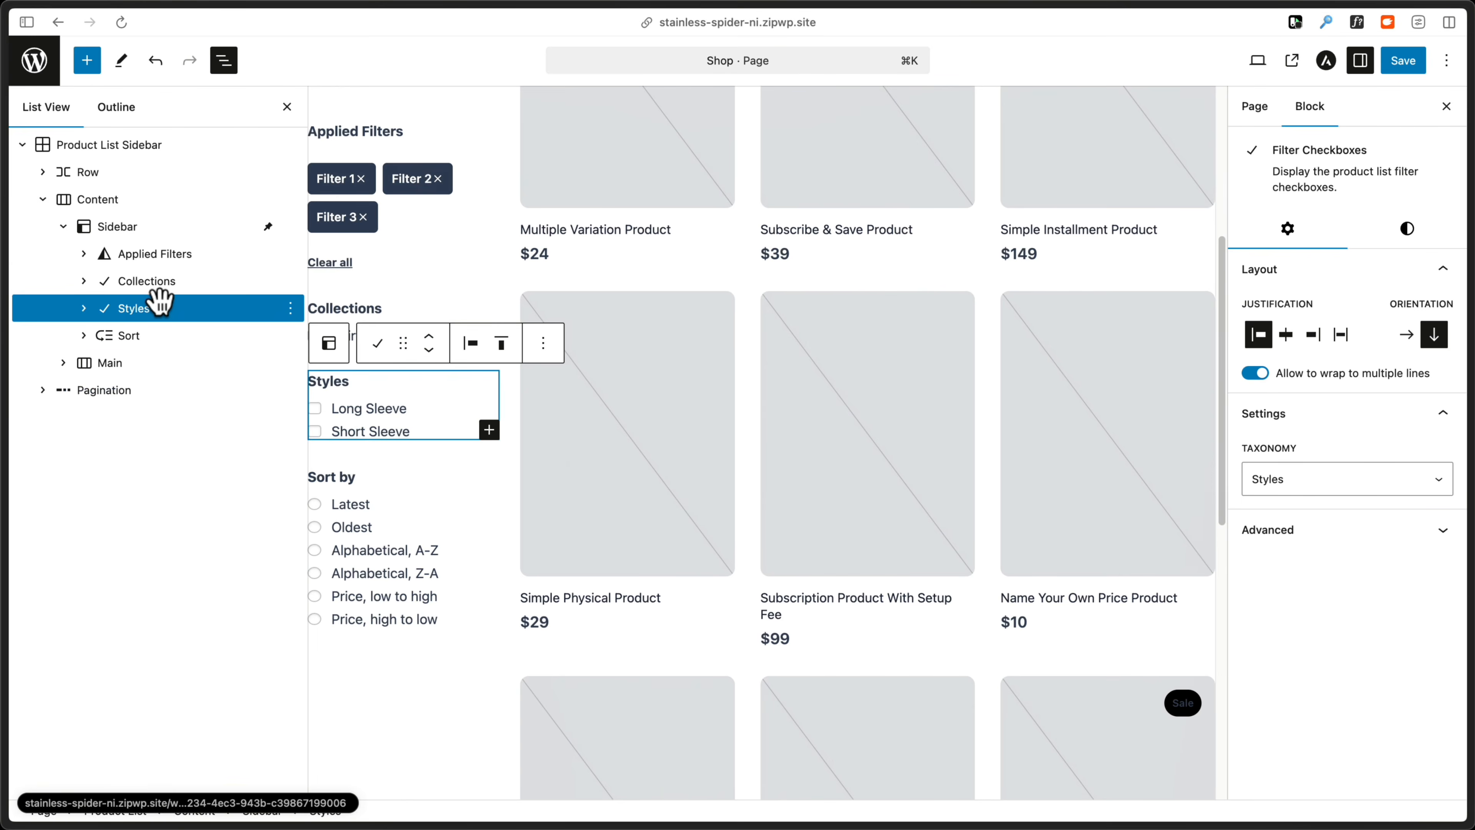
click(434, 337)
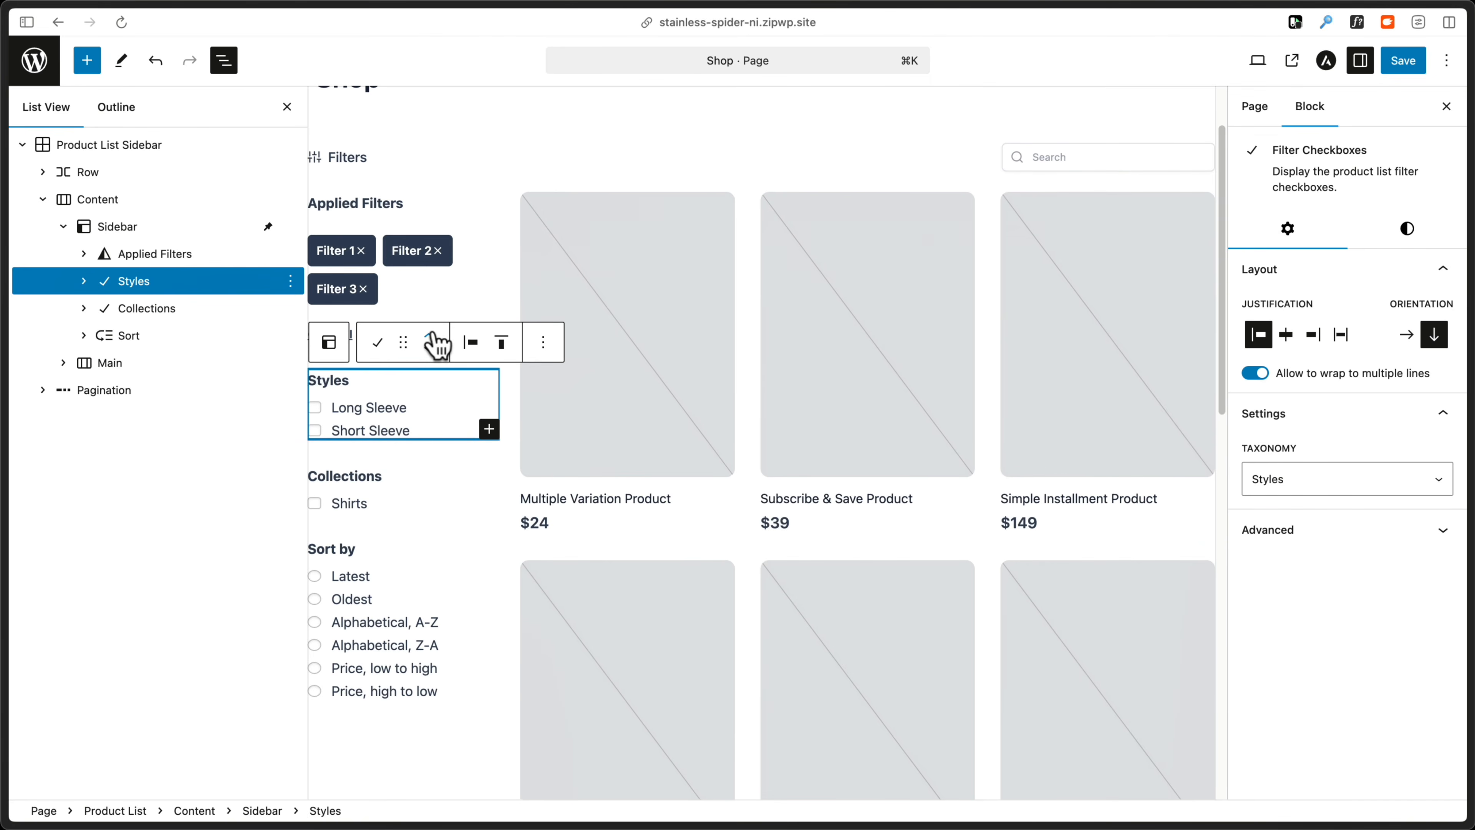
click(1404, 63)
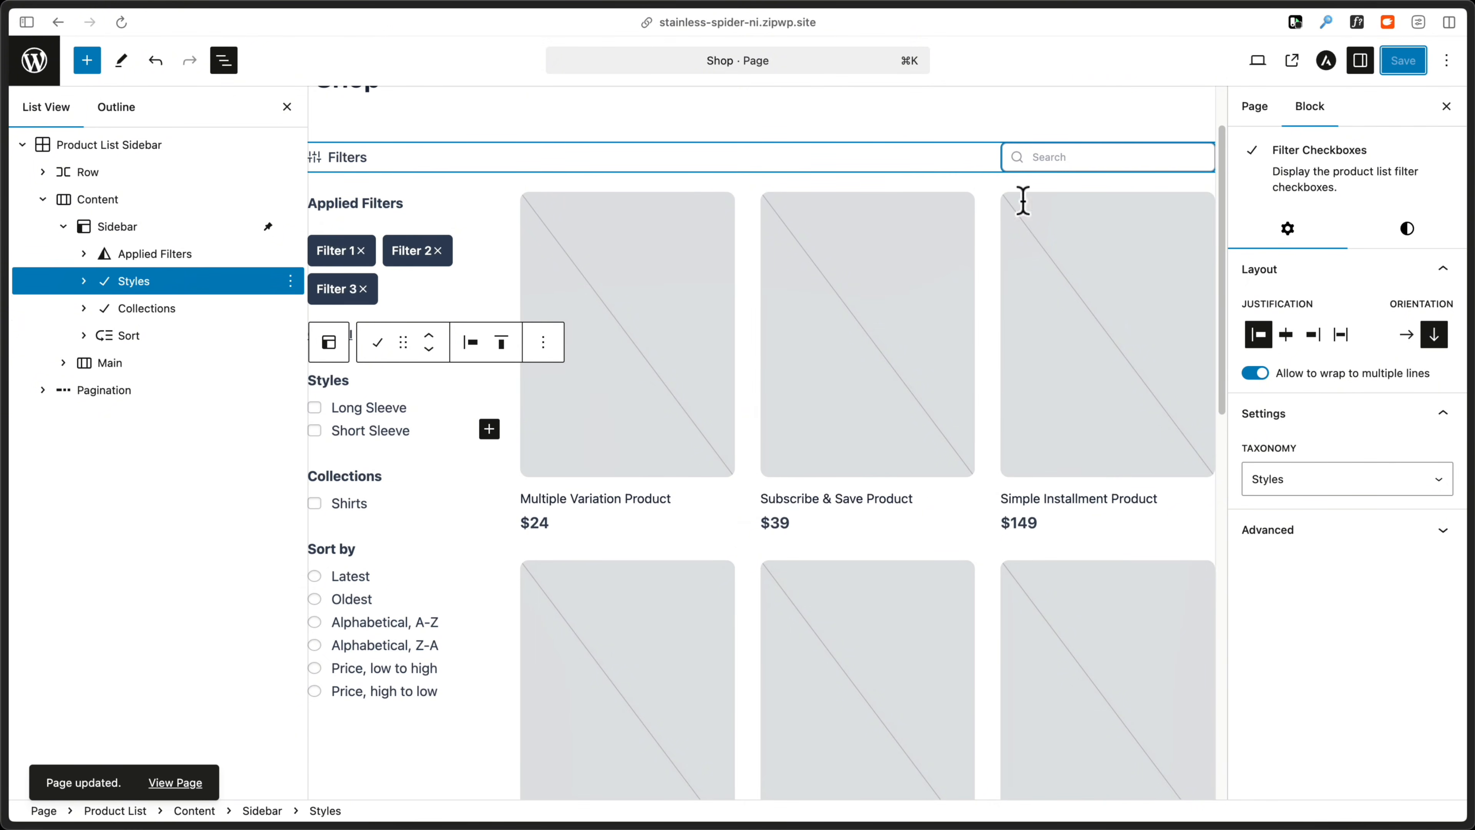
Step: View the updated Shop page and test collapsing and expanding the sidebar with the Filters toggle
click(187, 782)
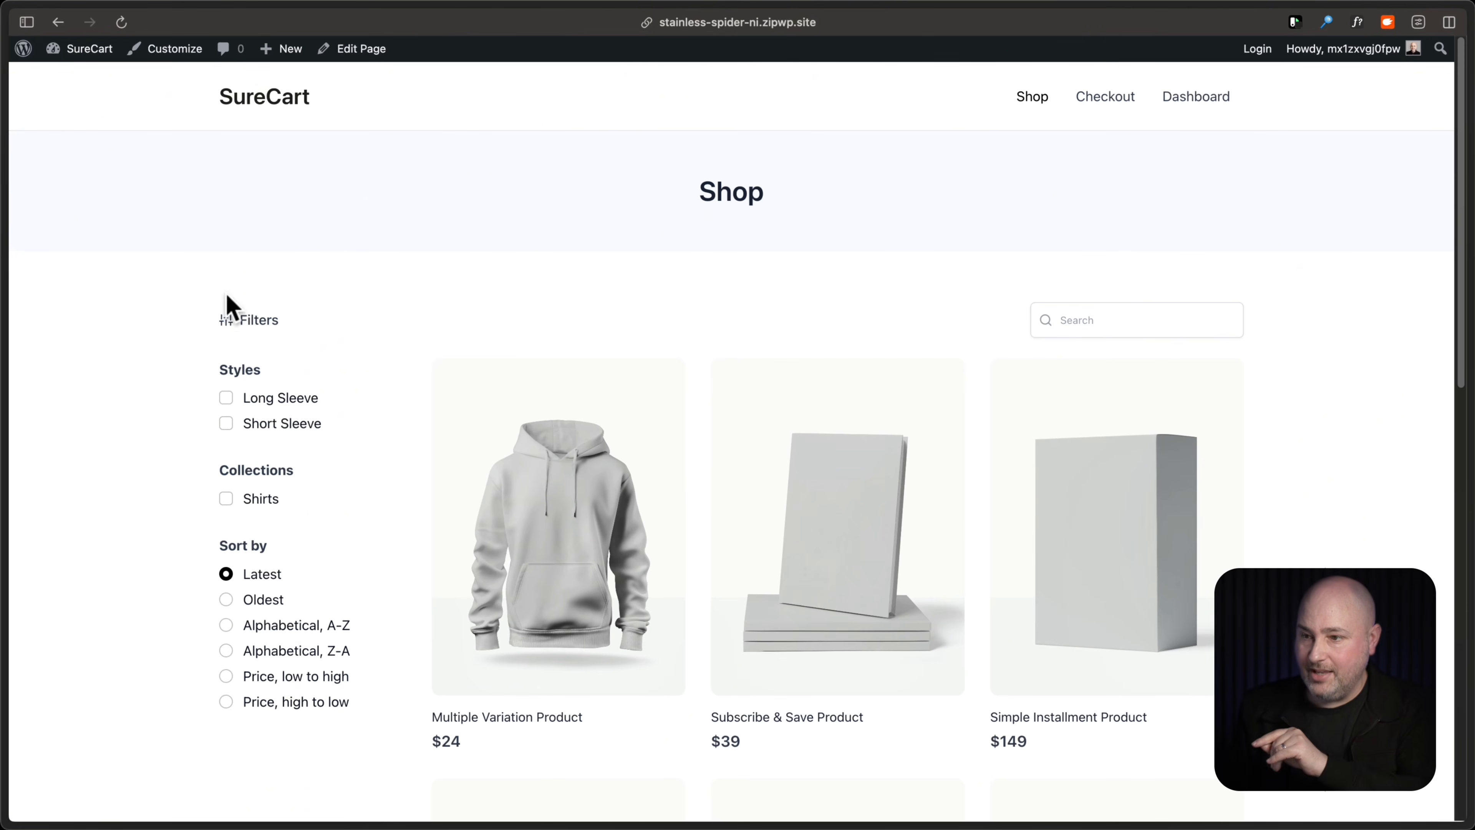
click(226, 320)
click(227, 320)
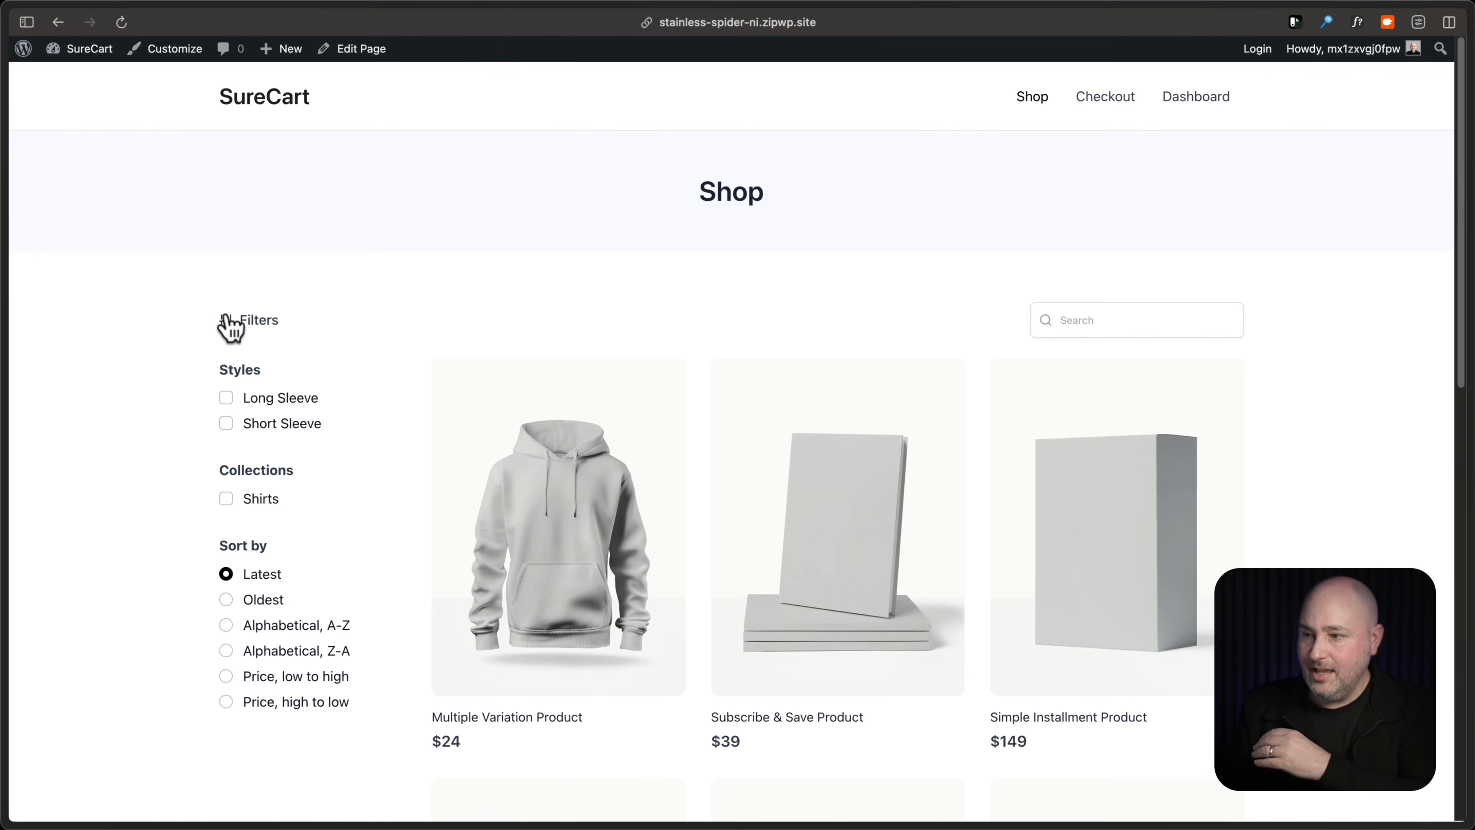
click(226, 321)
click(227, 321)
click(227, 320)
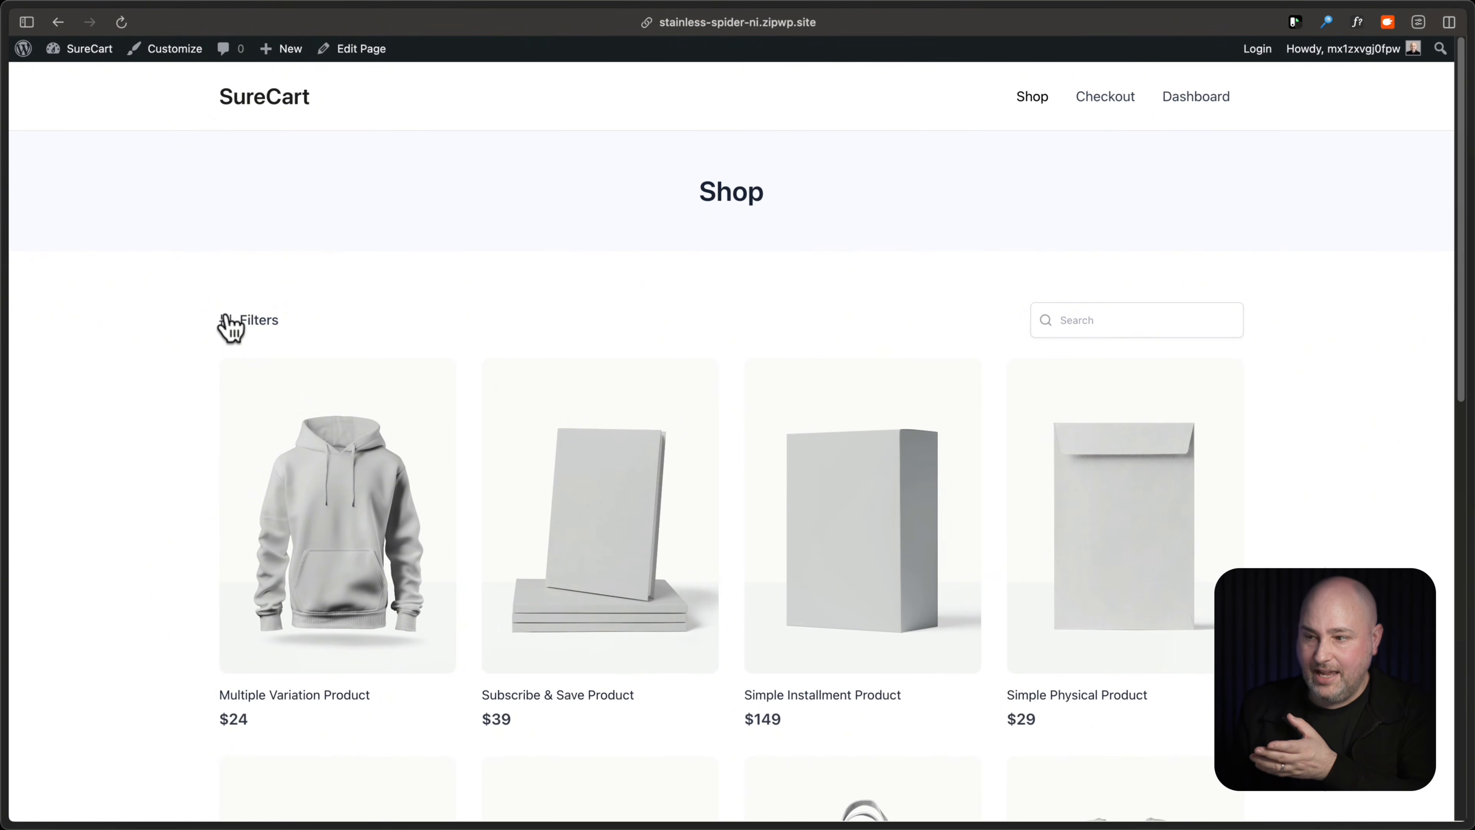
click(231, 325)
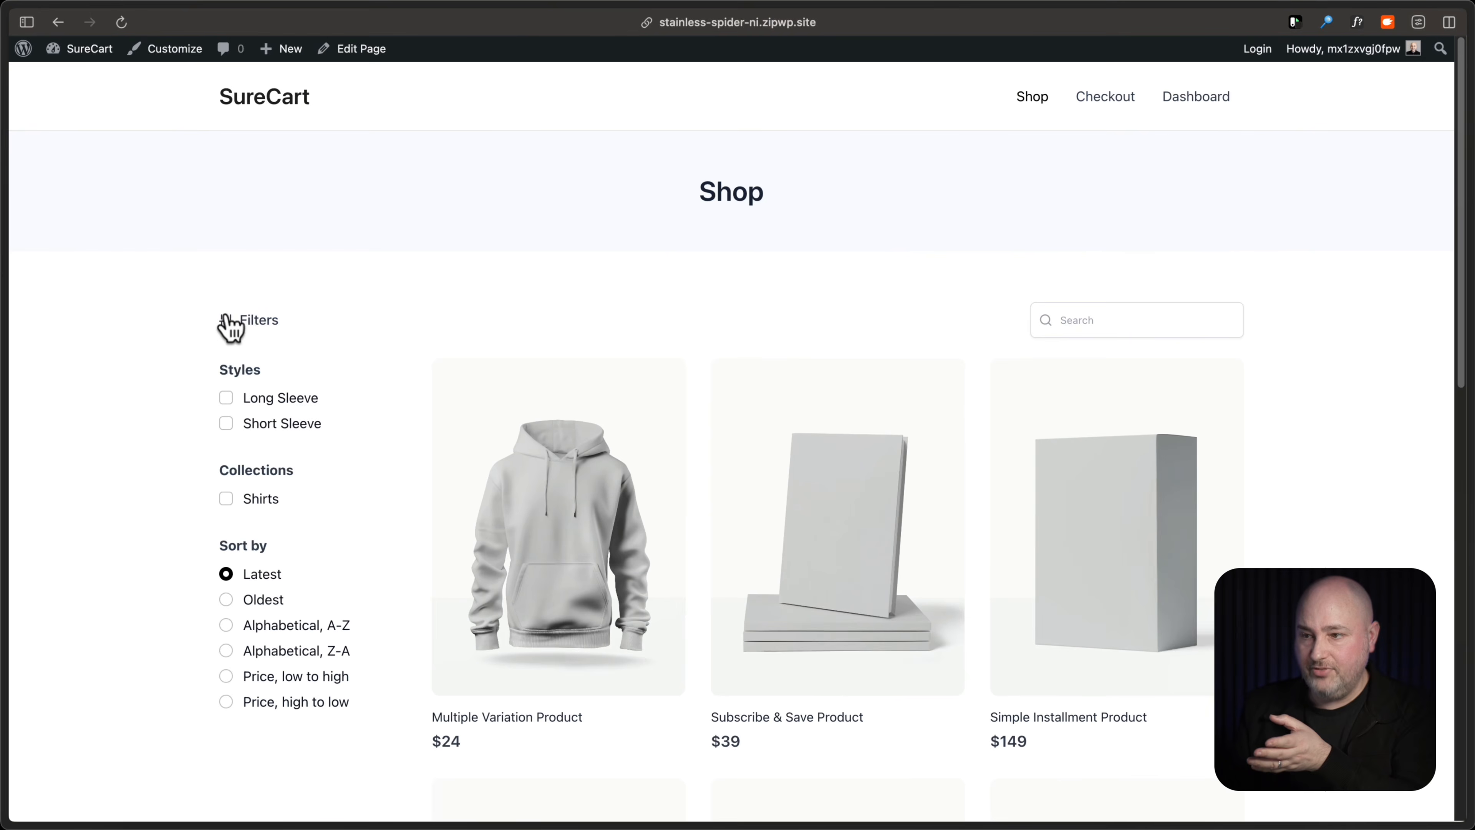
click(231, 325)
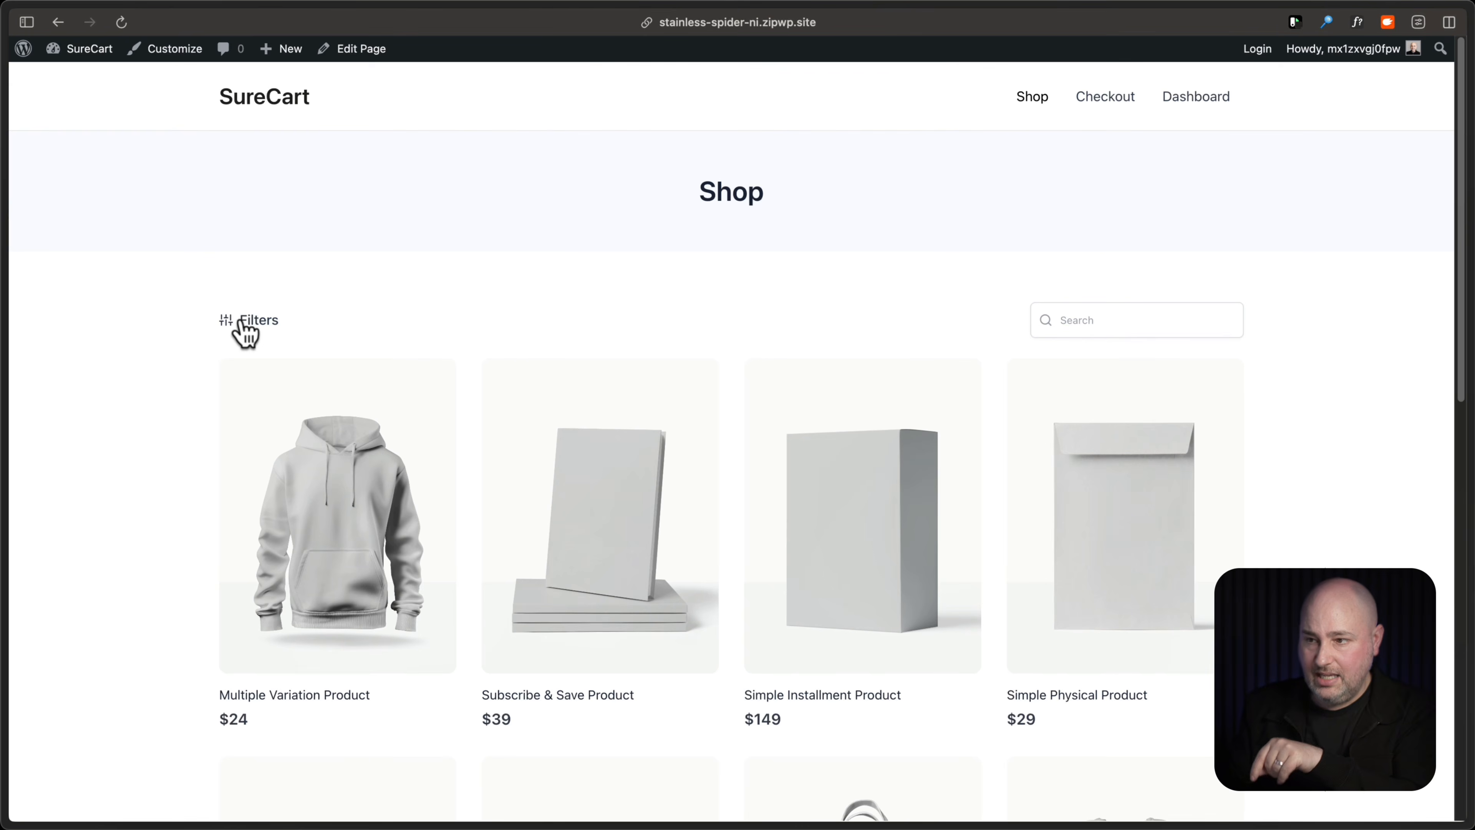
click(244, 326)
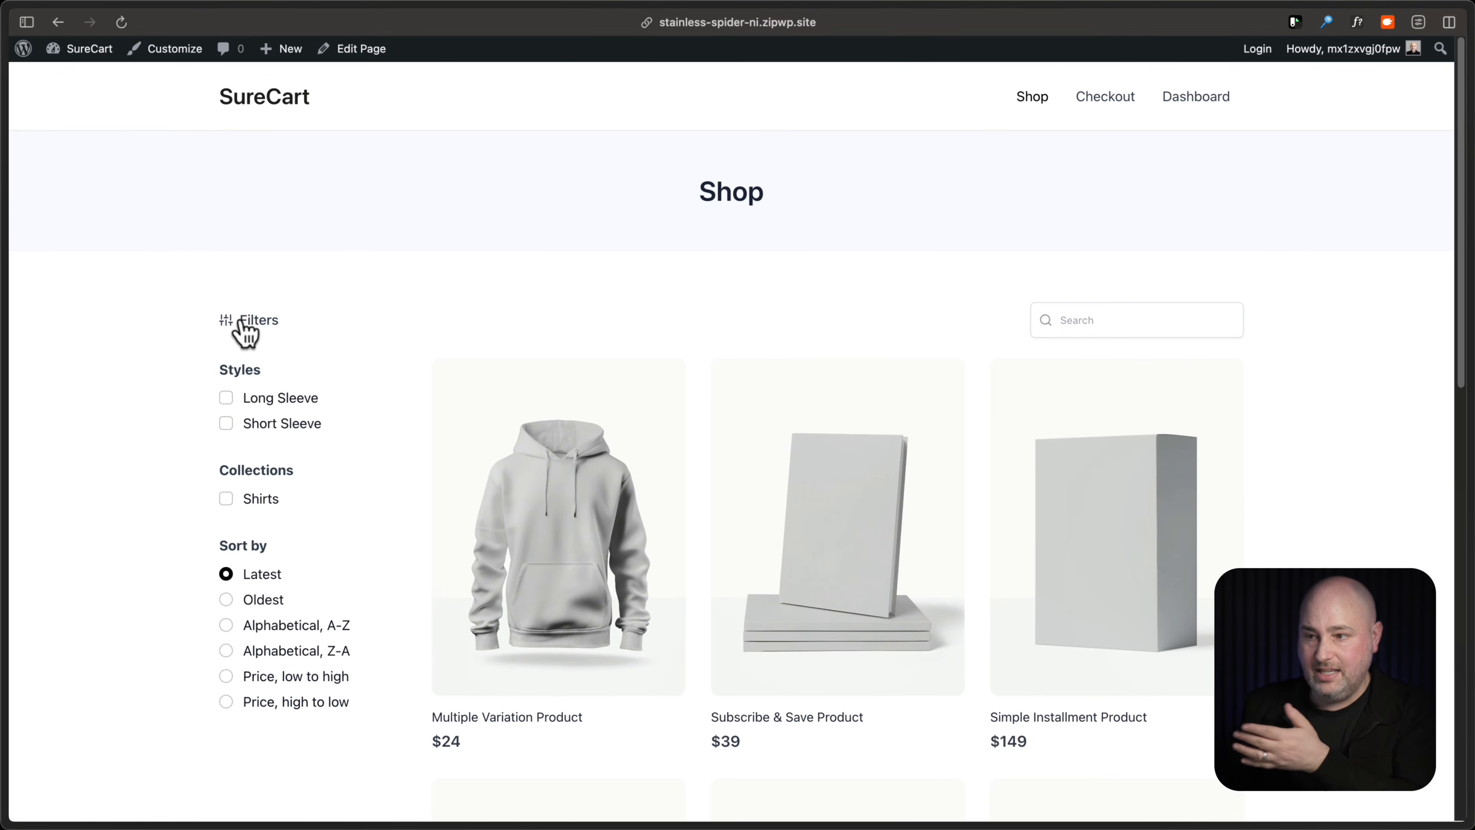
click(244, 326)
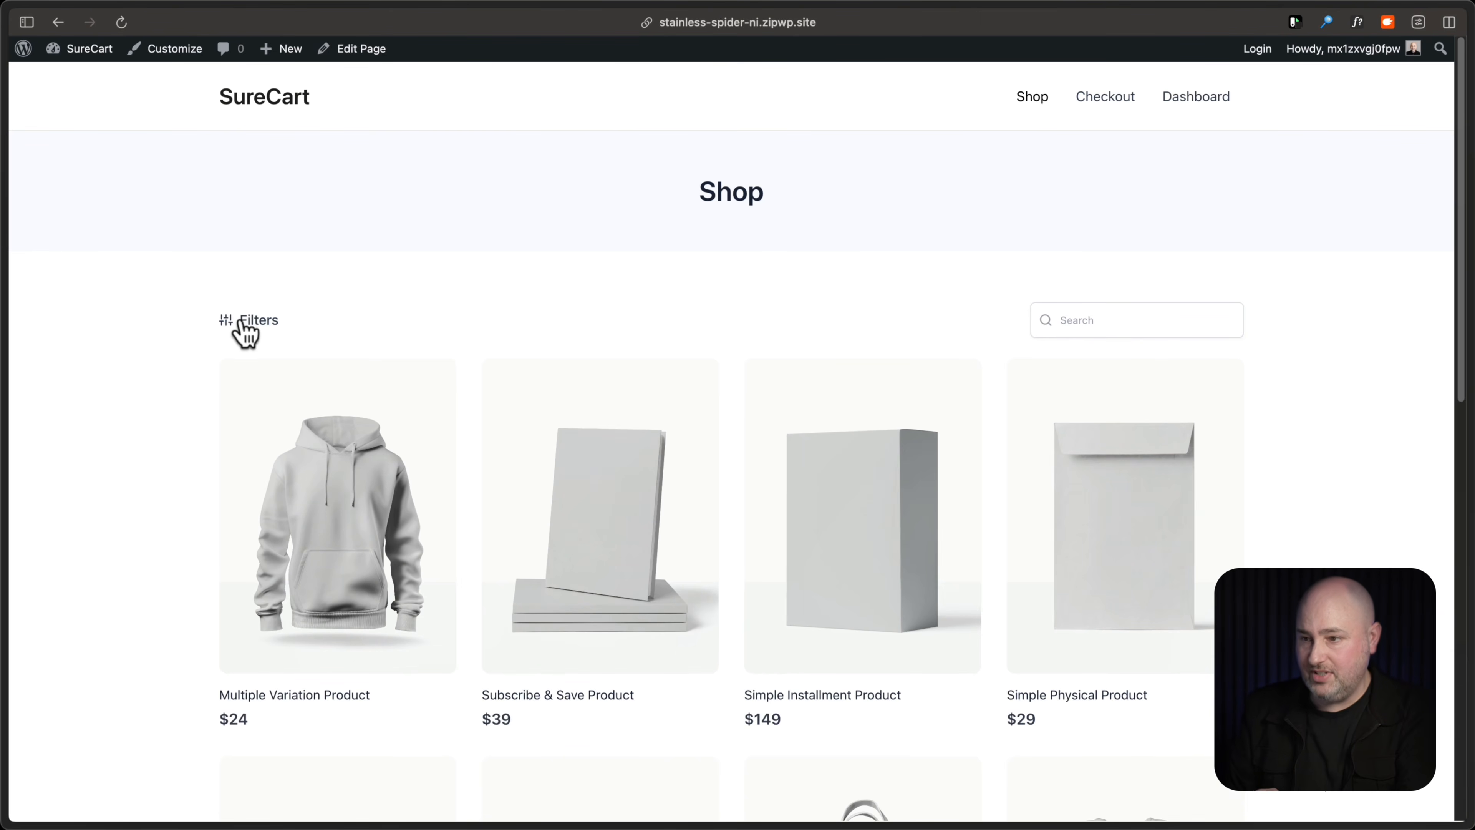
click(244, 326)
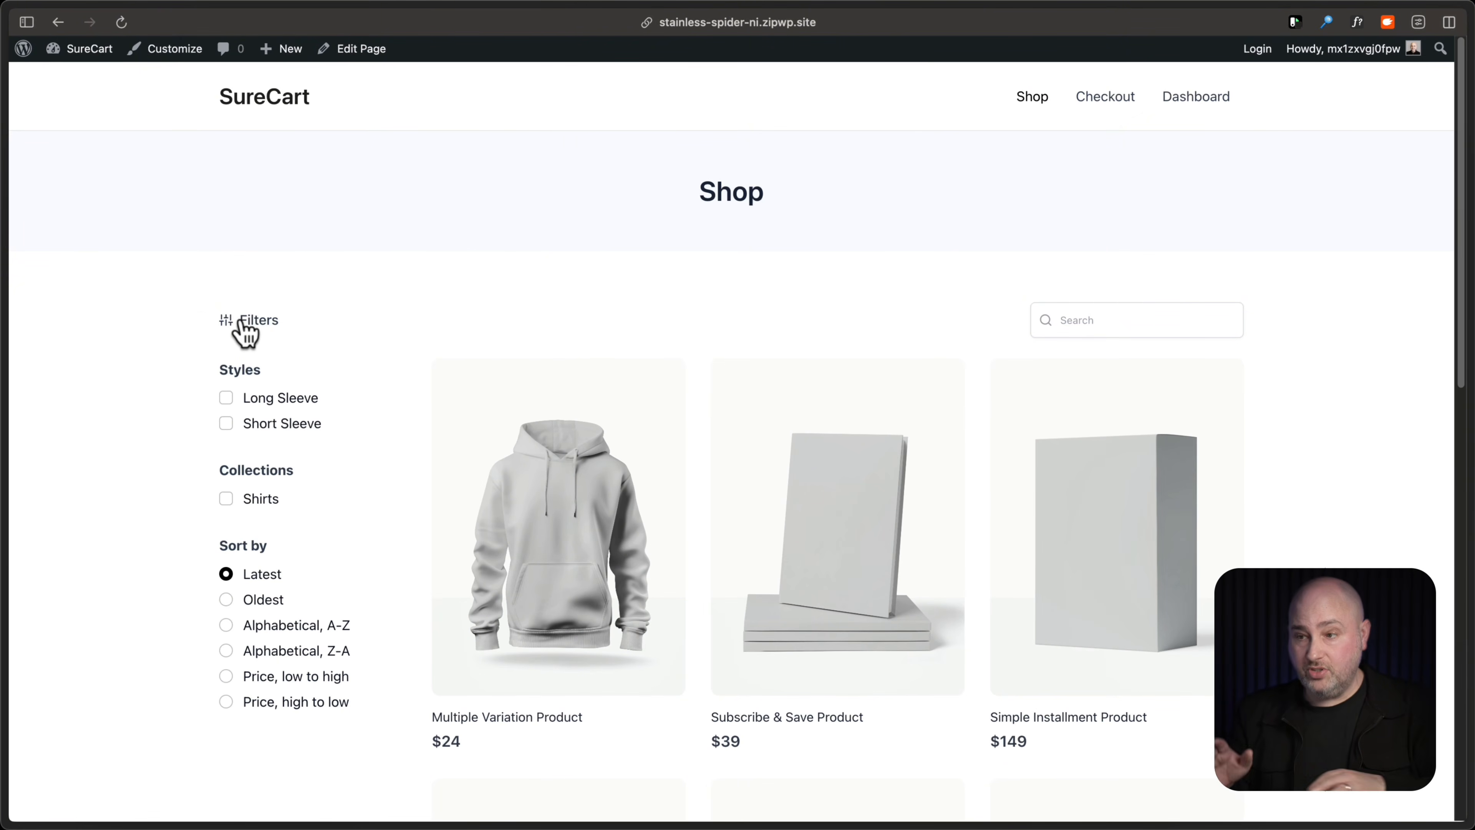
Step: Reopen the Shop page for editing and examine the settings of the Applied Filters, Sidebar and Product List Sidebar blocks
click(354, 51)
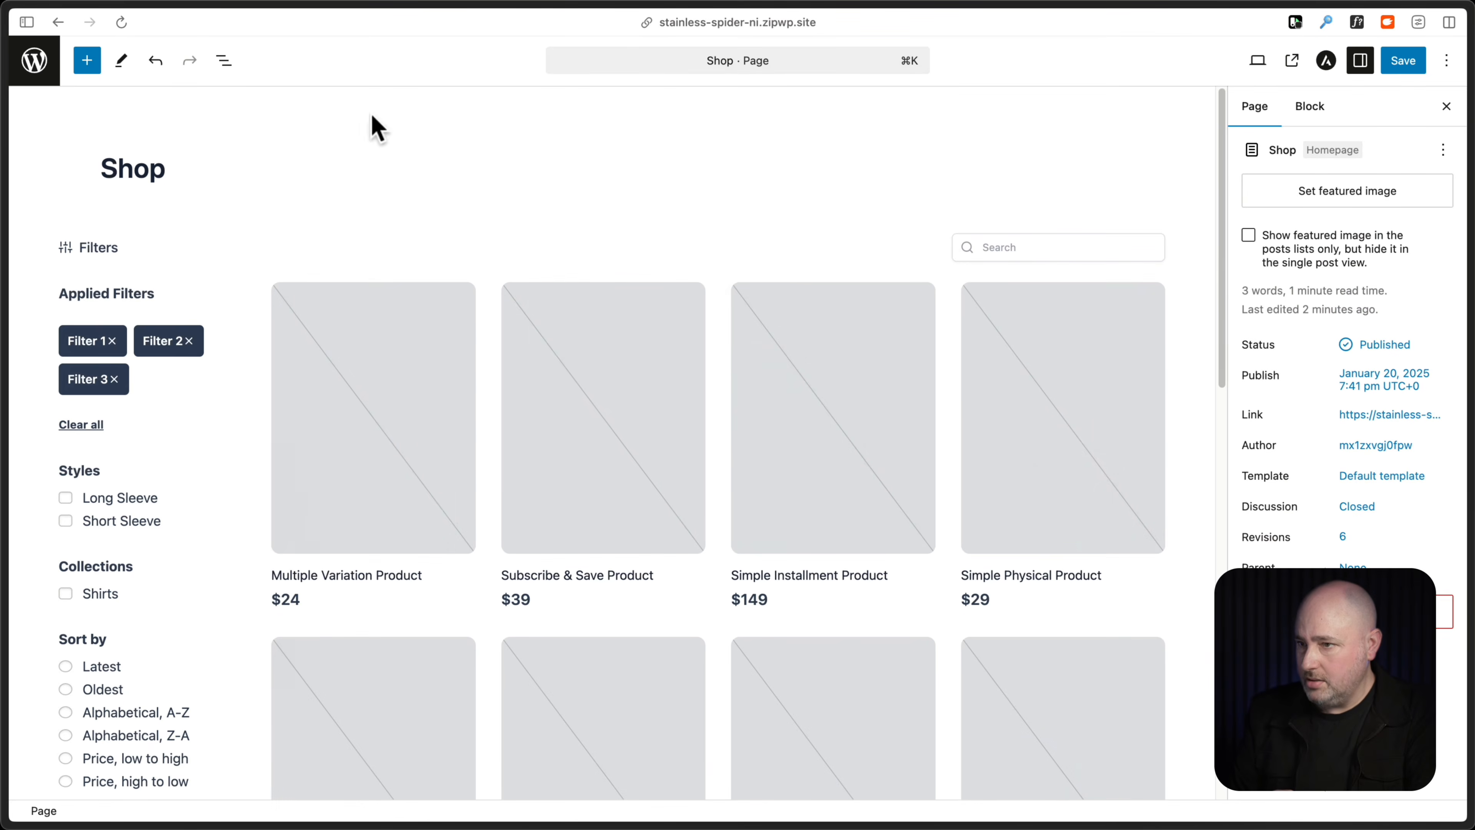
click(225, 61)
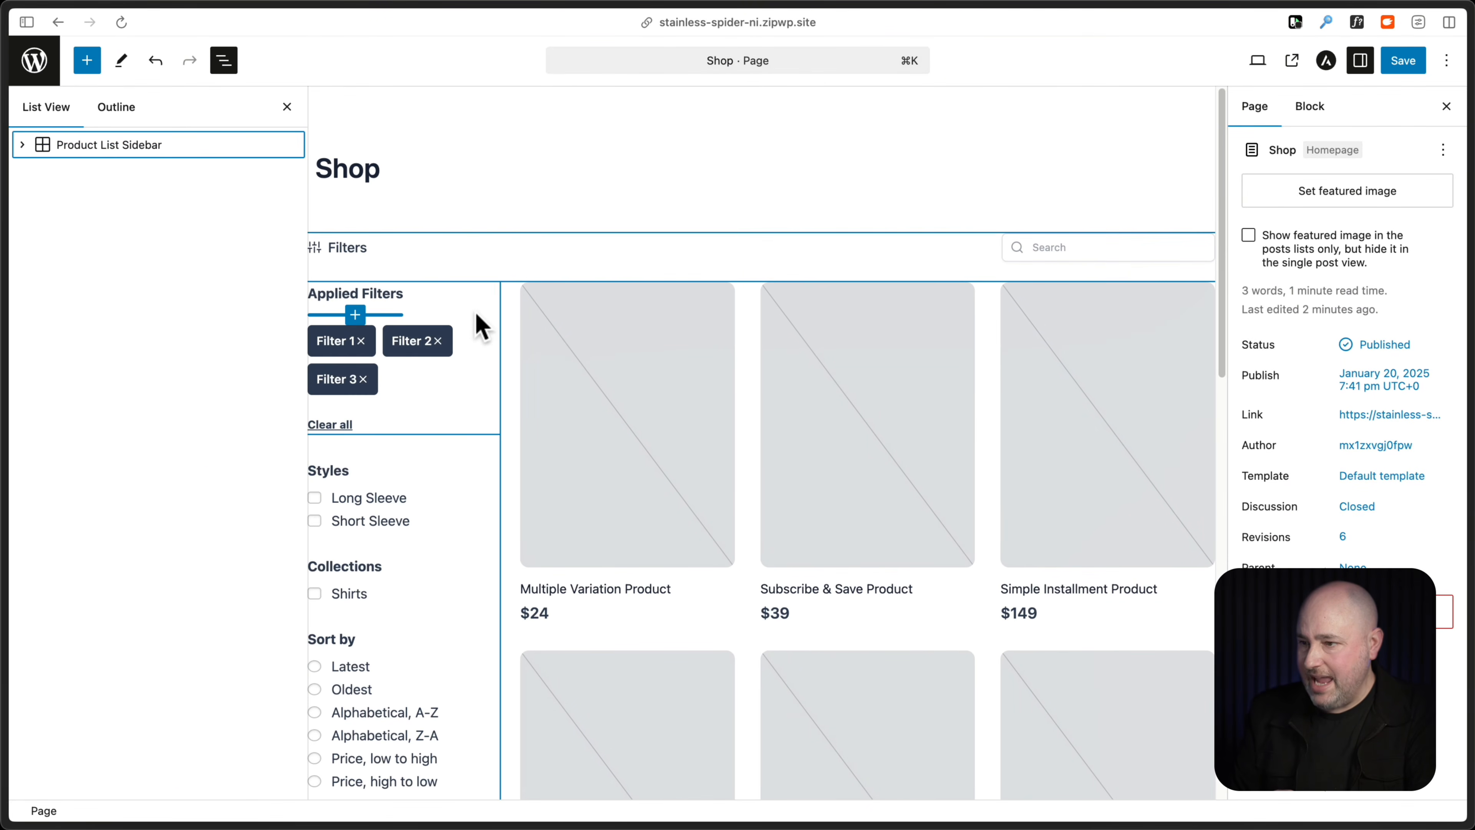
click(443, 306)
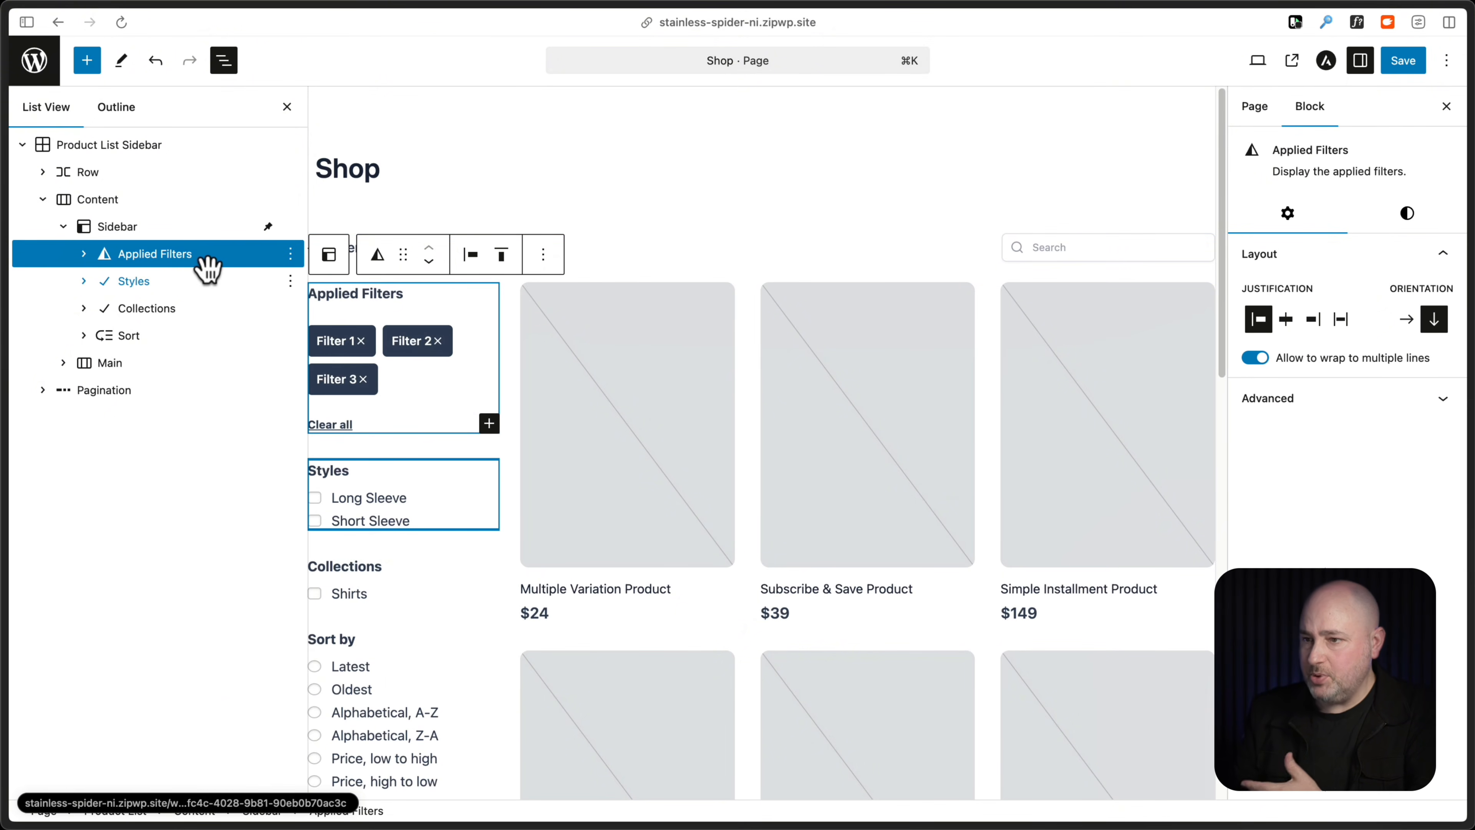
click(109, 226)
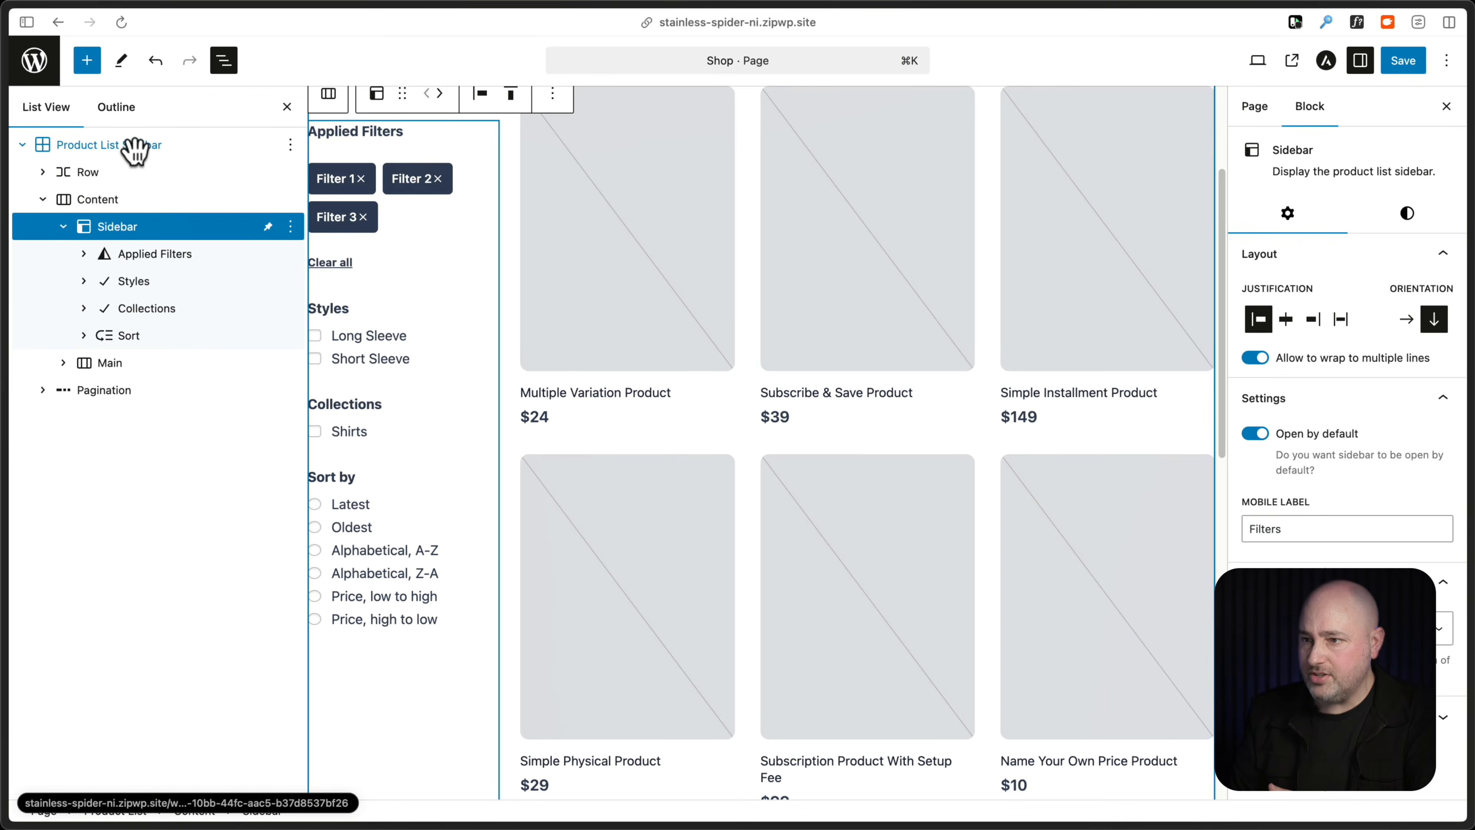
click(75, 146)
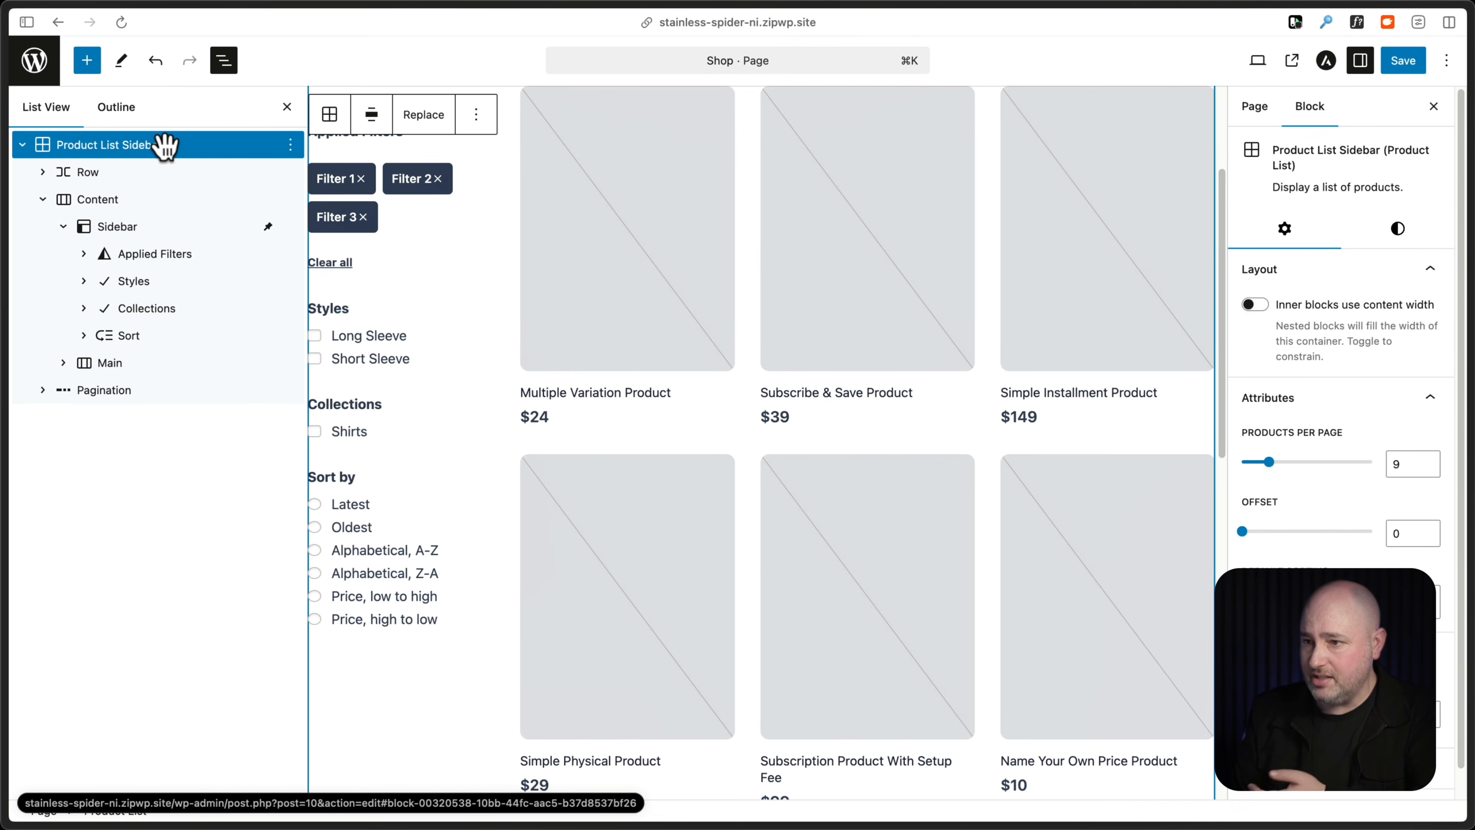
scroll(1347, 462, down, 1)
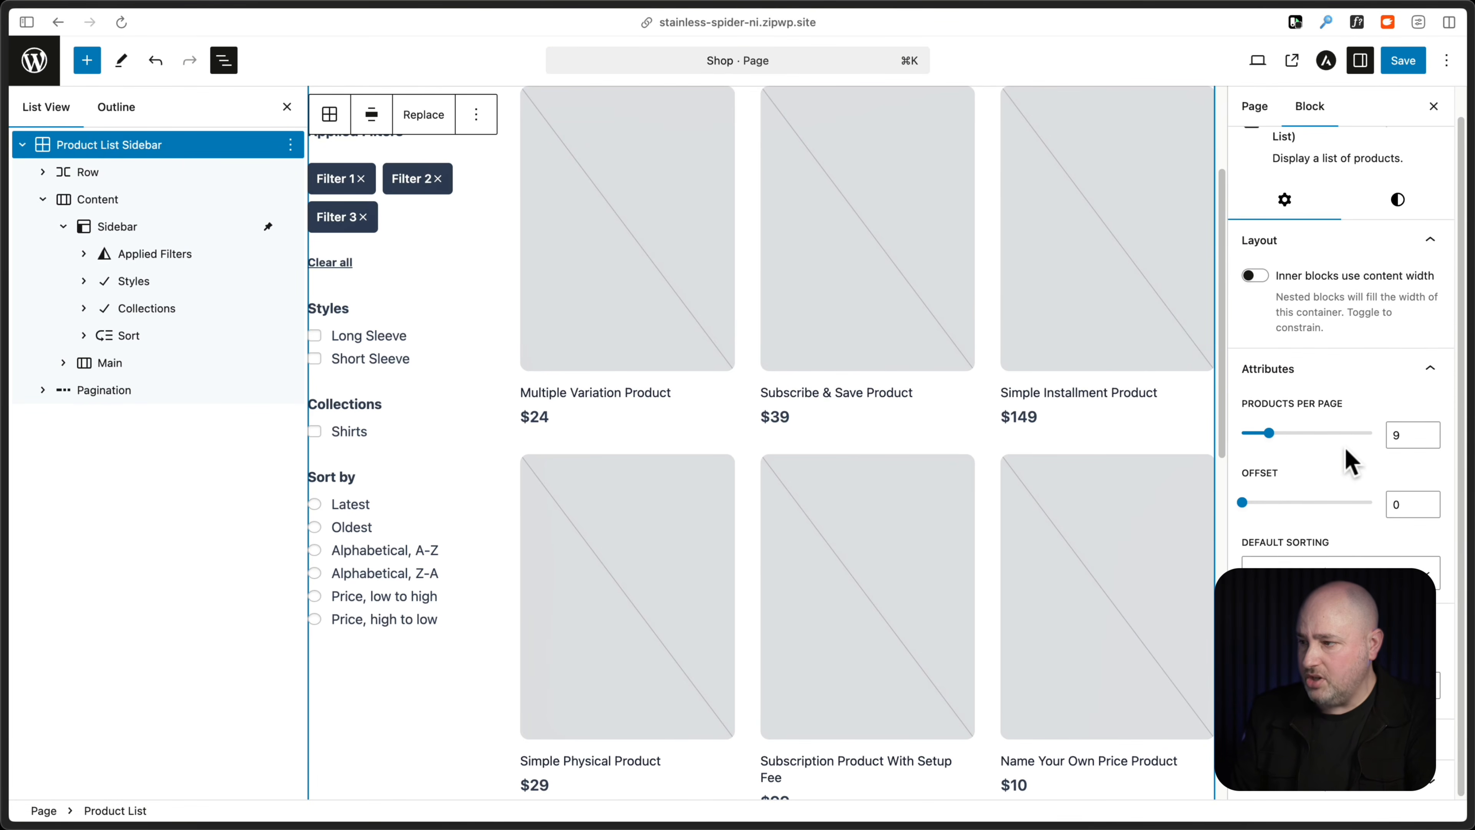